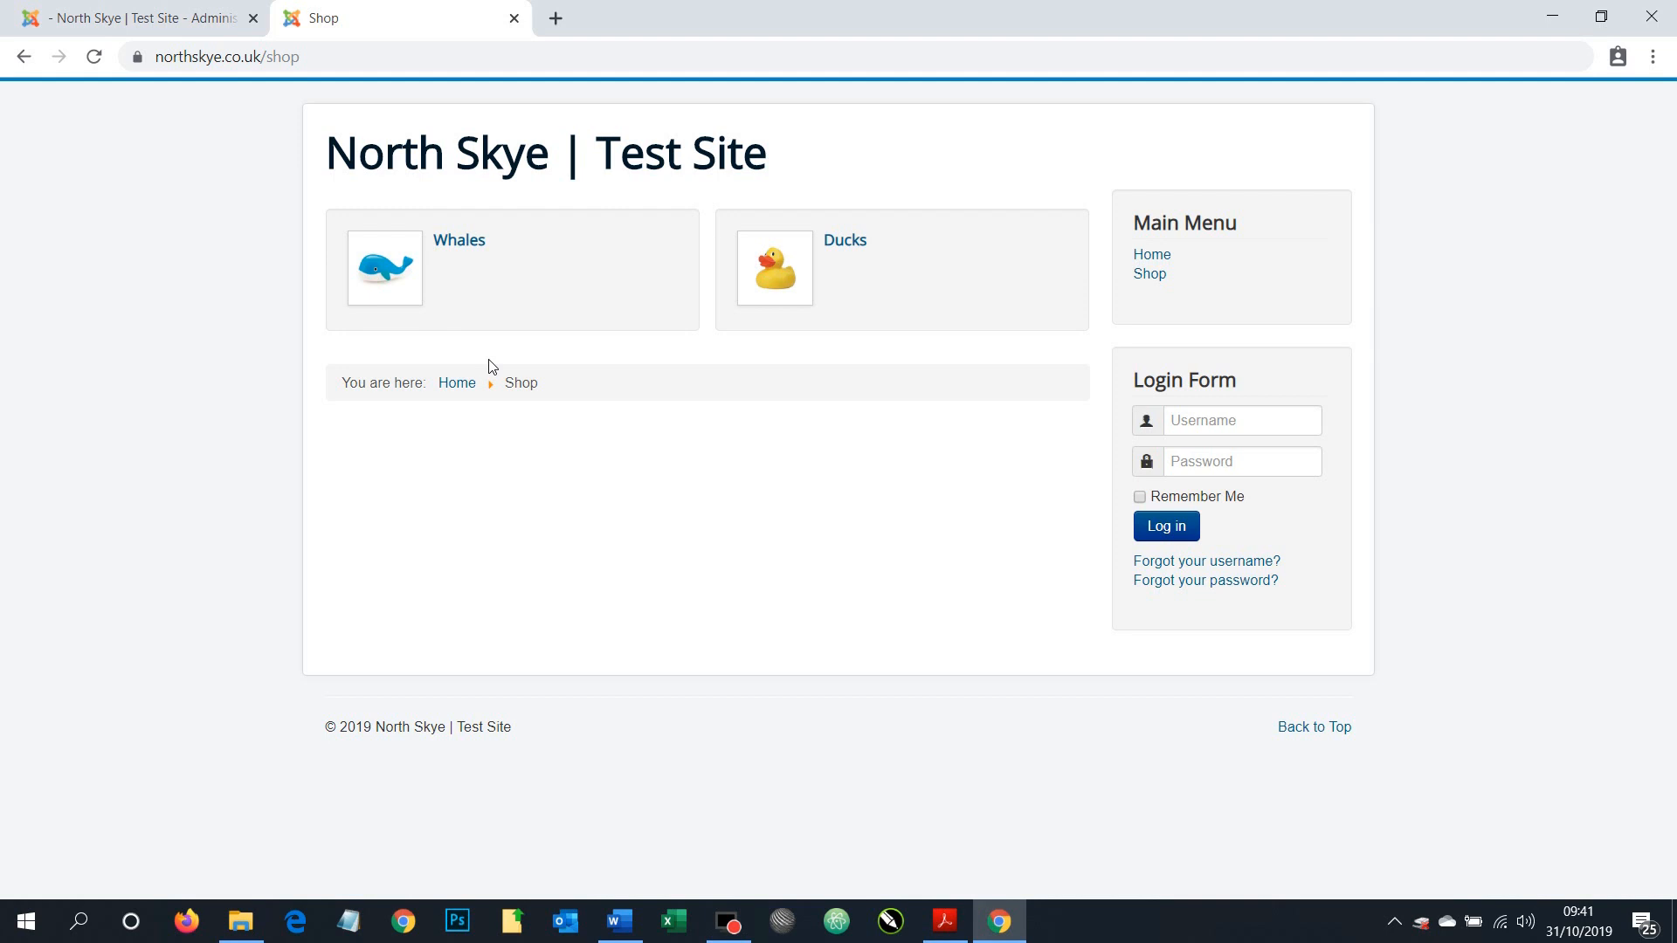
Switch to Shipping Costs.pdf in Acrobat Reader and review the weight bands and prices for United Kingdom, Europe and World
{"action": "left_click", "coordinate": [944, 919]}
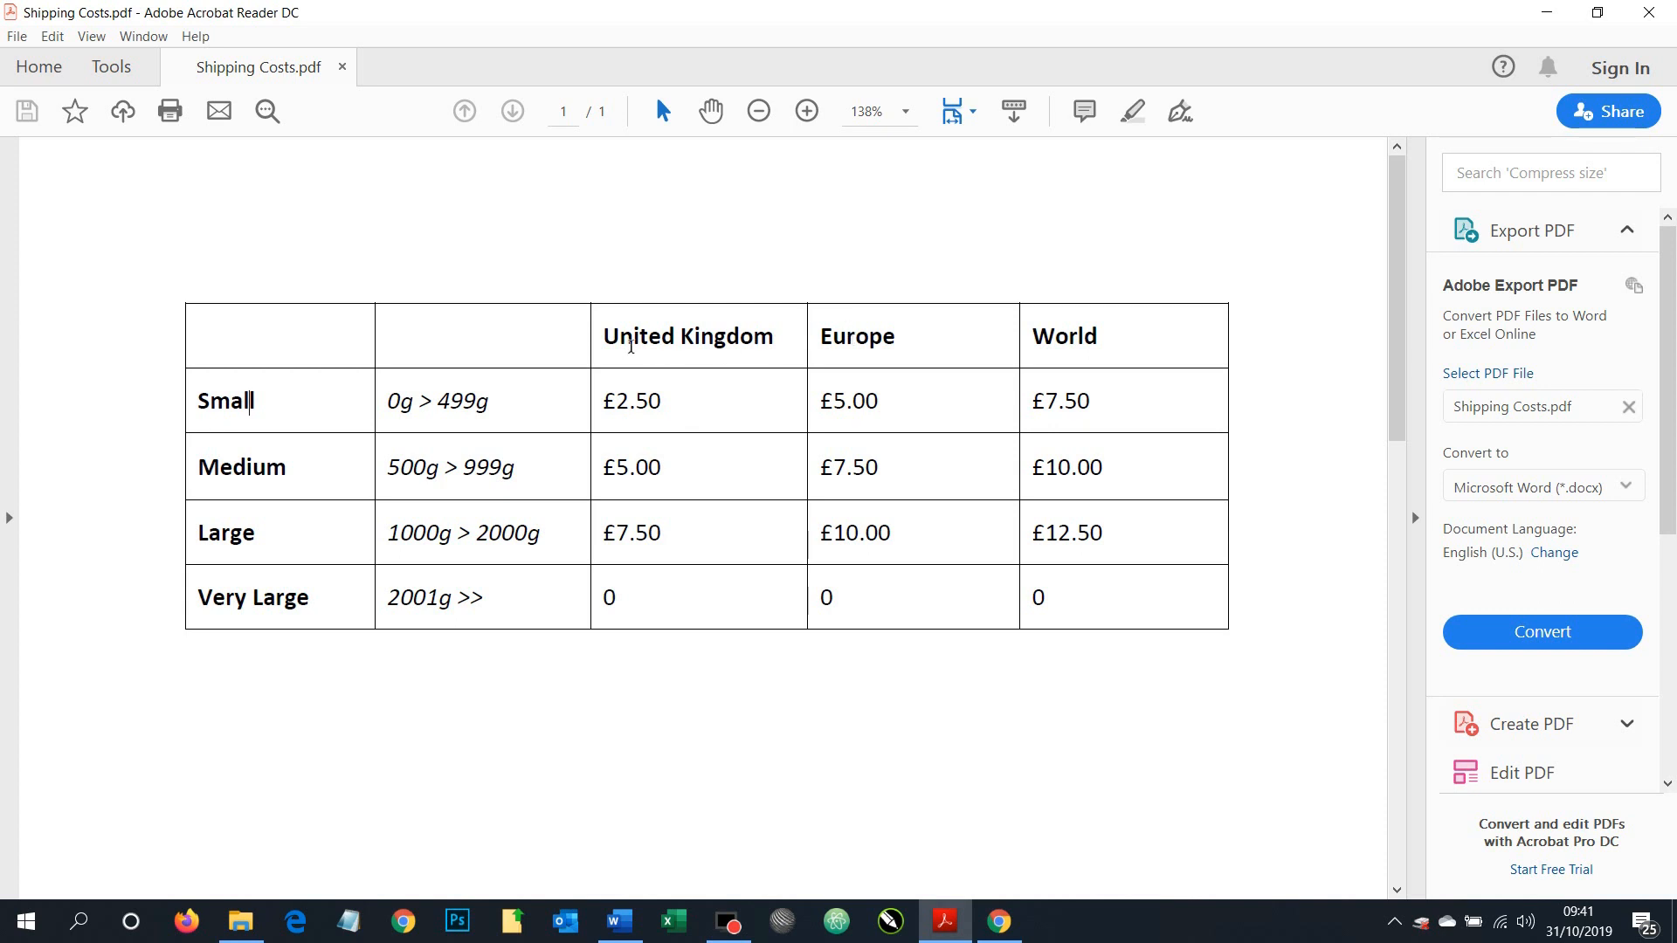
{"action": "left_click", "coordinate": [619, 340]}
{"action": "left_click_drag", "start_coordinate": [619, 340], "coordinate": [773, 341]}
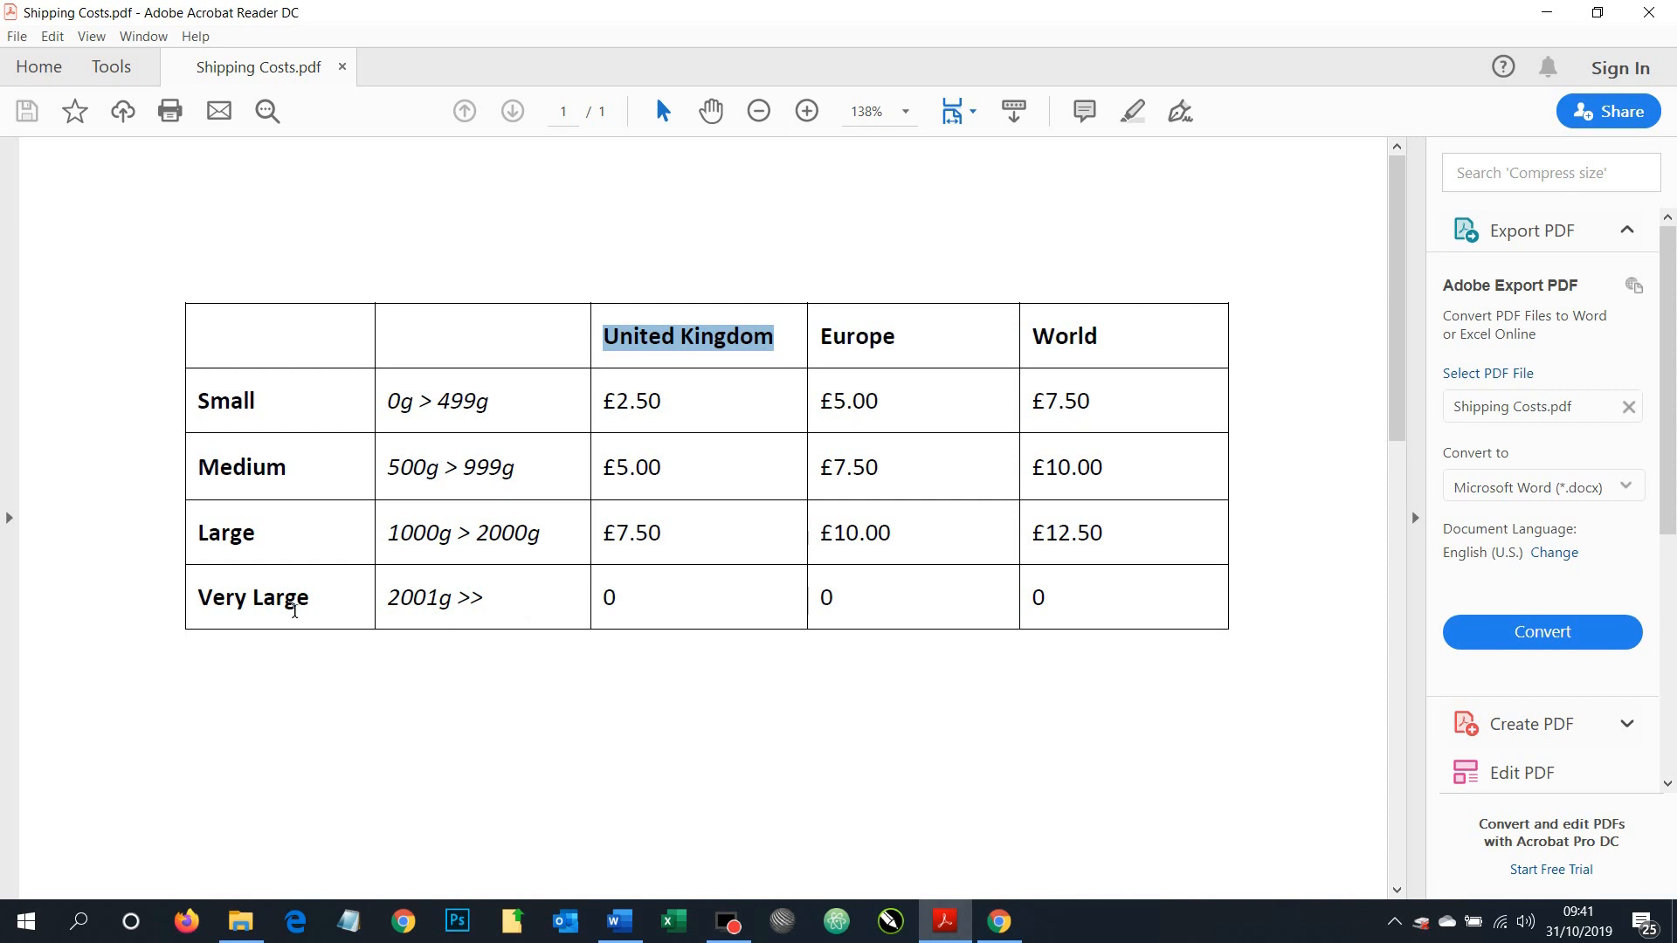
{"action": "double_click", "coordinate": [620, 604]}
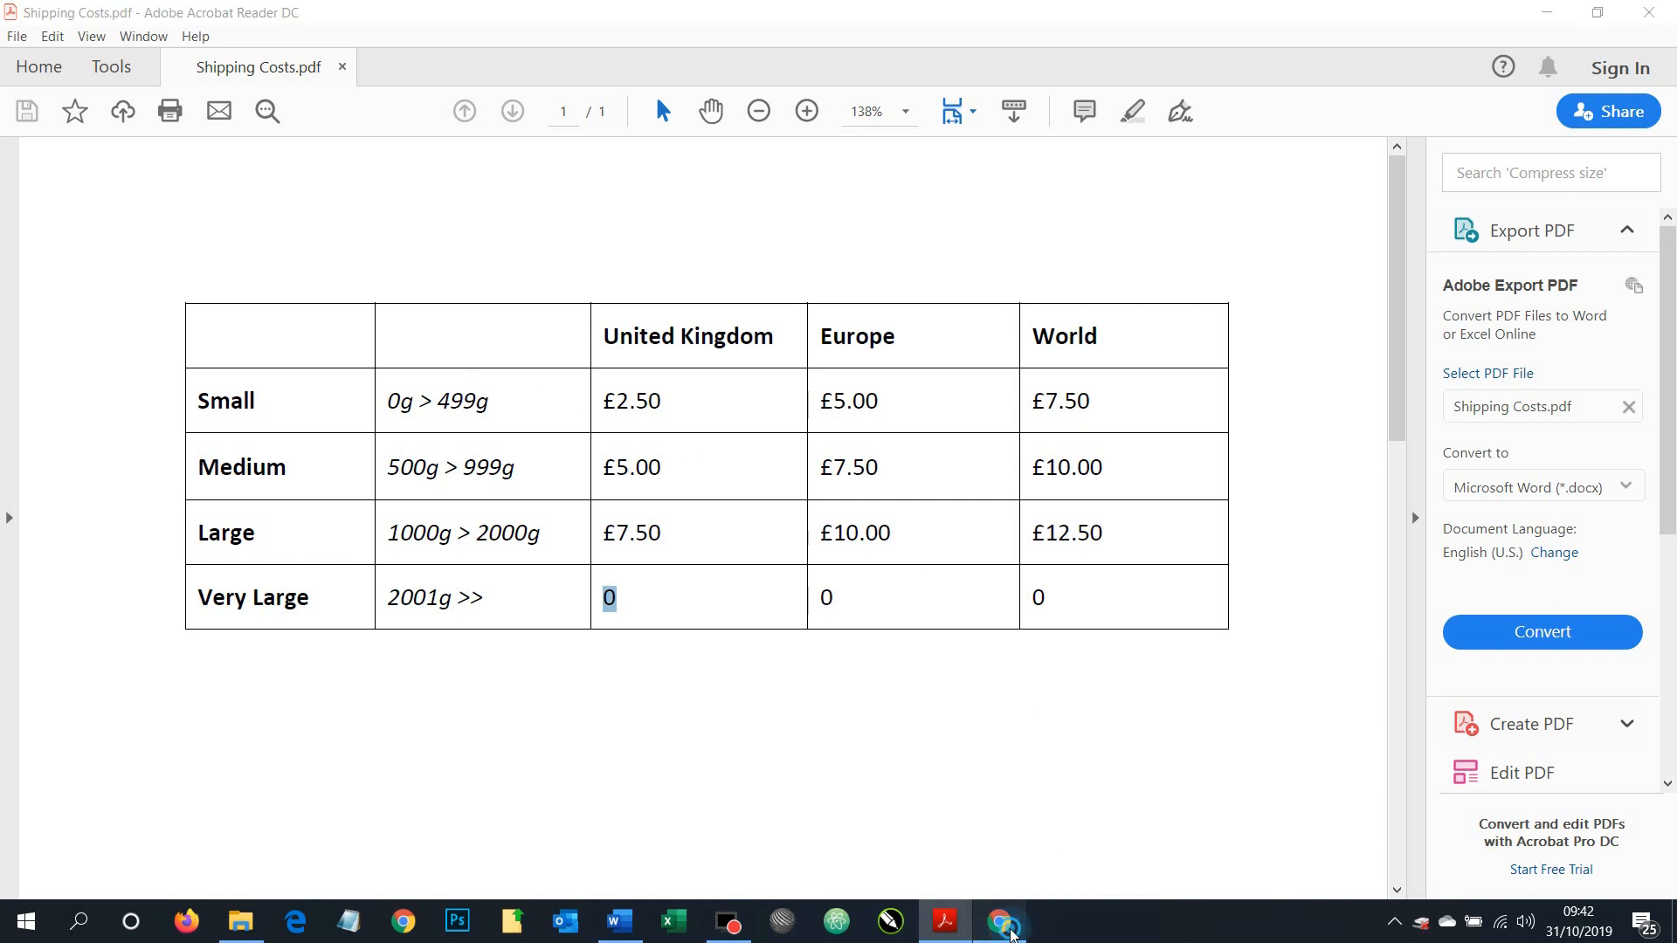
Switch to the Joomla administration in Chrome, check the Duck product's weight, and save and close the product
{"action": "left_click", "coordinate": [1013, 932]}
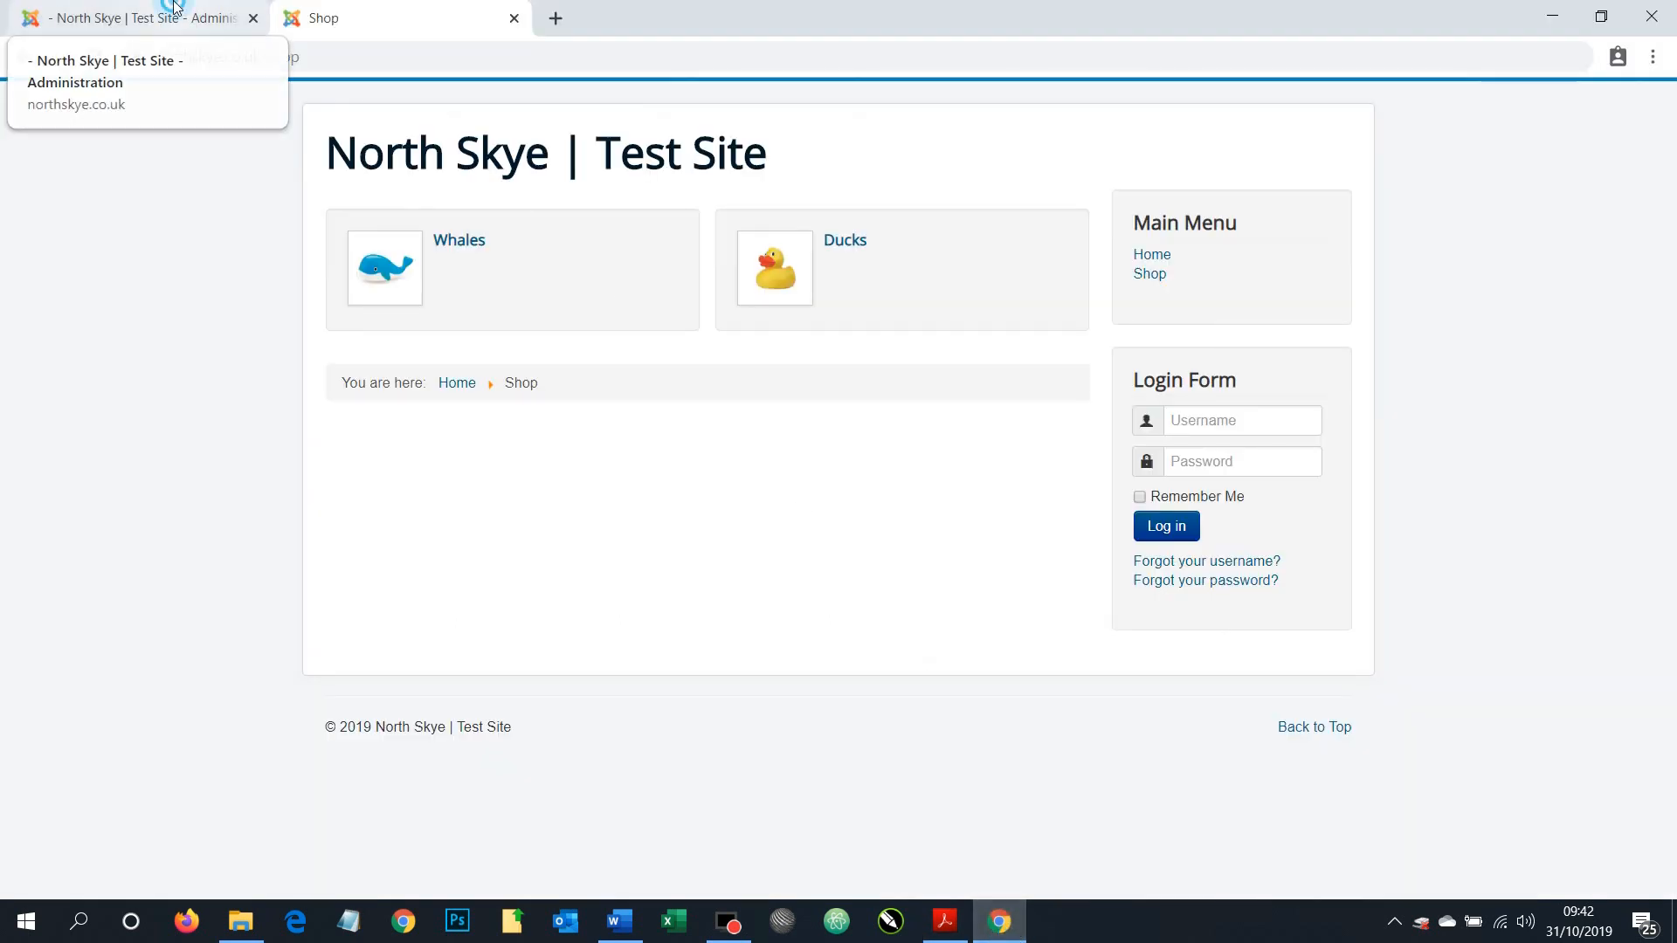
{"action": "left_click", "coordinate": [208, 26]}
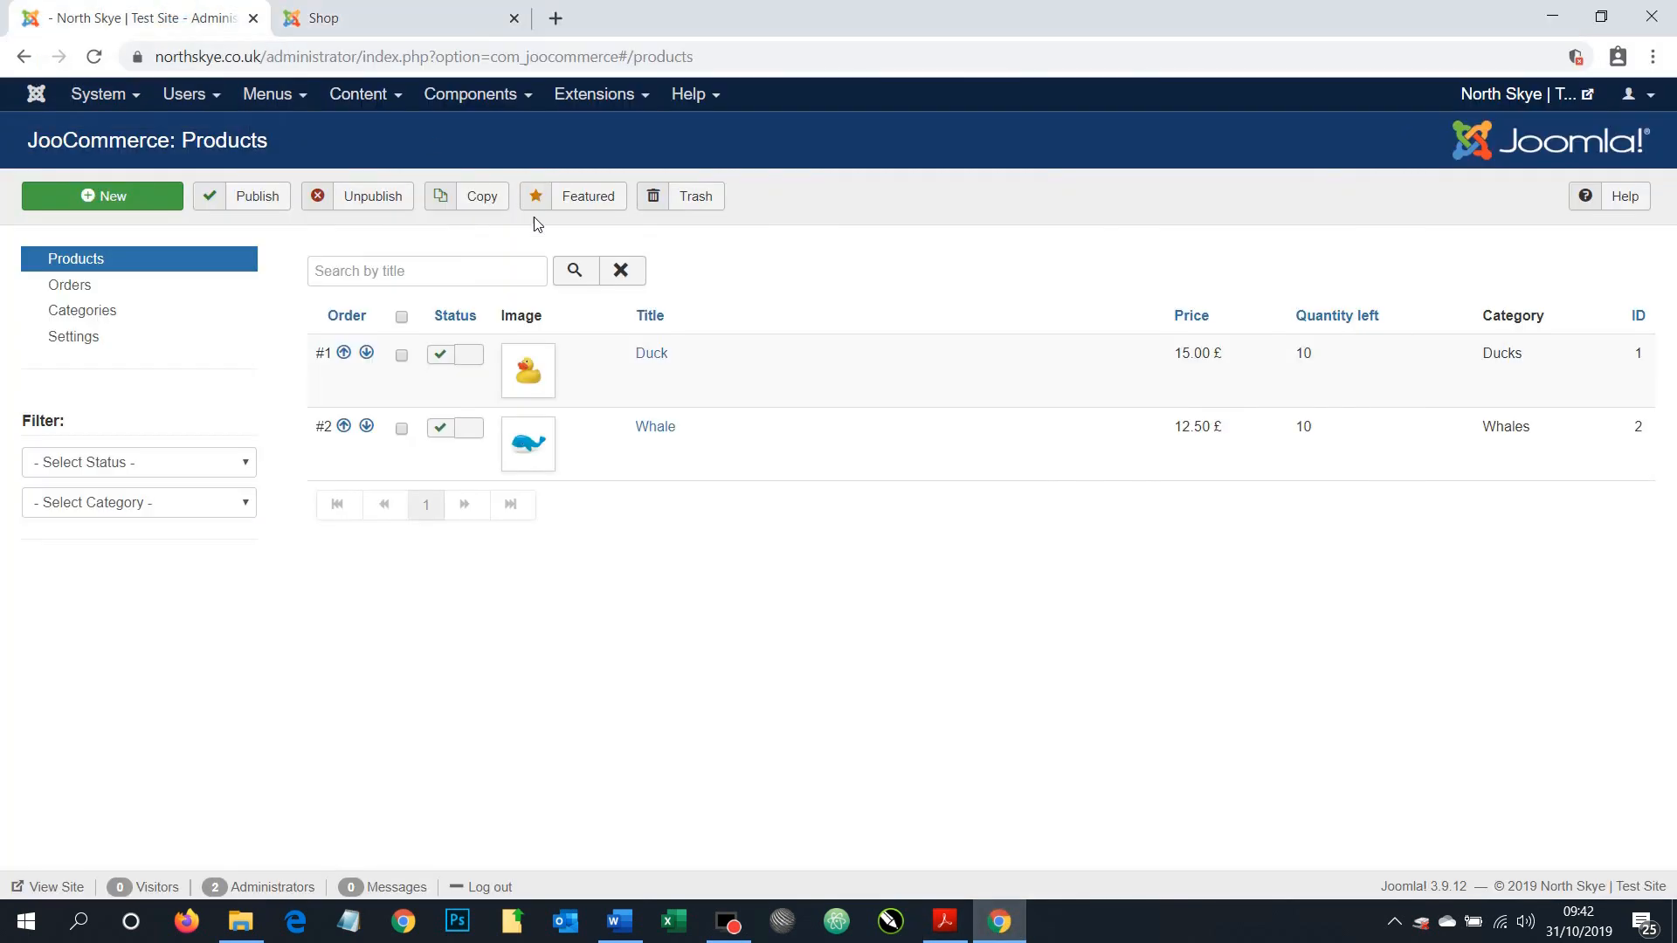
{"action": "left_click", "coordinate": [659, 356]}
{"action": "scroll", "coordinate": [1035, 456], "scroll_direction": "down", "scroll_amount": 5}
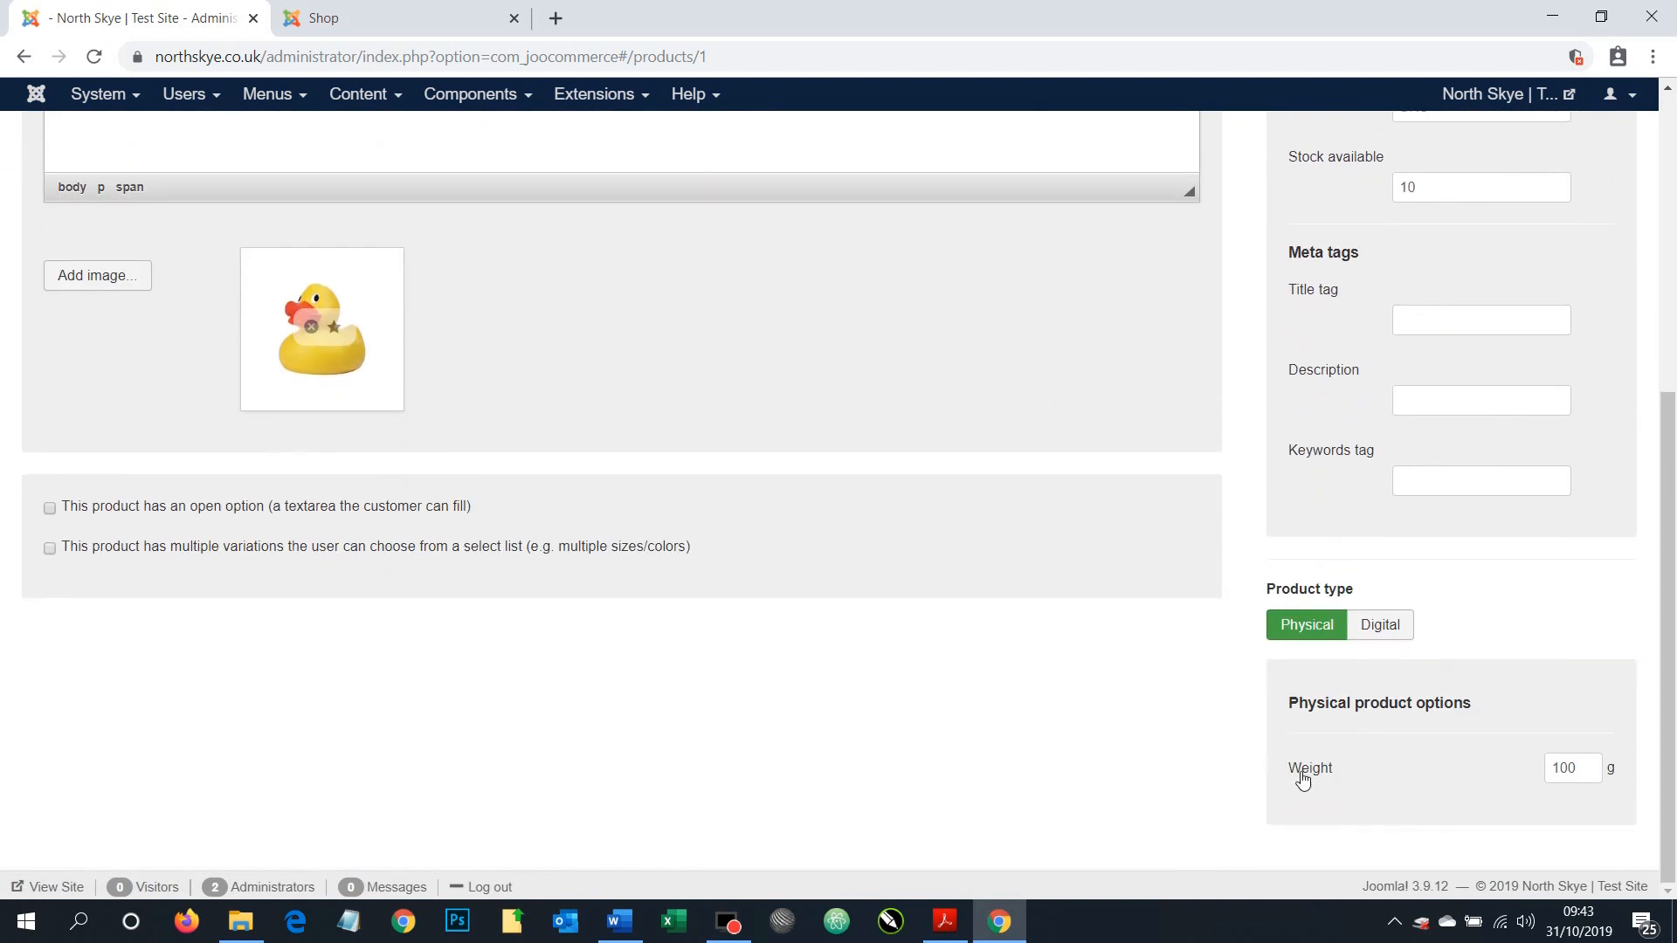
{"action": "left_click_drag", "start_coordinate": [1586, 780], "coordinate": [1550, 782]}
{"action": "scroll", "coordinate": [1126, 693], "scroll_direction": "up", "scroll_amount": 6}
{"action": "left_click", "coordinate": [262, 196]}
Set the Whale product's weight to 550 g, and save and close the product
{"action": "left_click", "coordinate": [662, 484]}
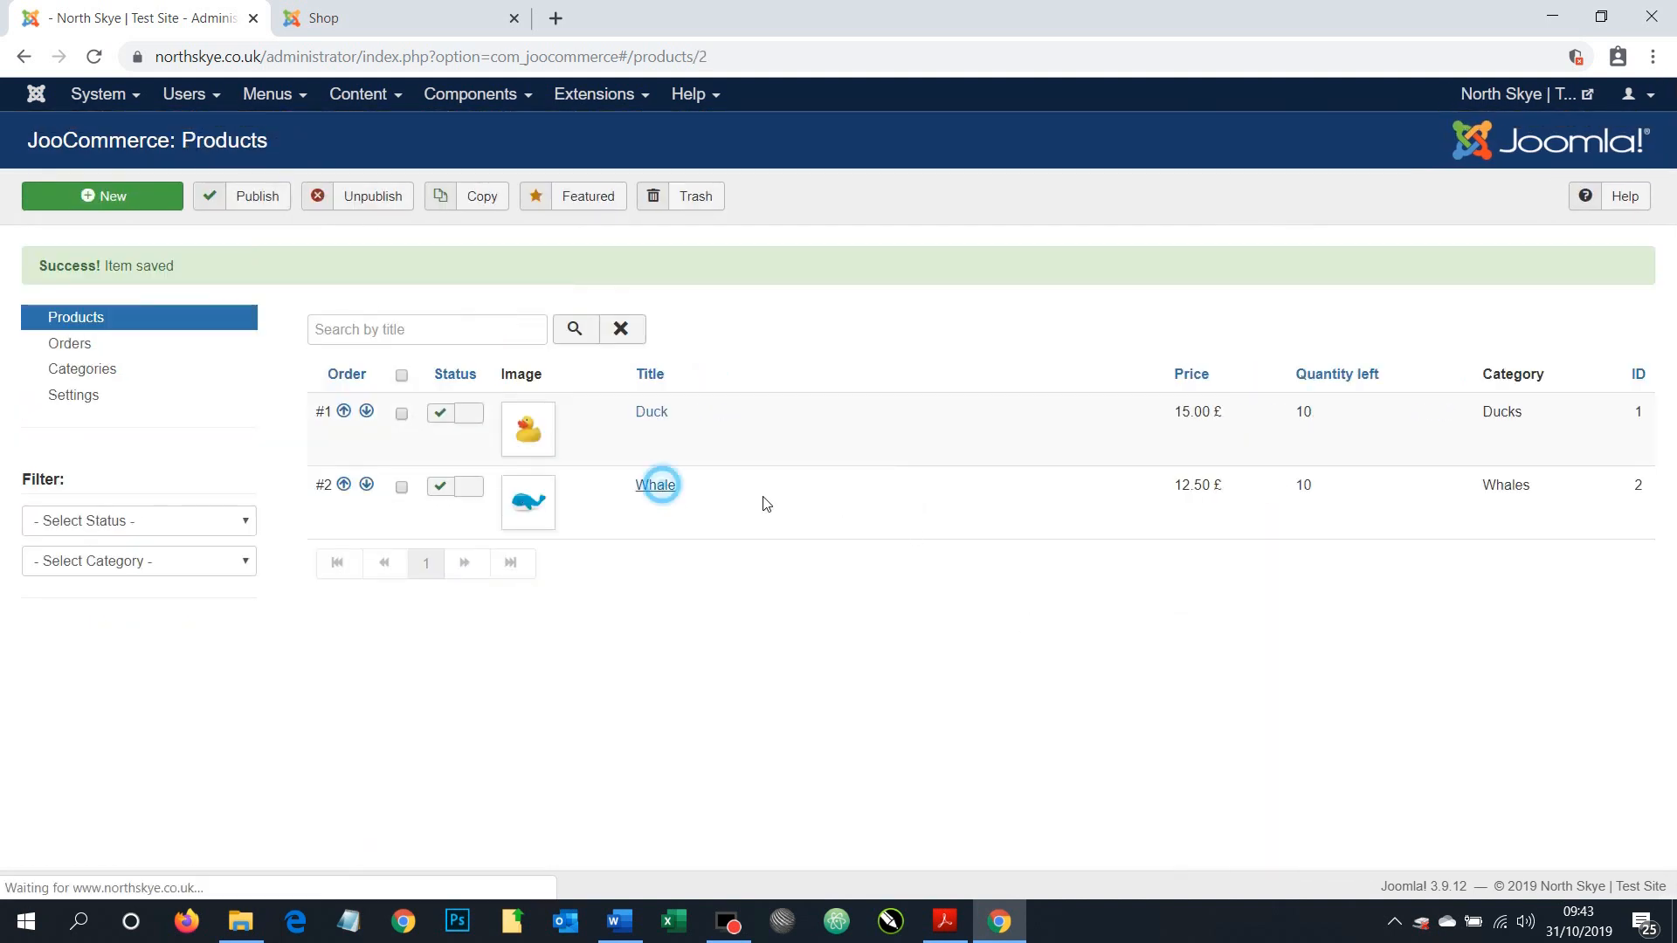
{"action": "scroll", "coordinate": [1426, 549], "scroll_direction": "down", "scroll_amount": 6}
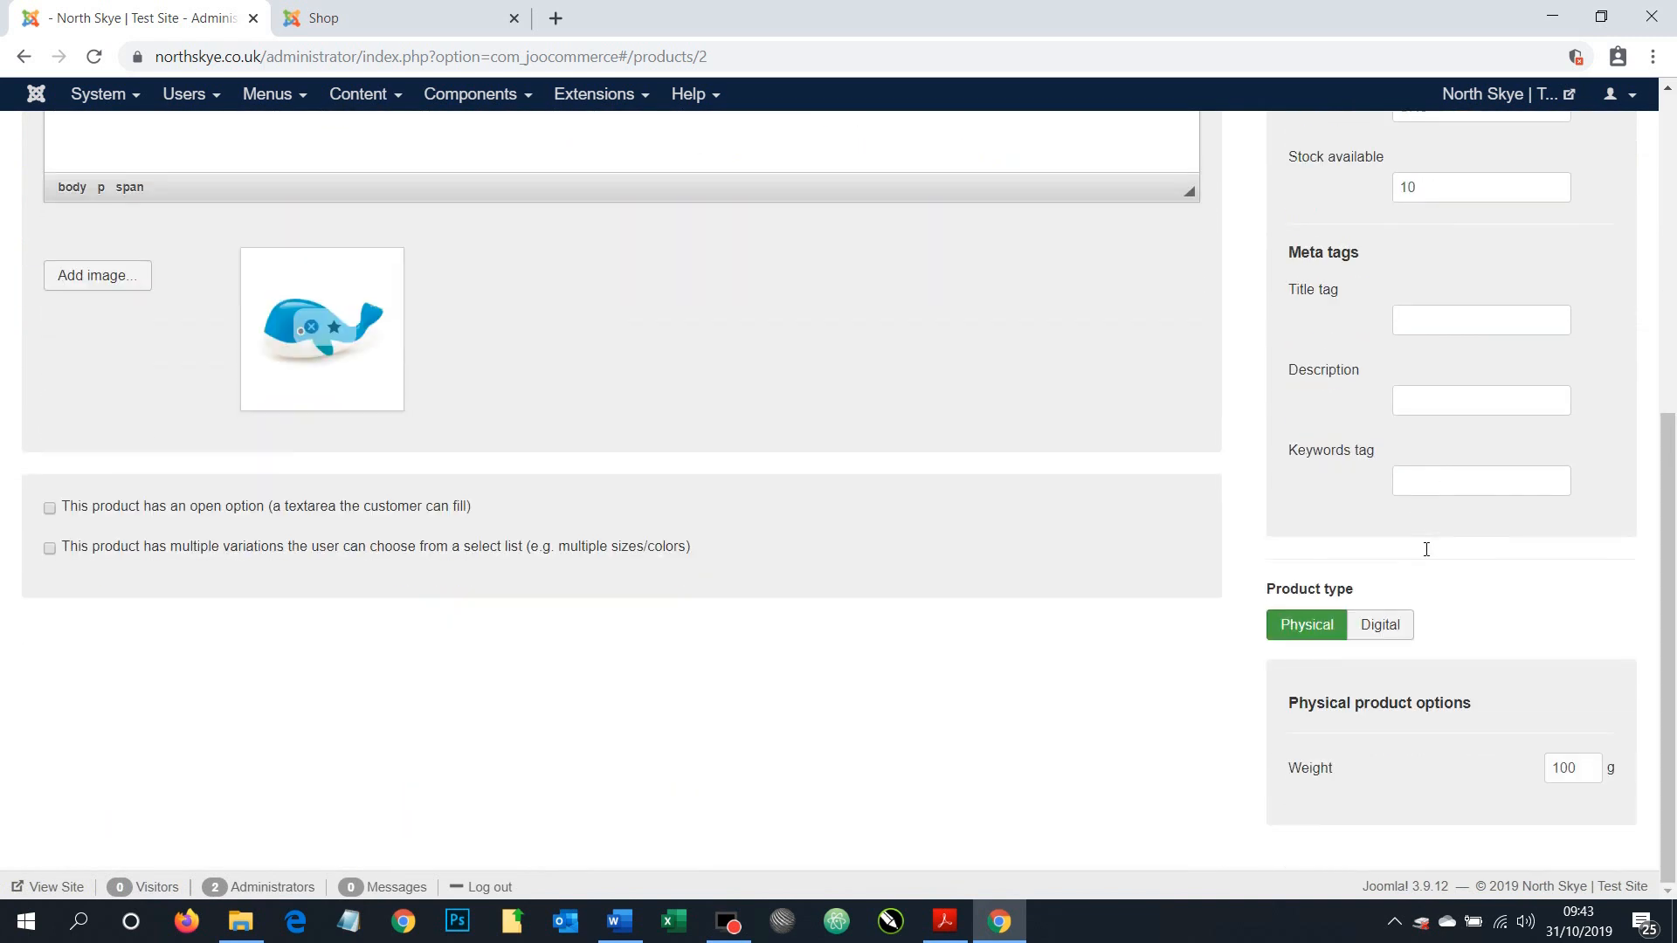
{"action": "left_click_drag", "start_coordinate": [1578, 765], "coordinate": [1531, 774]}
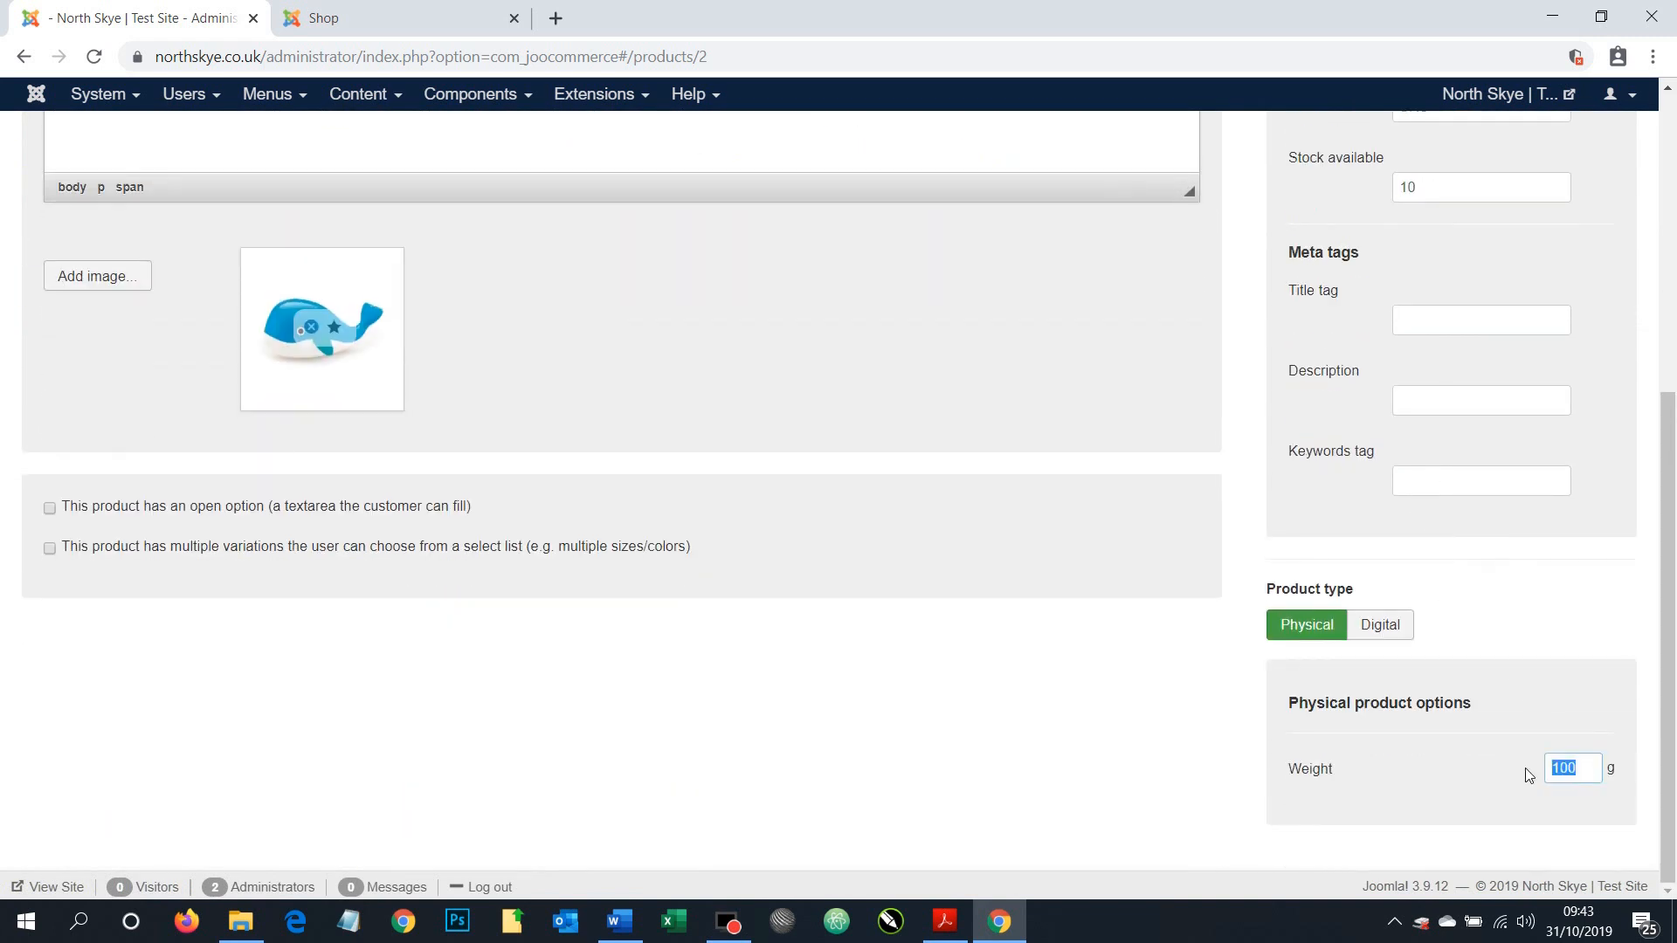
{"action": "type", "text": "550"}
{"action": "scroll", "coordinate": [1056, 584], "scroll_direction": "up", "scroll_amount": 10}
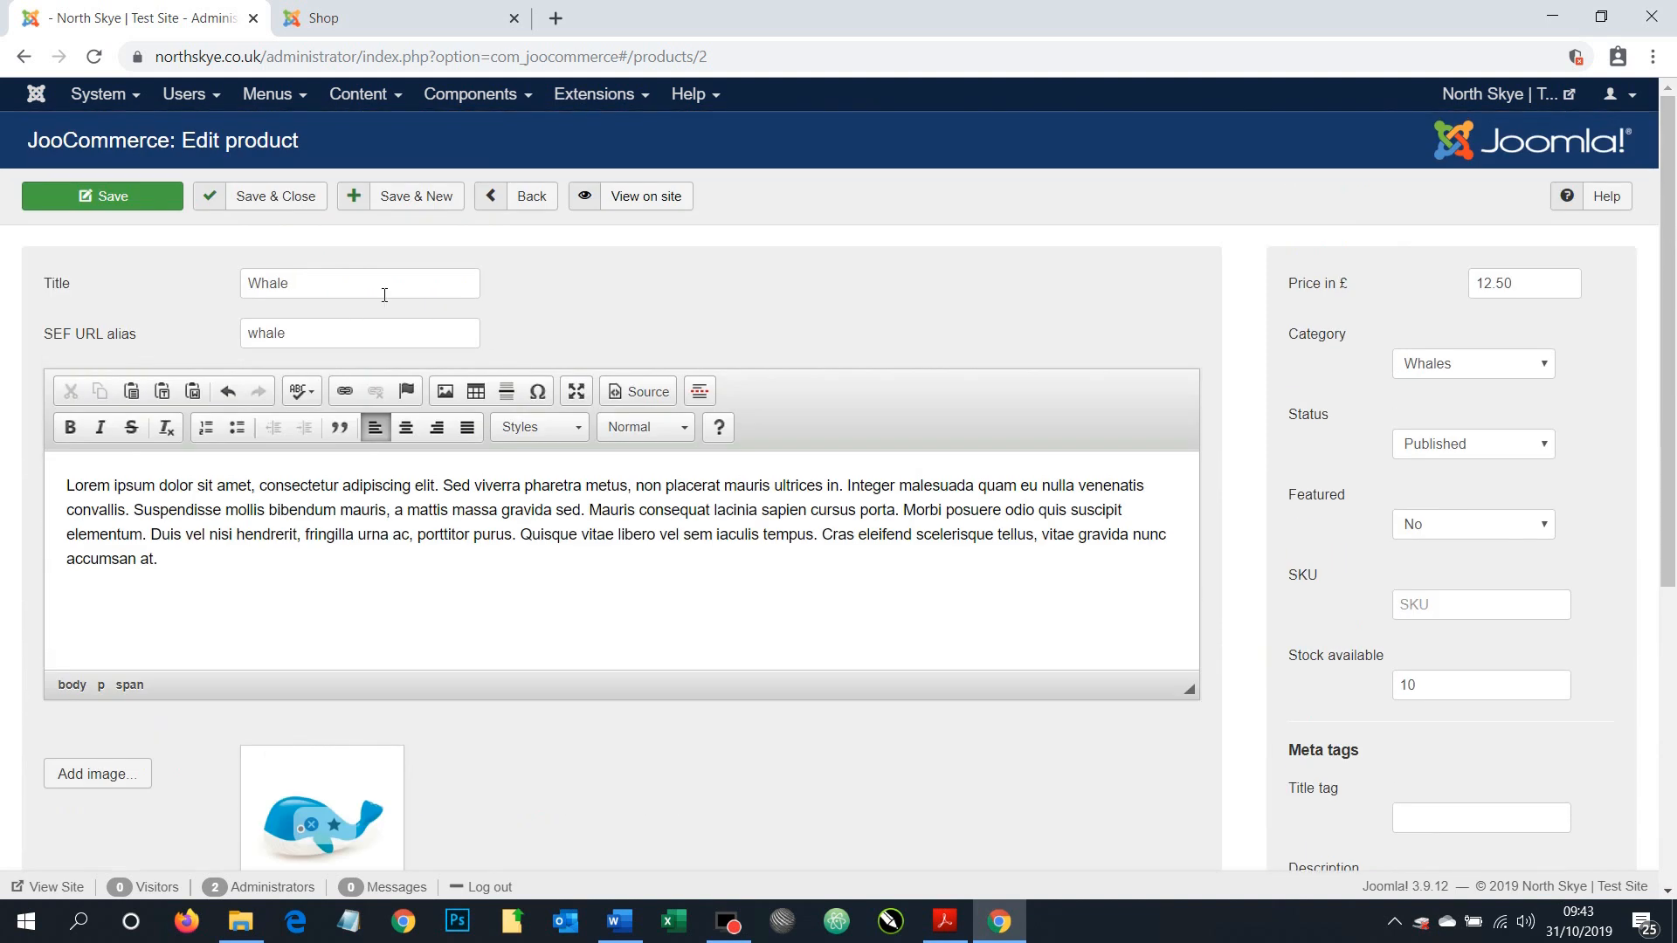
{"action": "left_click", "coordinate": [286, 196]}
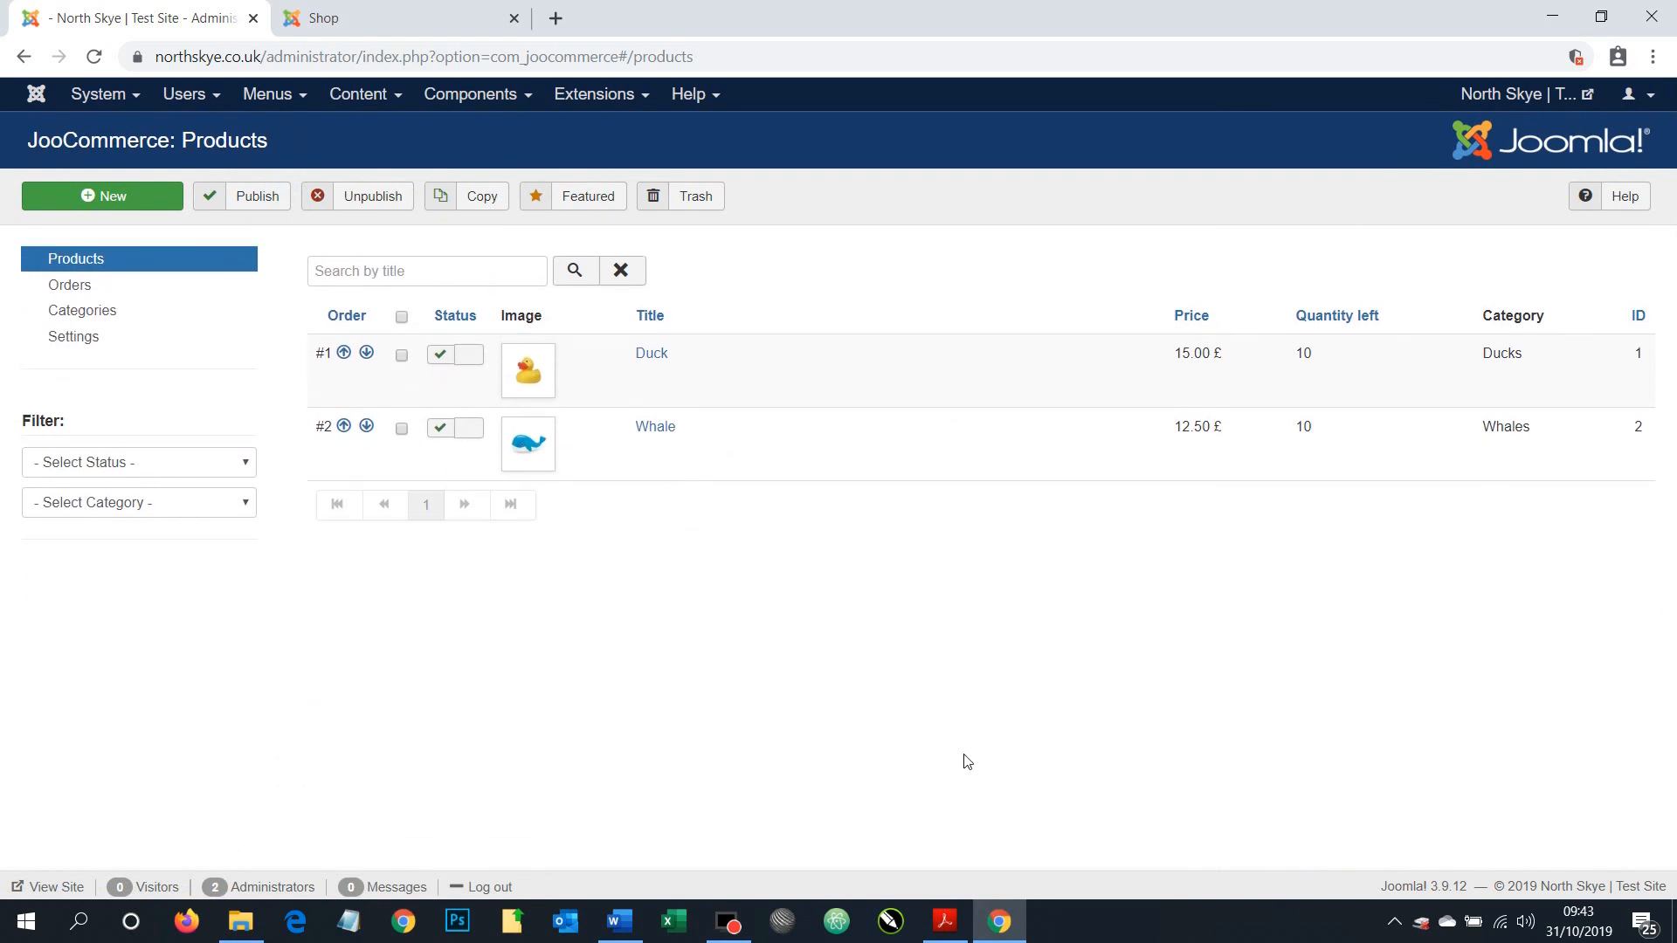
In the JooCommerce shipment settings, delete the Ordinary shipment, United Kingdom, Europe and World shipping methods
{"action": "left_click", "coordinate": [77, 341]}
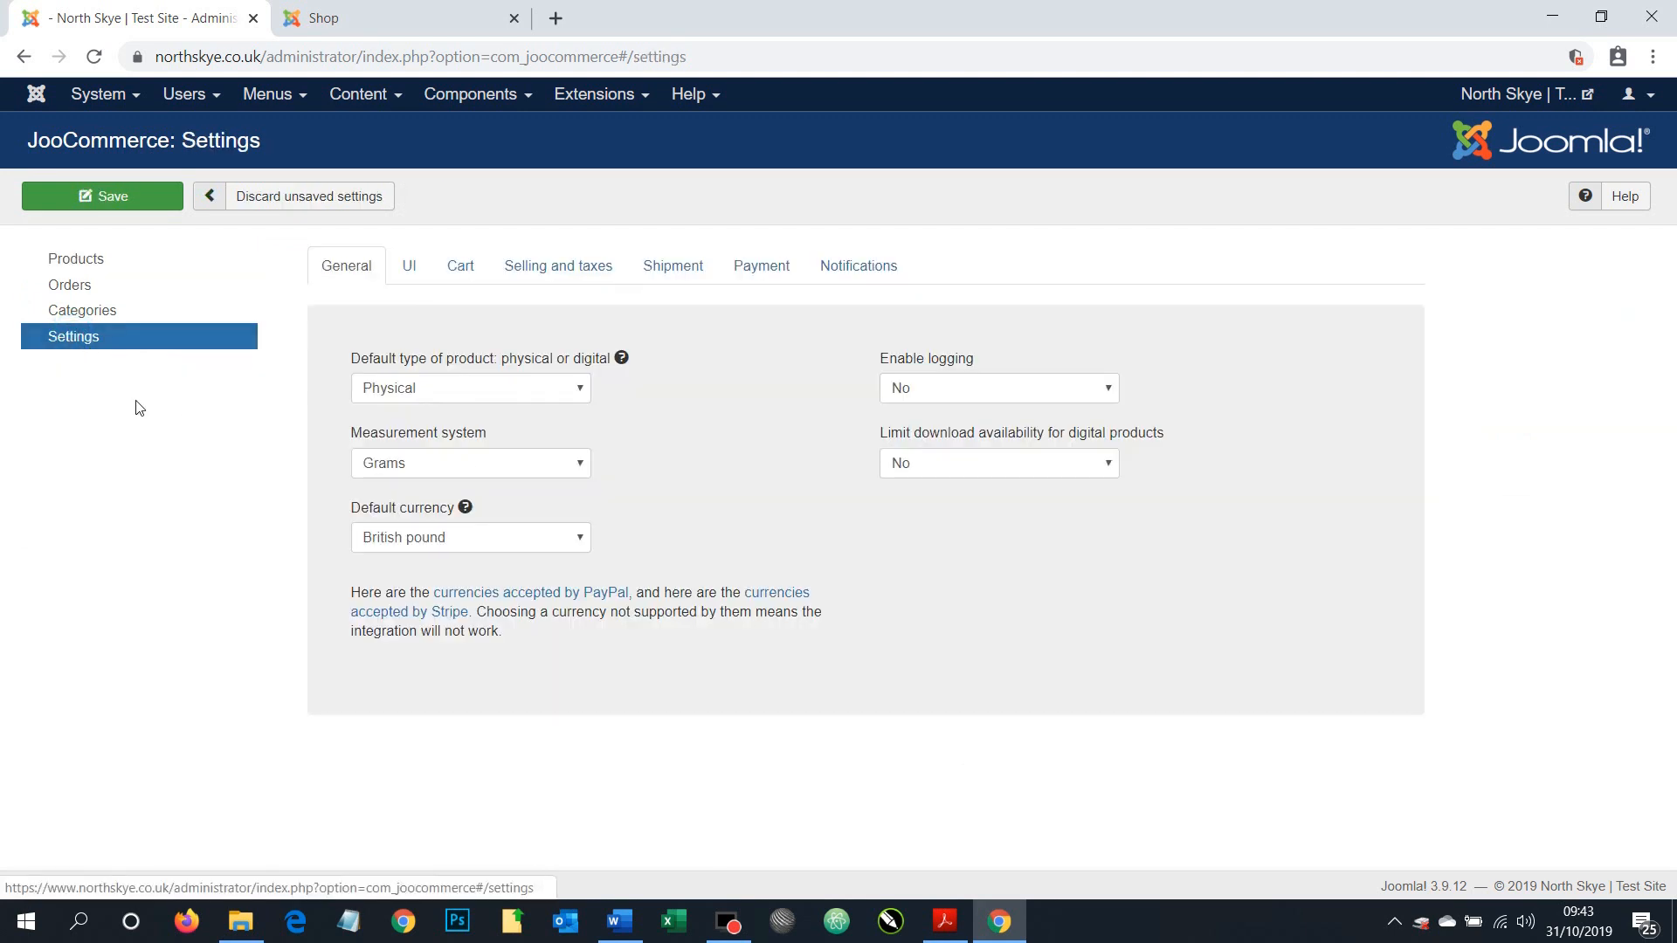
{"action": "left_click", "coordinate": [672, 265]}
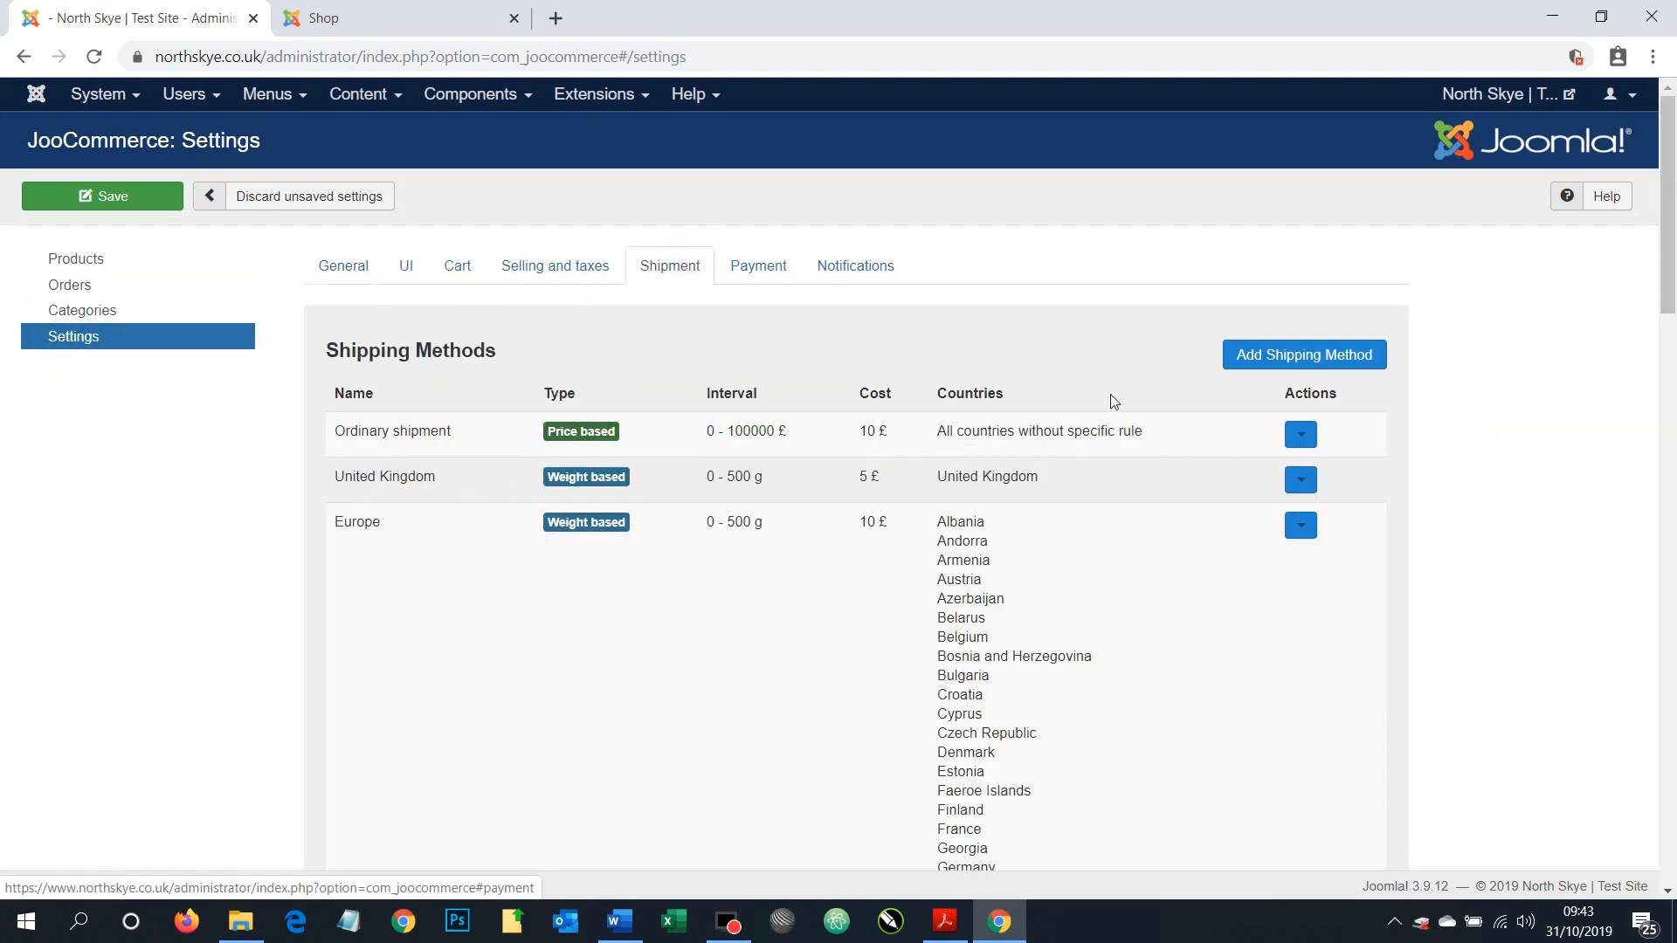
{"action": "left_click", "coordinate": [1300, 434]}
{"action": "left_click", "coordinate": [1347, 496]}
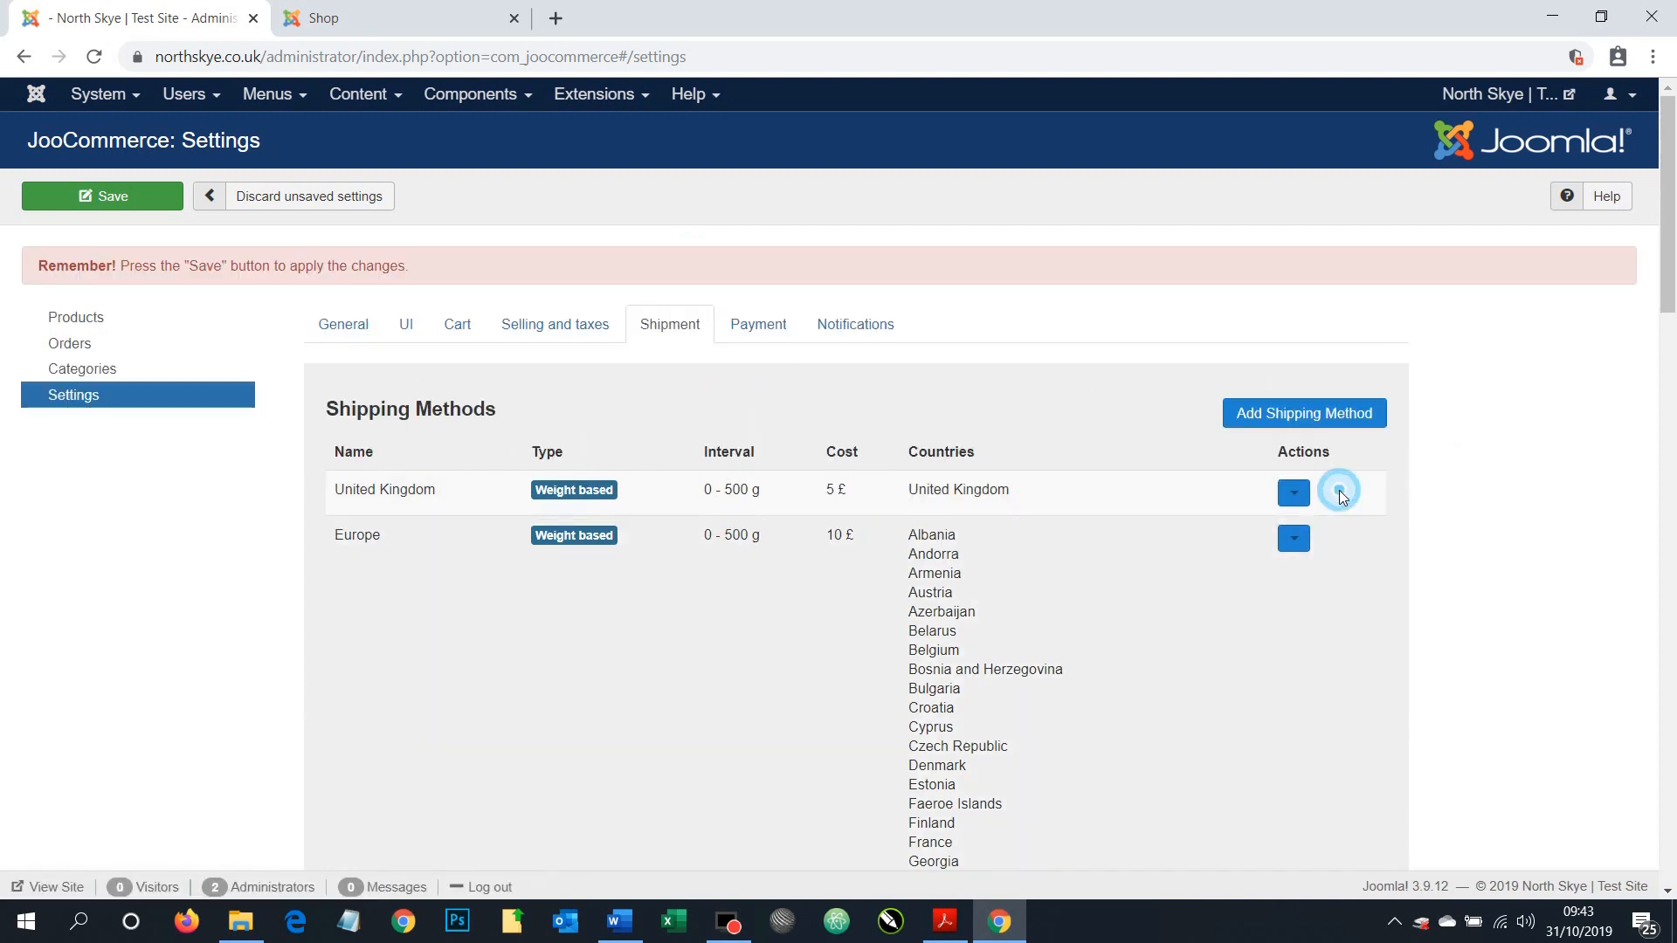
{"action": "left_click", "coordinate": [1301, 492]}
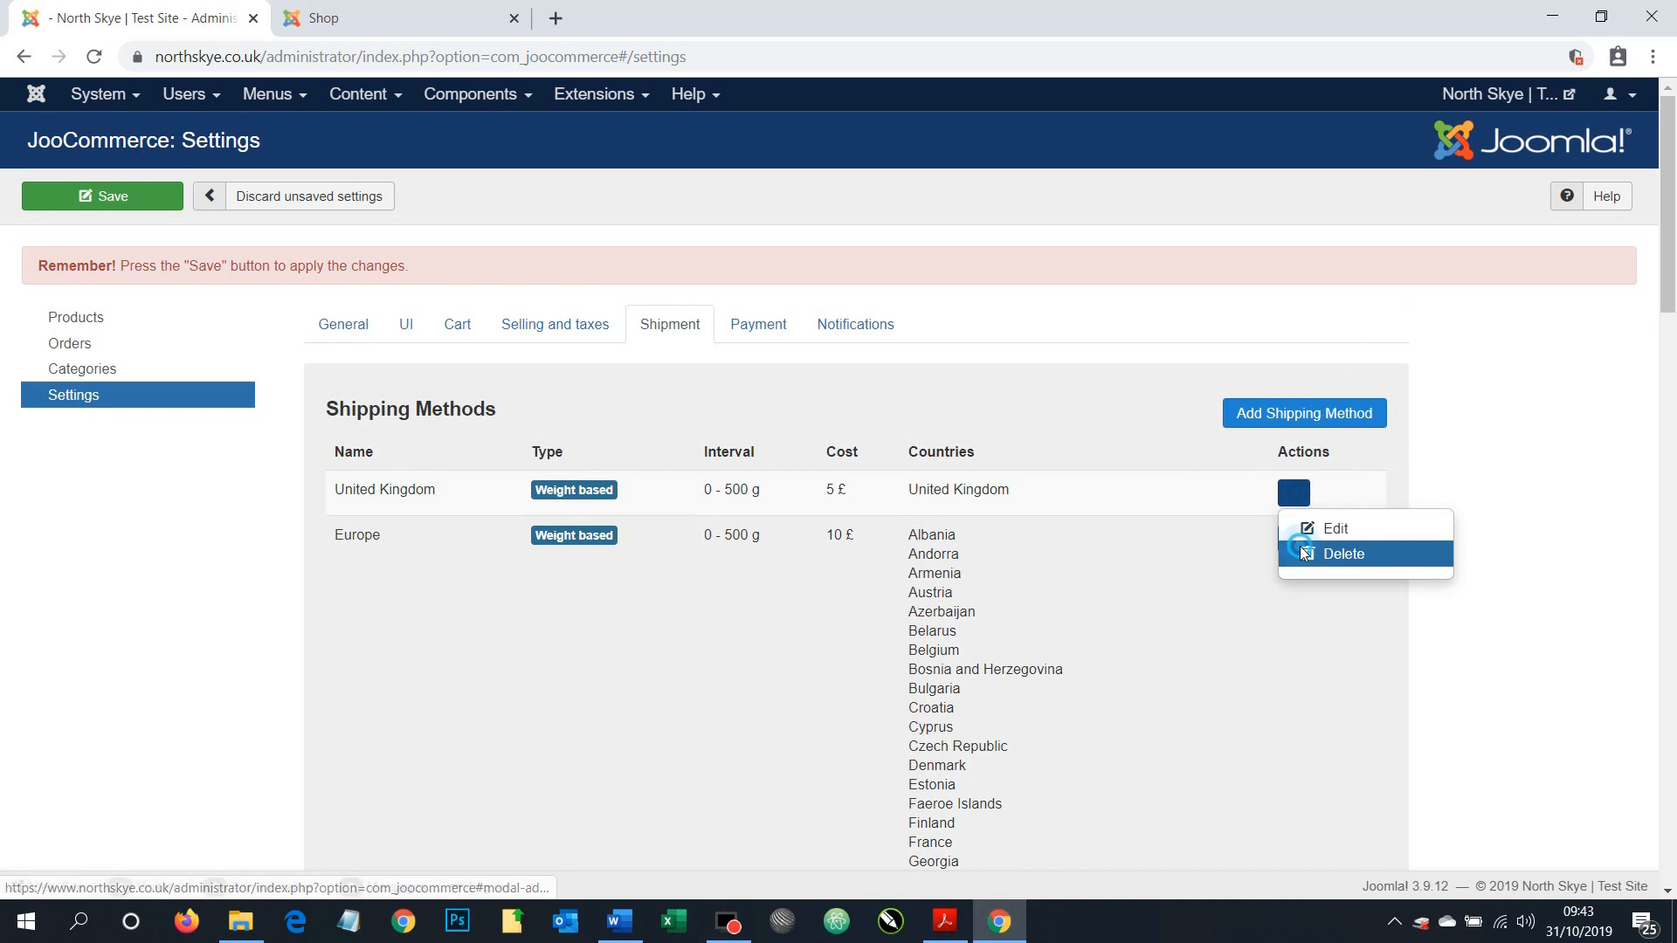
{"action": "left_click", "coordinate": [1331, 554]}
{"action": "left_click", "coordinate": [1282, 493]}
{"action": "left_click", "coordinate": [1293, 559]}
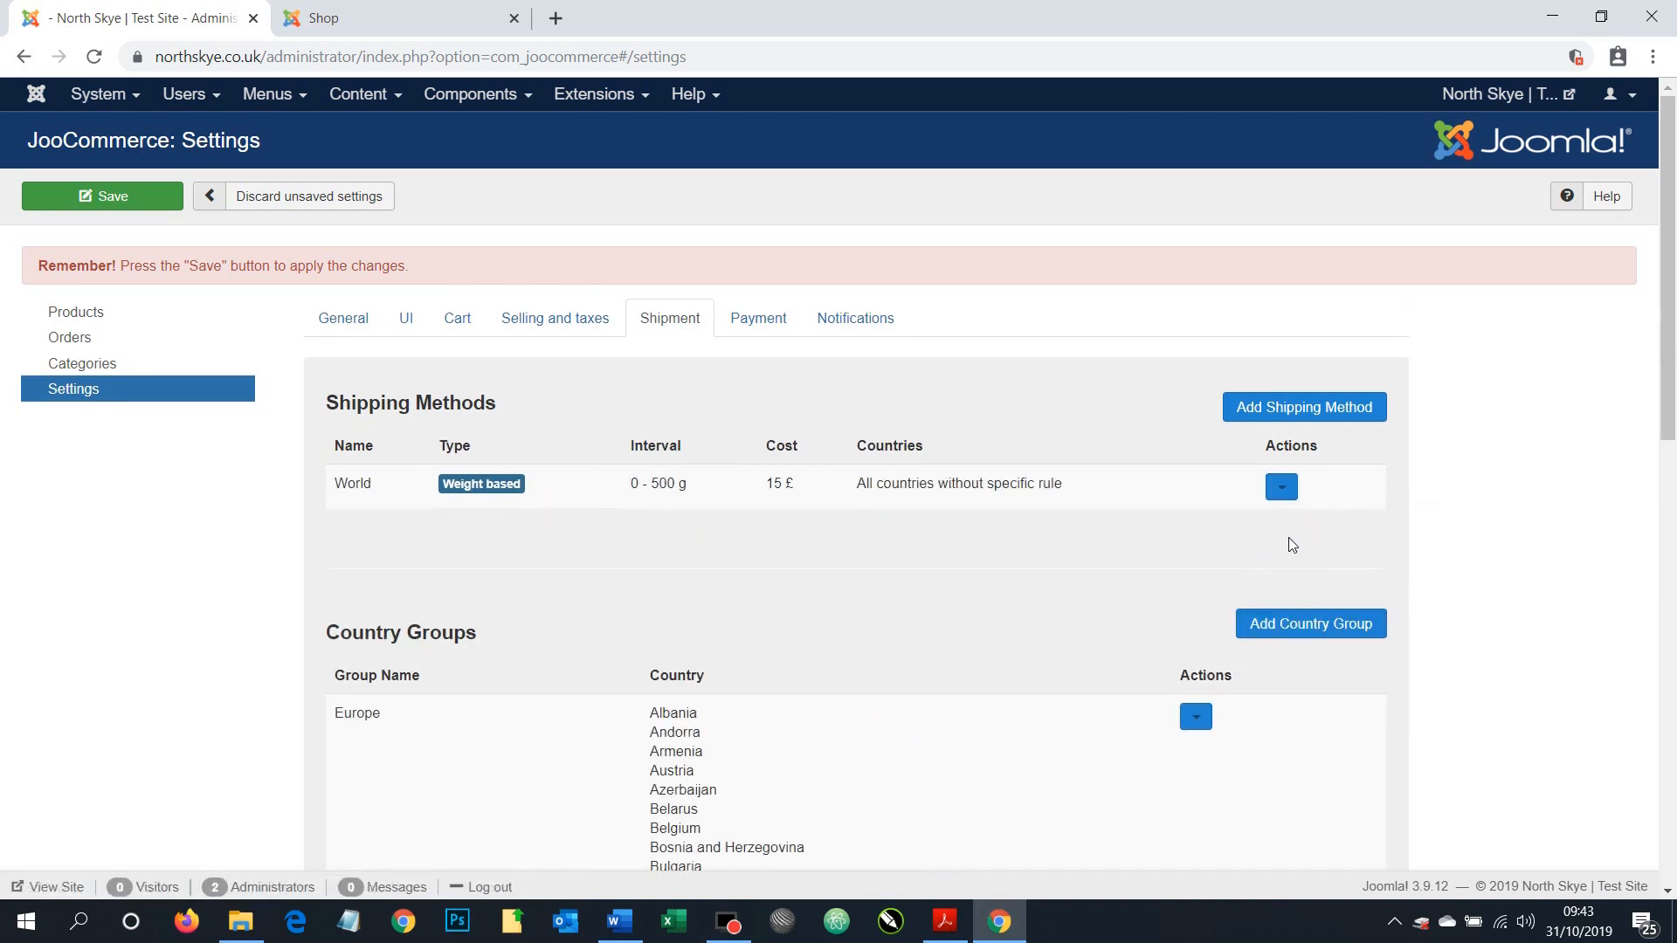
{"action": "left_click", "coordinate": [1281, 434]}
{"action": "left_click", "coordinate": [1286, 495]}
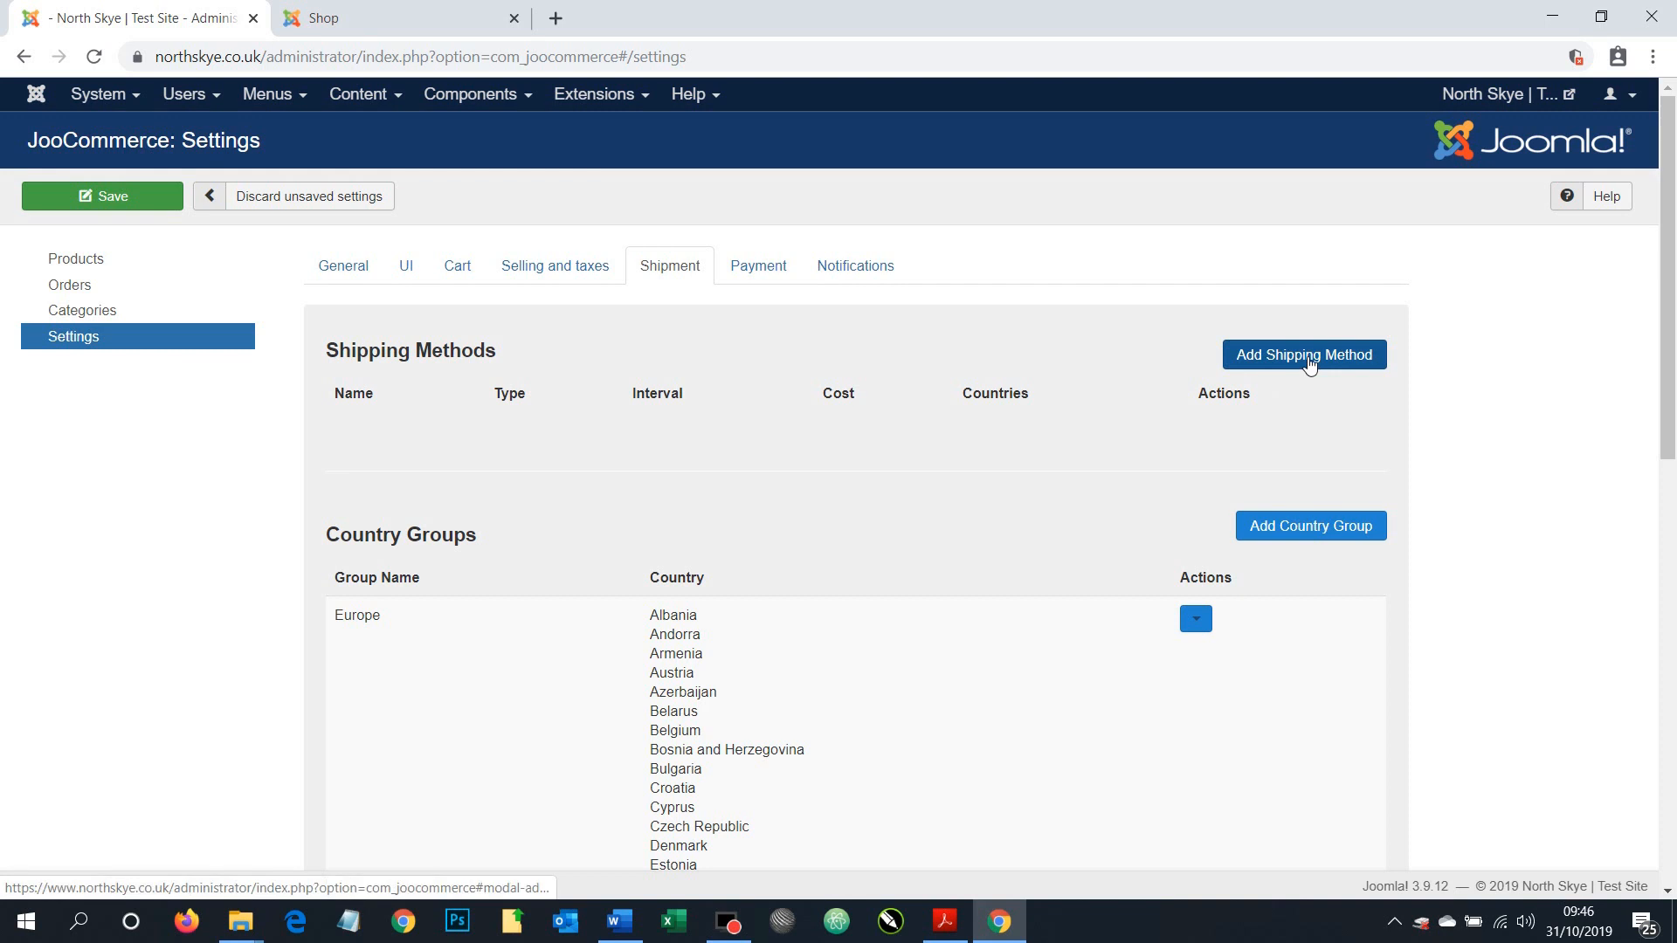
Start a new shipping method named "Small | UK" with the weight-based type
{"action": "left_click", "coordinate": [1307, 359]}
{"action": "left_click", "coordinate": [439, 214]}
{"action": "type", "text": "S"}
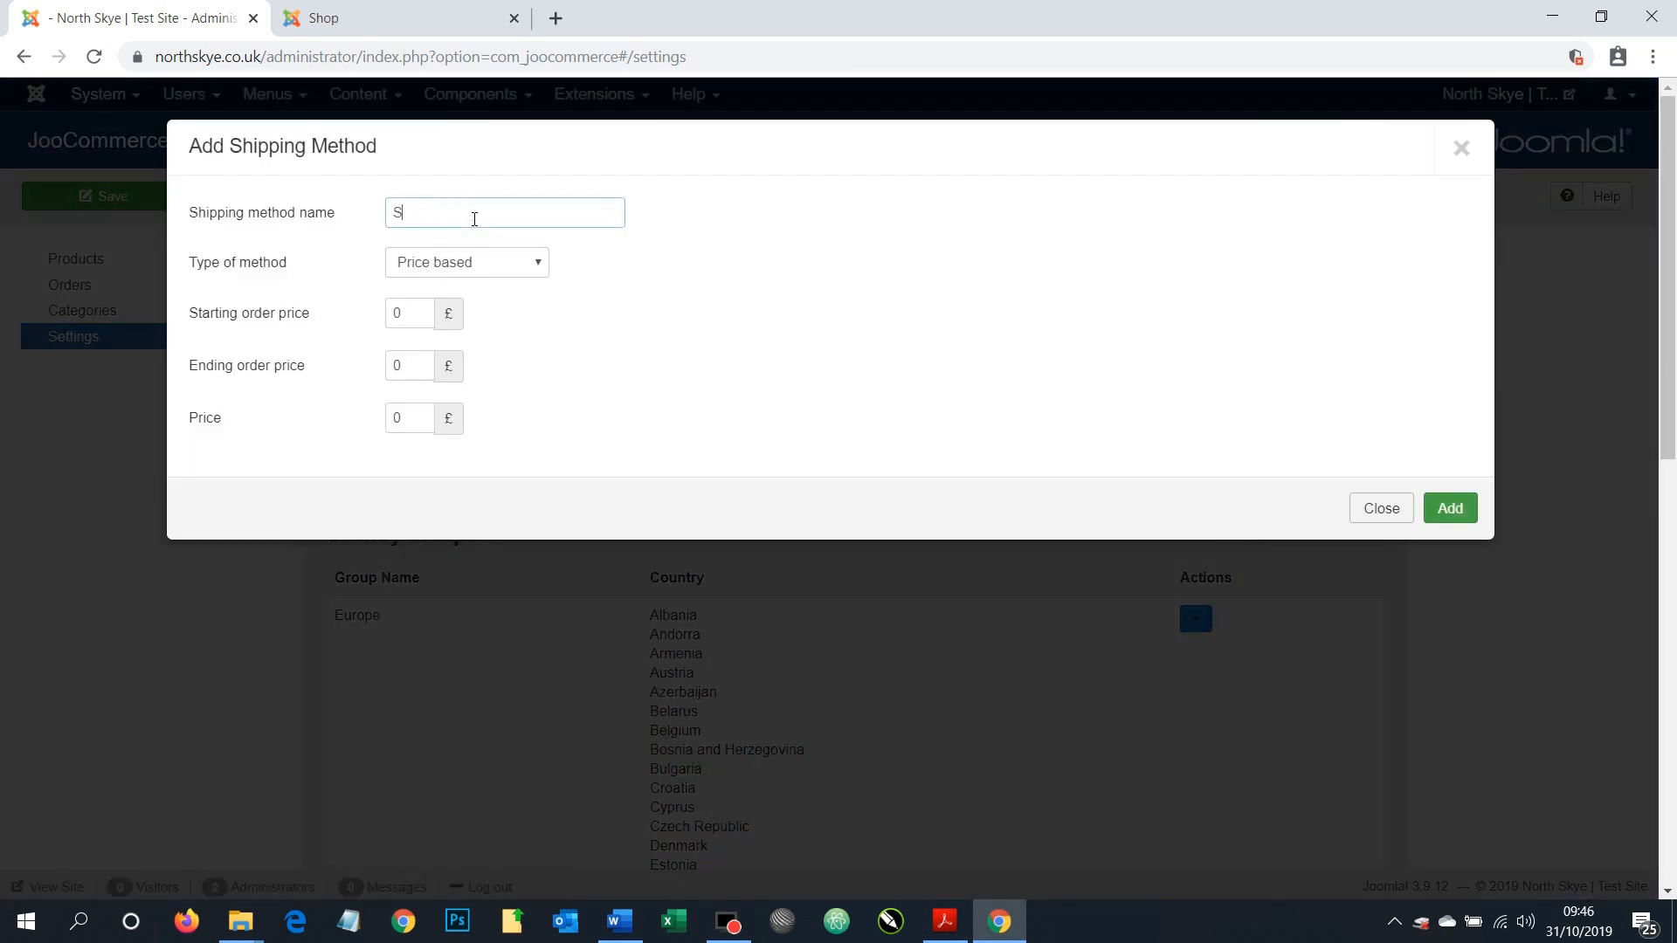
{"action": "type", "text": "mall | UK"}
{"action": "left_click", "coordinate": [439, 257]}
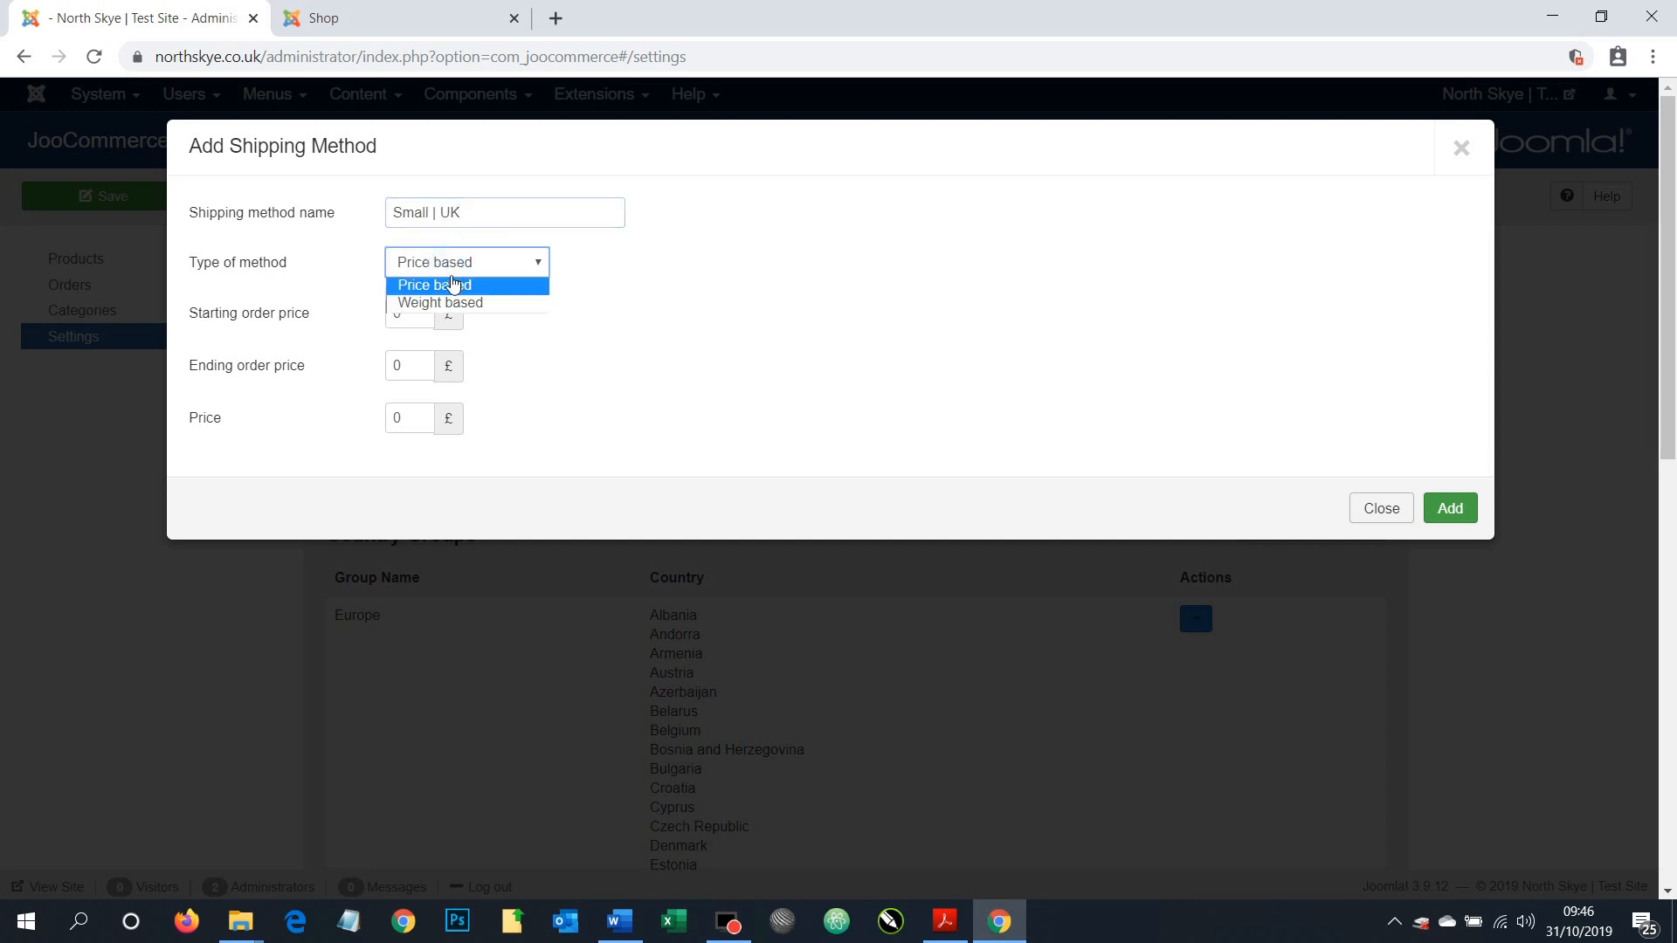
{"action": "left_click", "coordinate": [441, 294]}
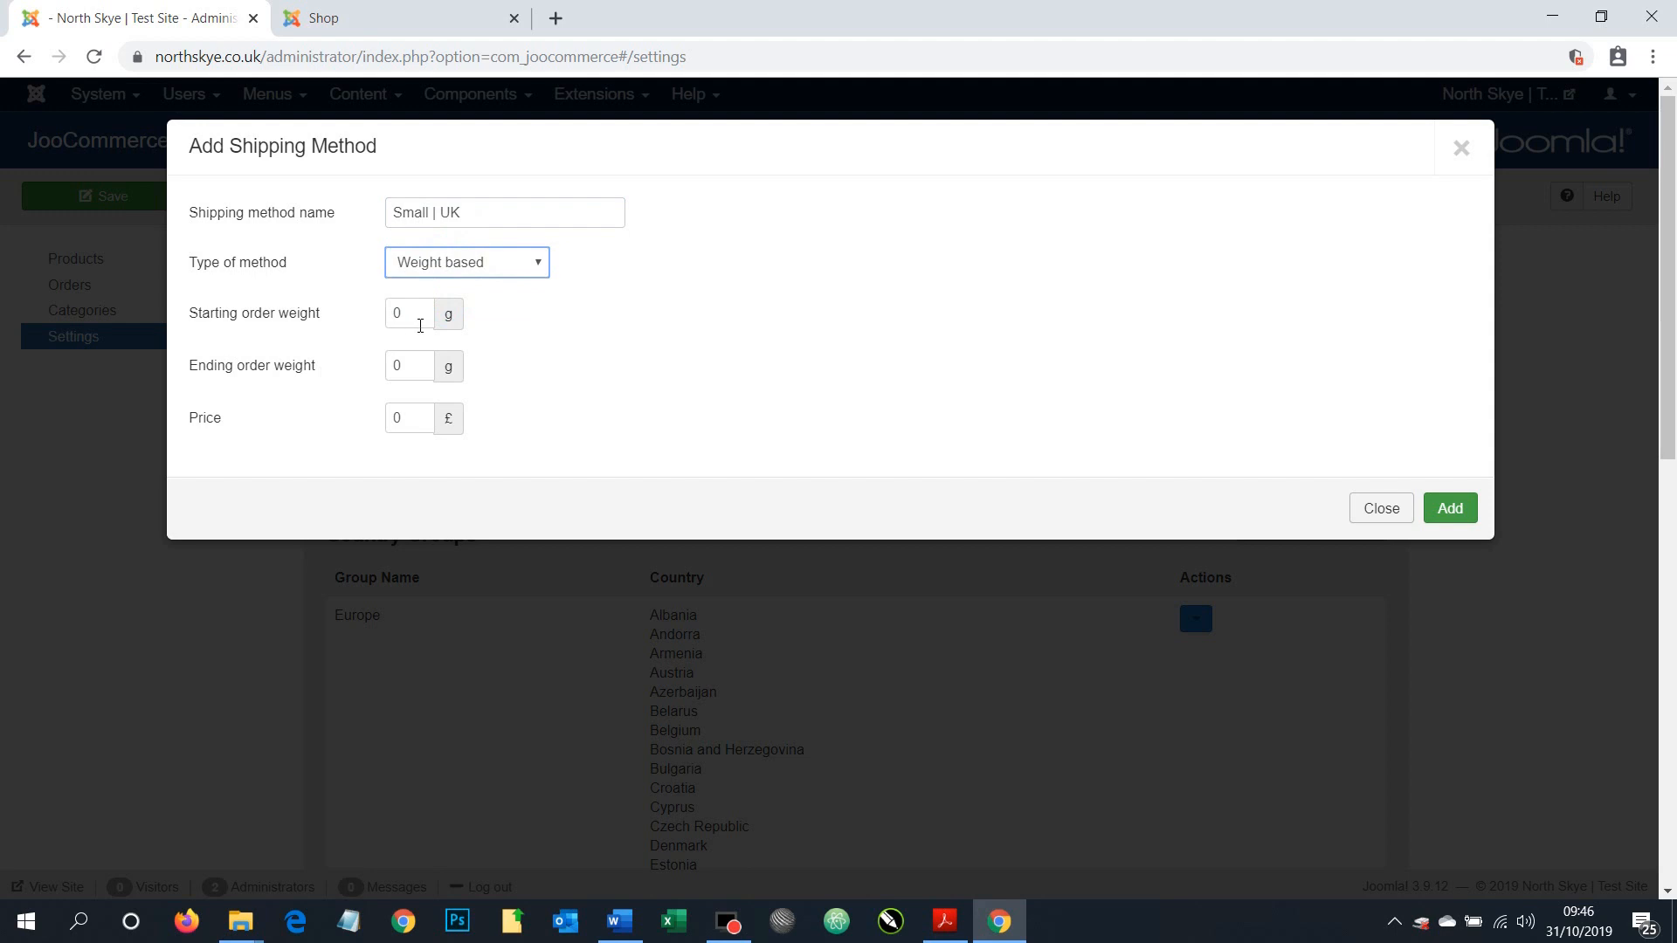
Set the method's ending order weight to 499 g and price to £2.50, add it, and save the settings
{"action": "double_click", "coordinate": [403, 370]}
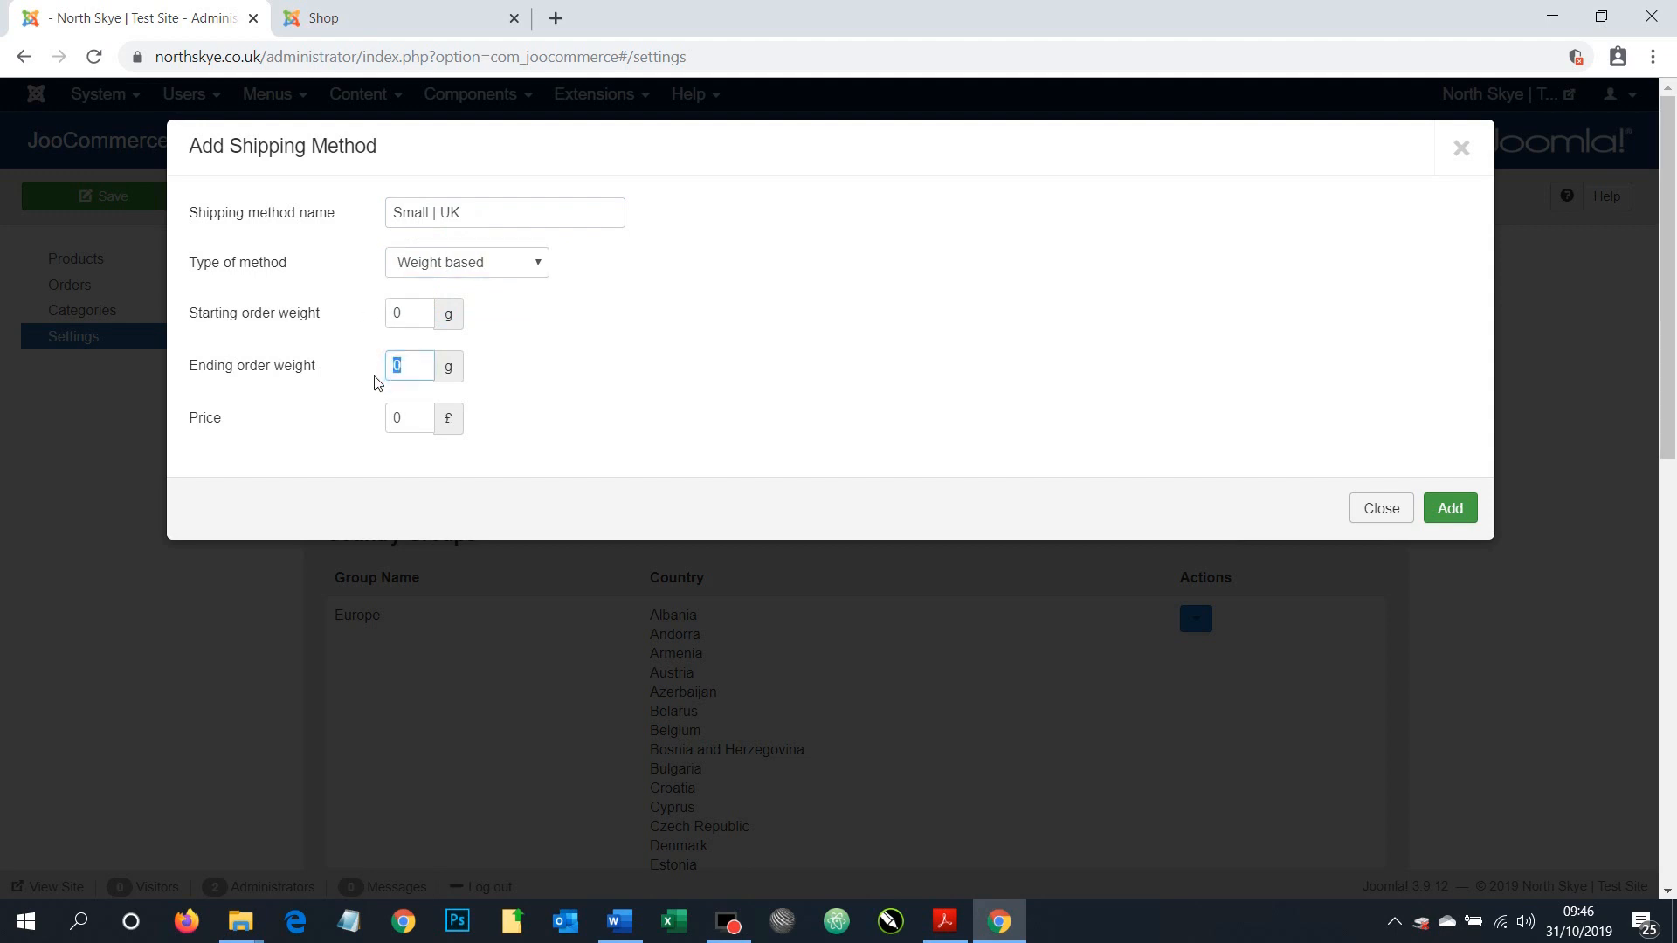
{"action": "type", "text": "499"}
{"action": "double_click", "coordinate": [406, 418]}
{"action": "type", "text": "2.5"}
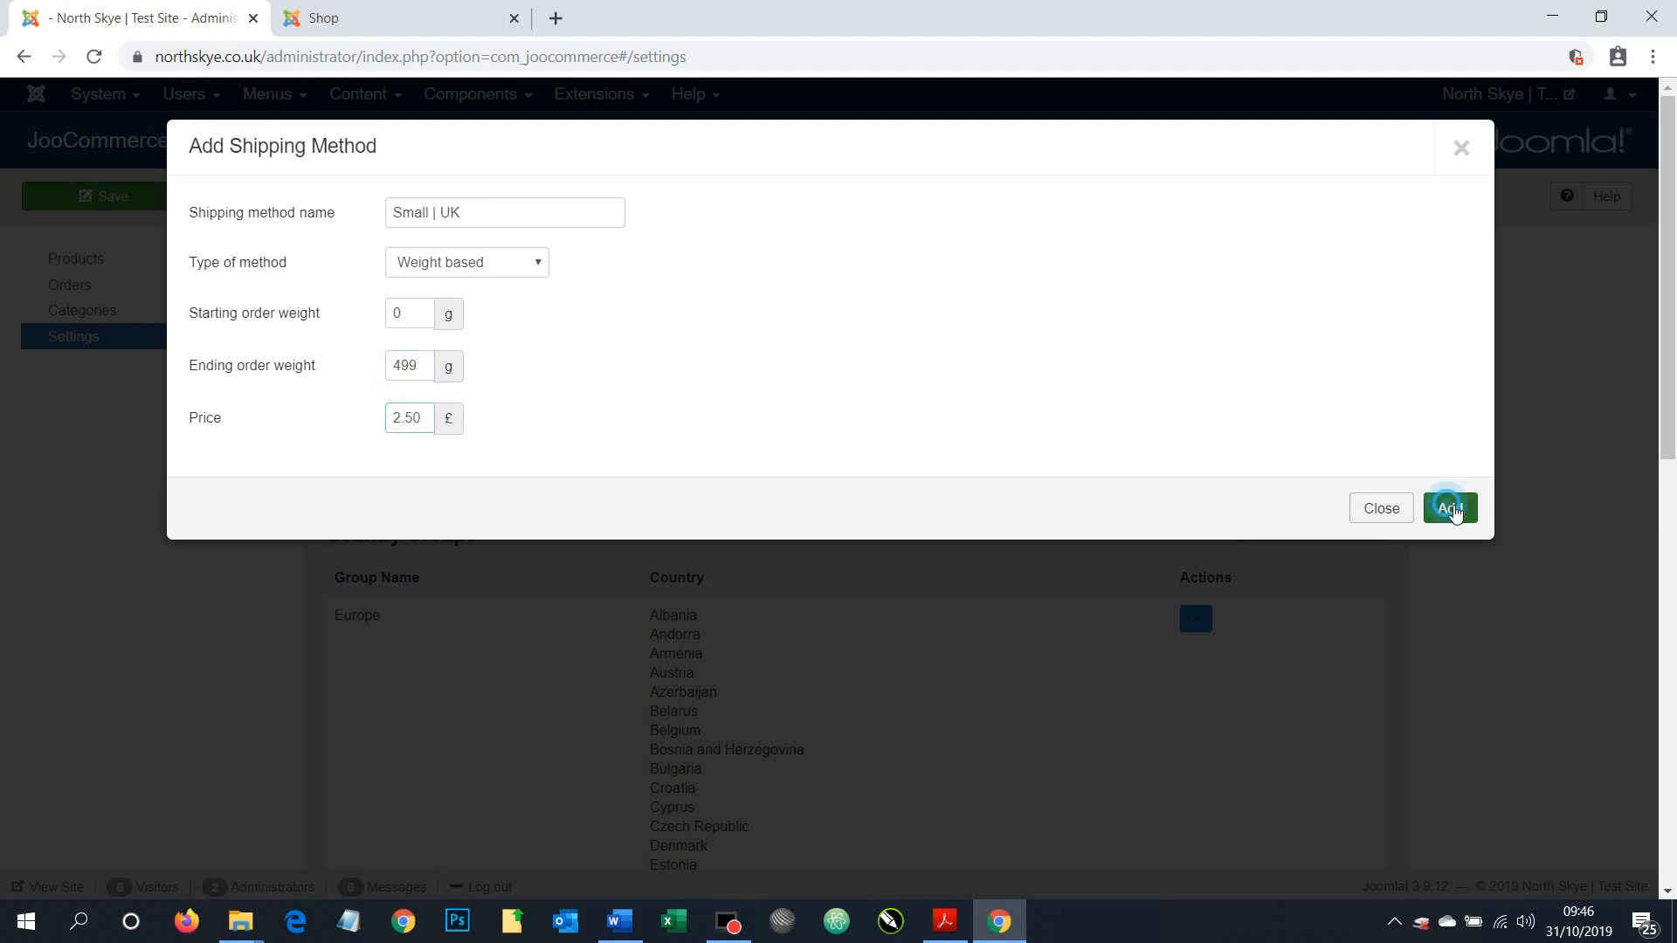
{"action": "left_click", "coordinate": [1448, 508]}
{"action": "left_click", "coordinate": [129, 193]}
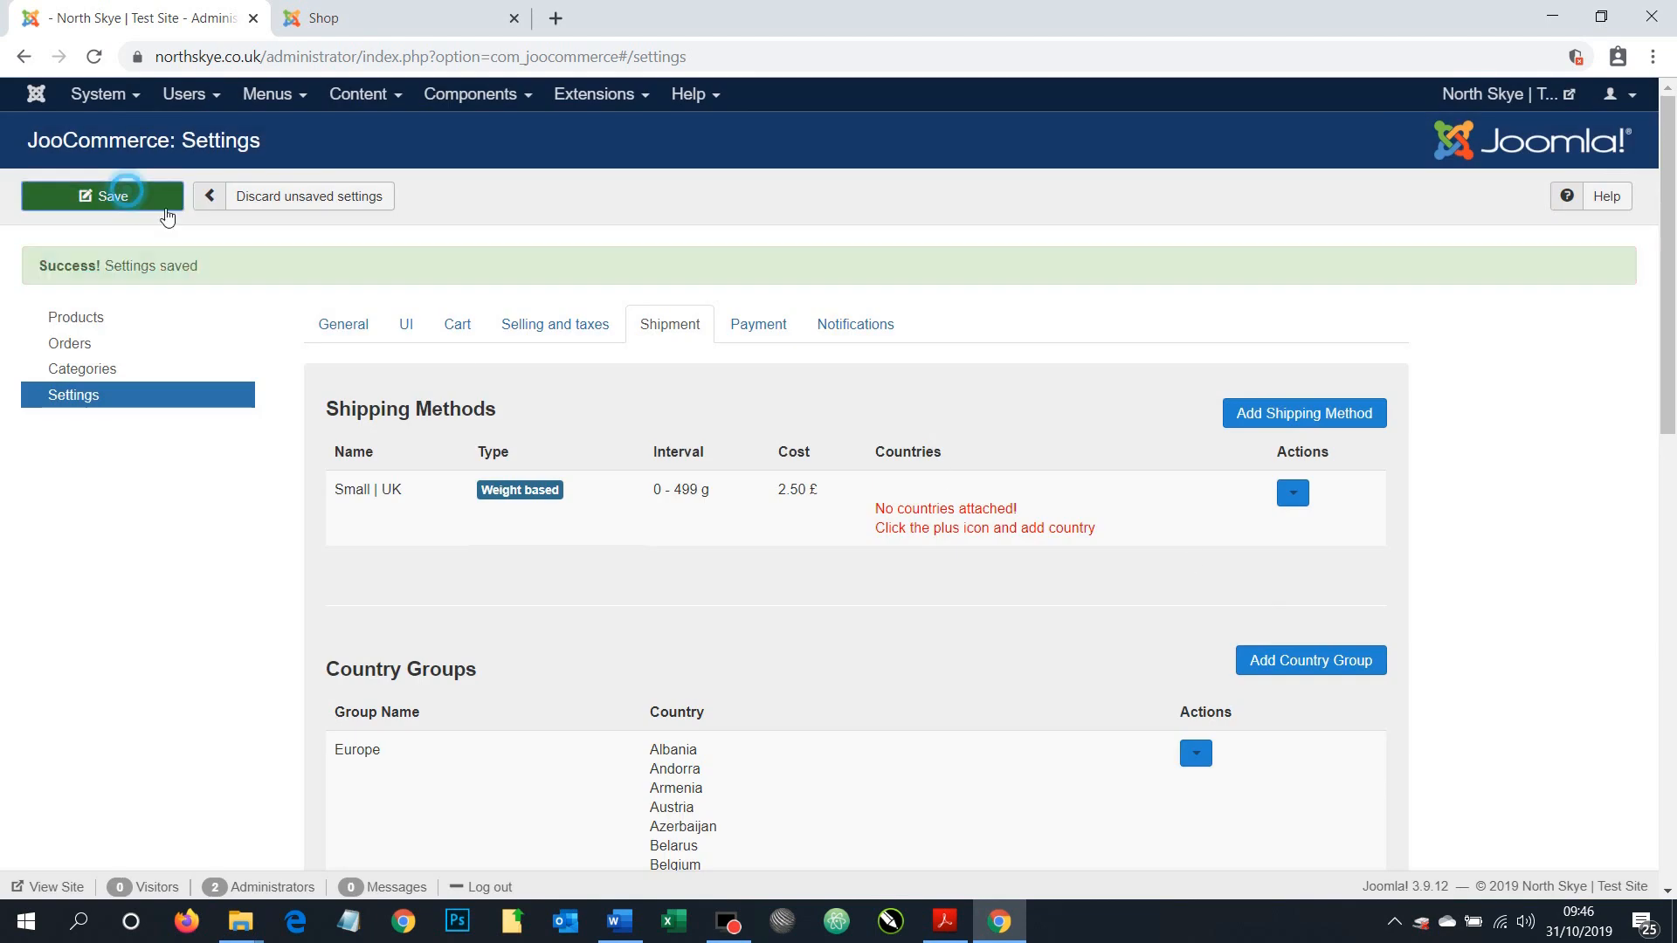
Check the UK rates in Shipping Costs.pdf in Acrobat Reader, and attach United Kingdom to the Small | UK shipping method, saving the settings
{"action": "left_click", "coordinate": [944, 921]}
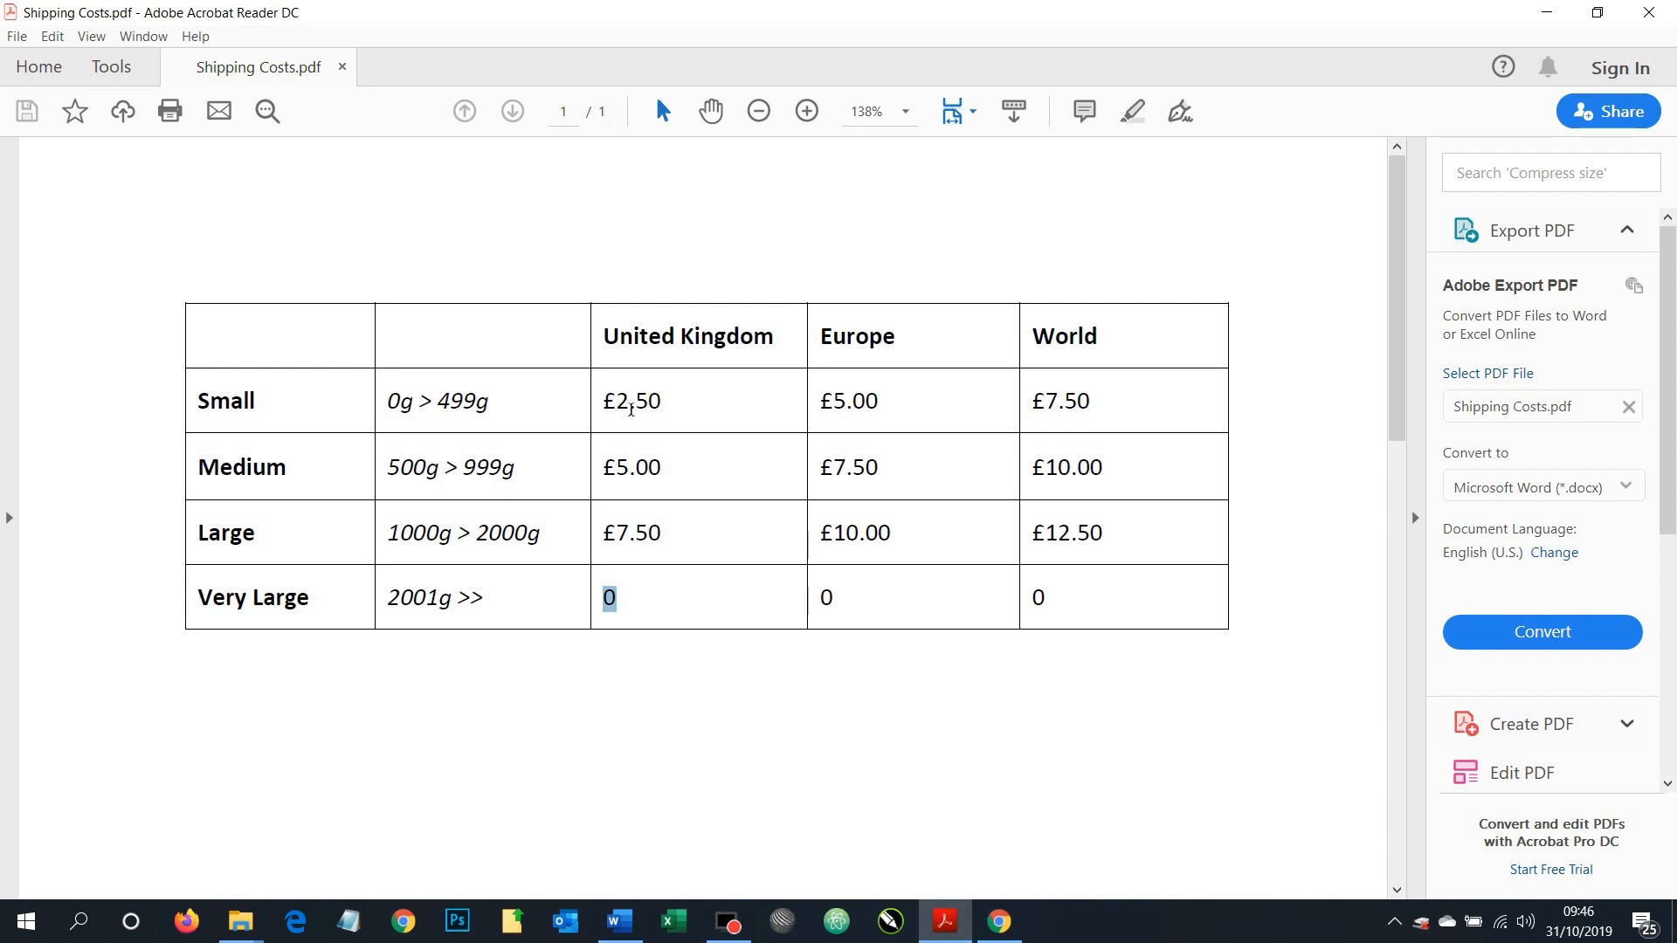
{"action": "left_click", "coordinate": [1547, 12]}
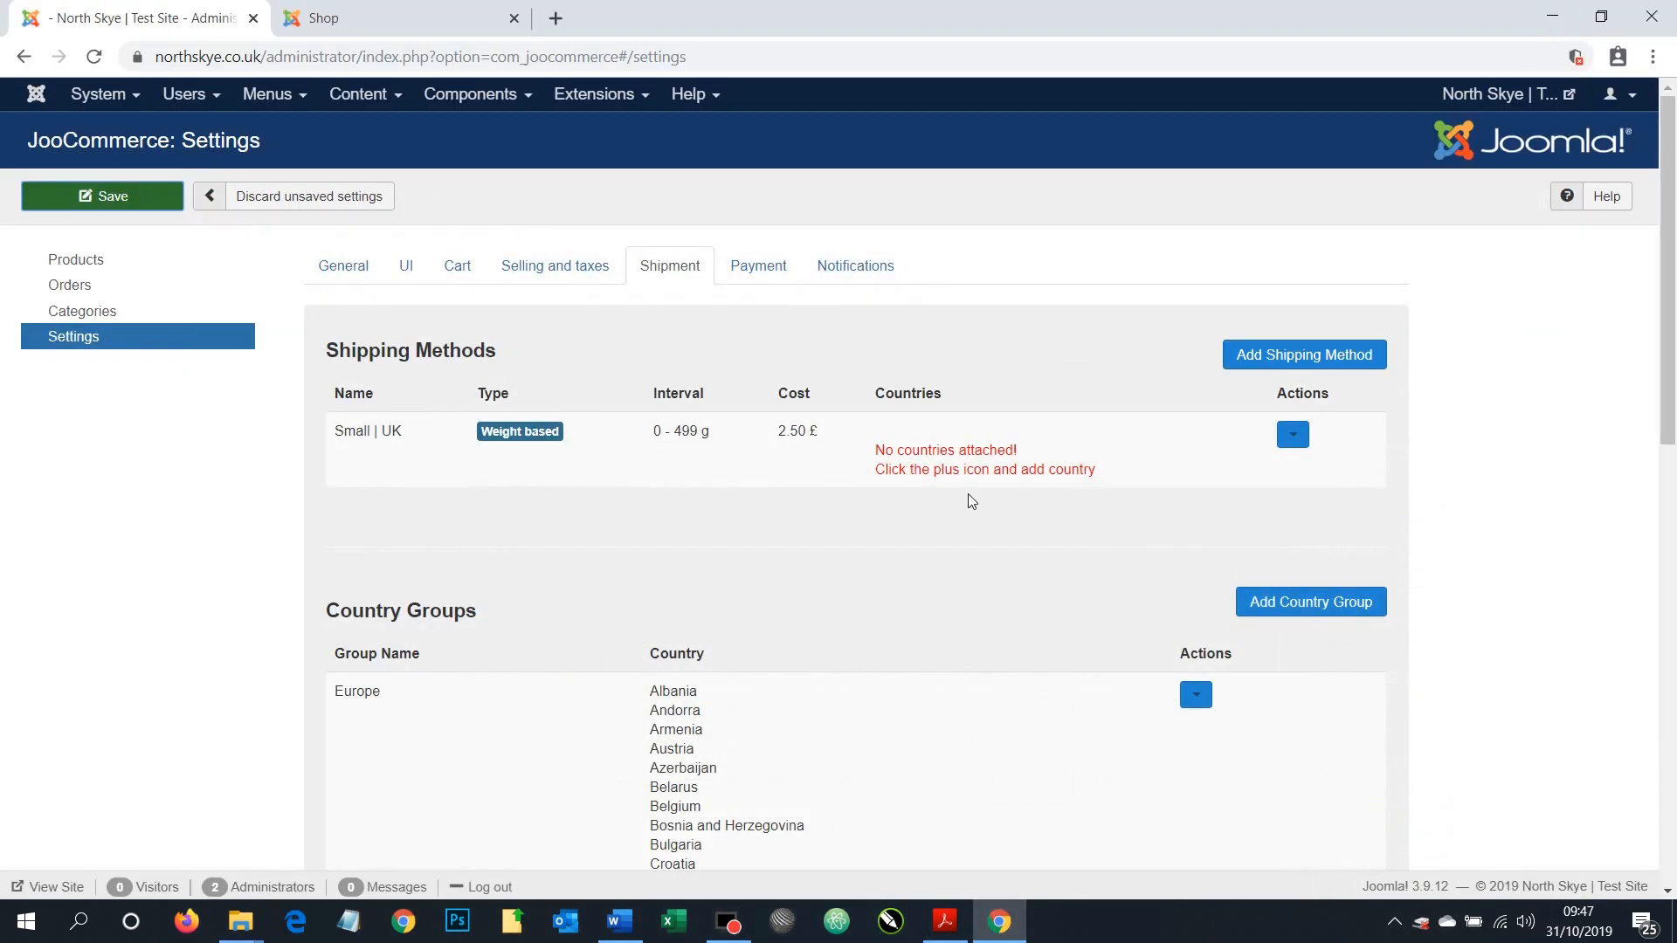
{"action": "left_click", "coordinate": [1293, 434]}
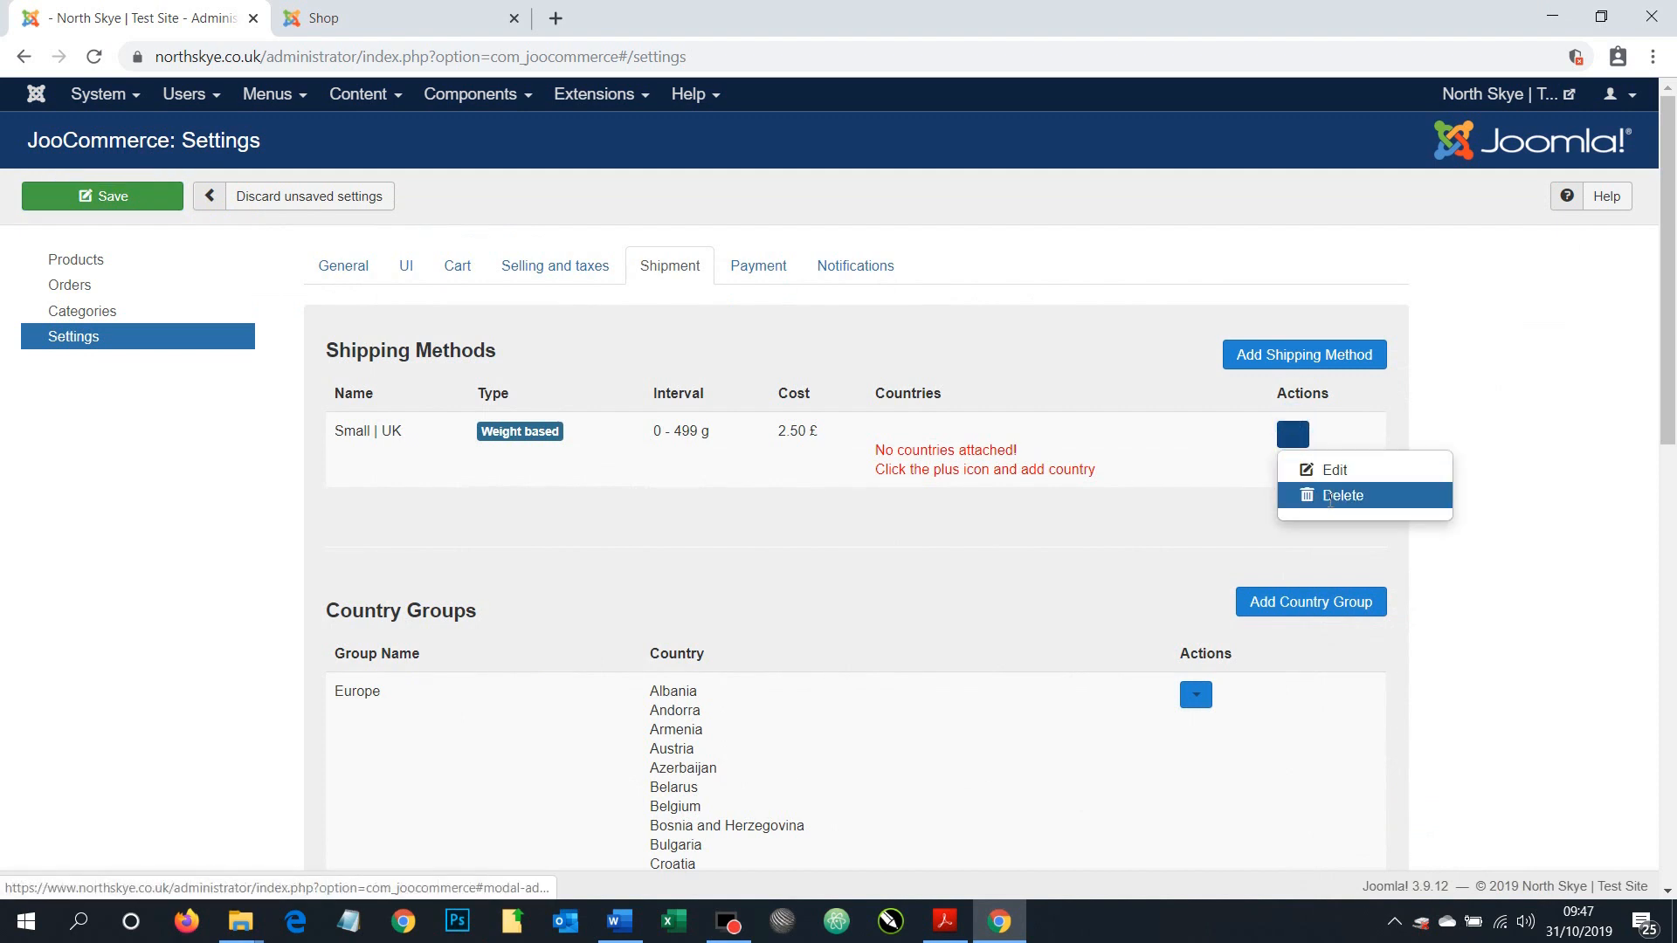
{"action": "left_click", "coordinate": [1332, 474]}
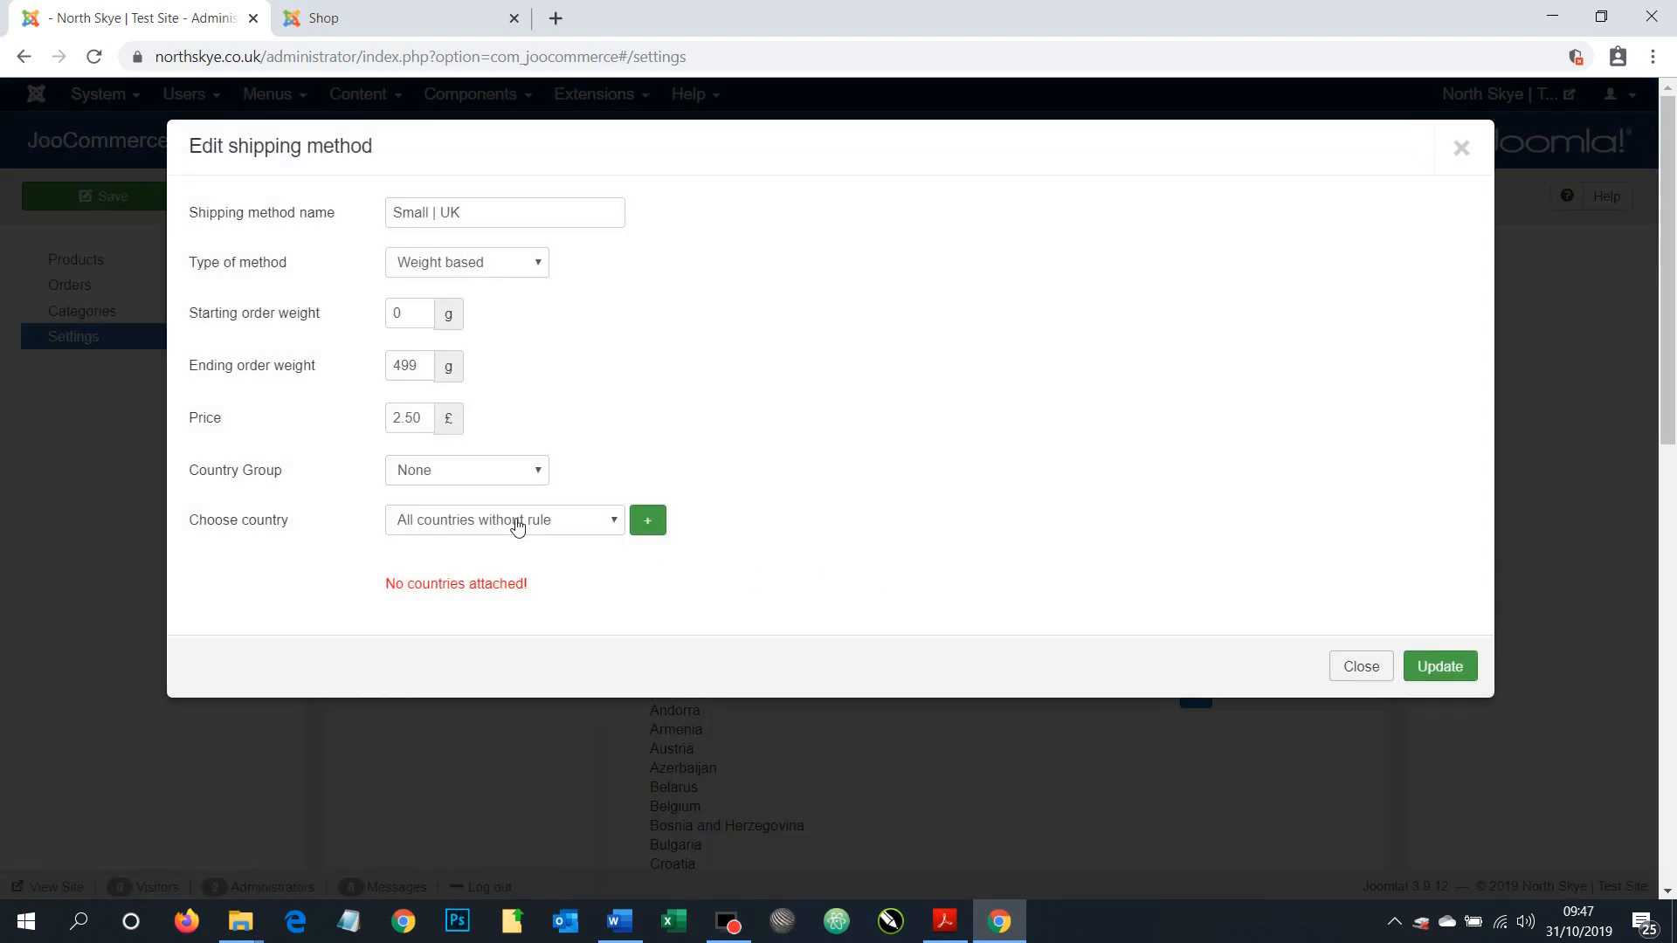
{"action": "left_click", "coordinate": [516, 521]}
{"action": "type", "text": "un"}
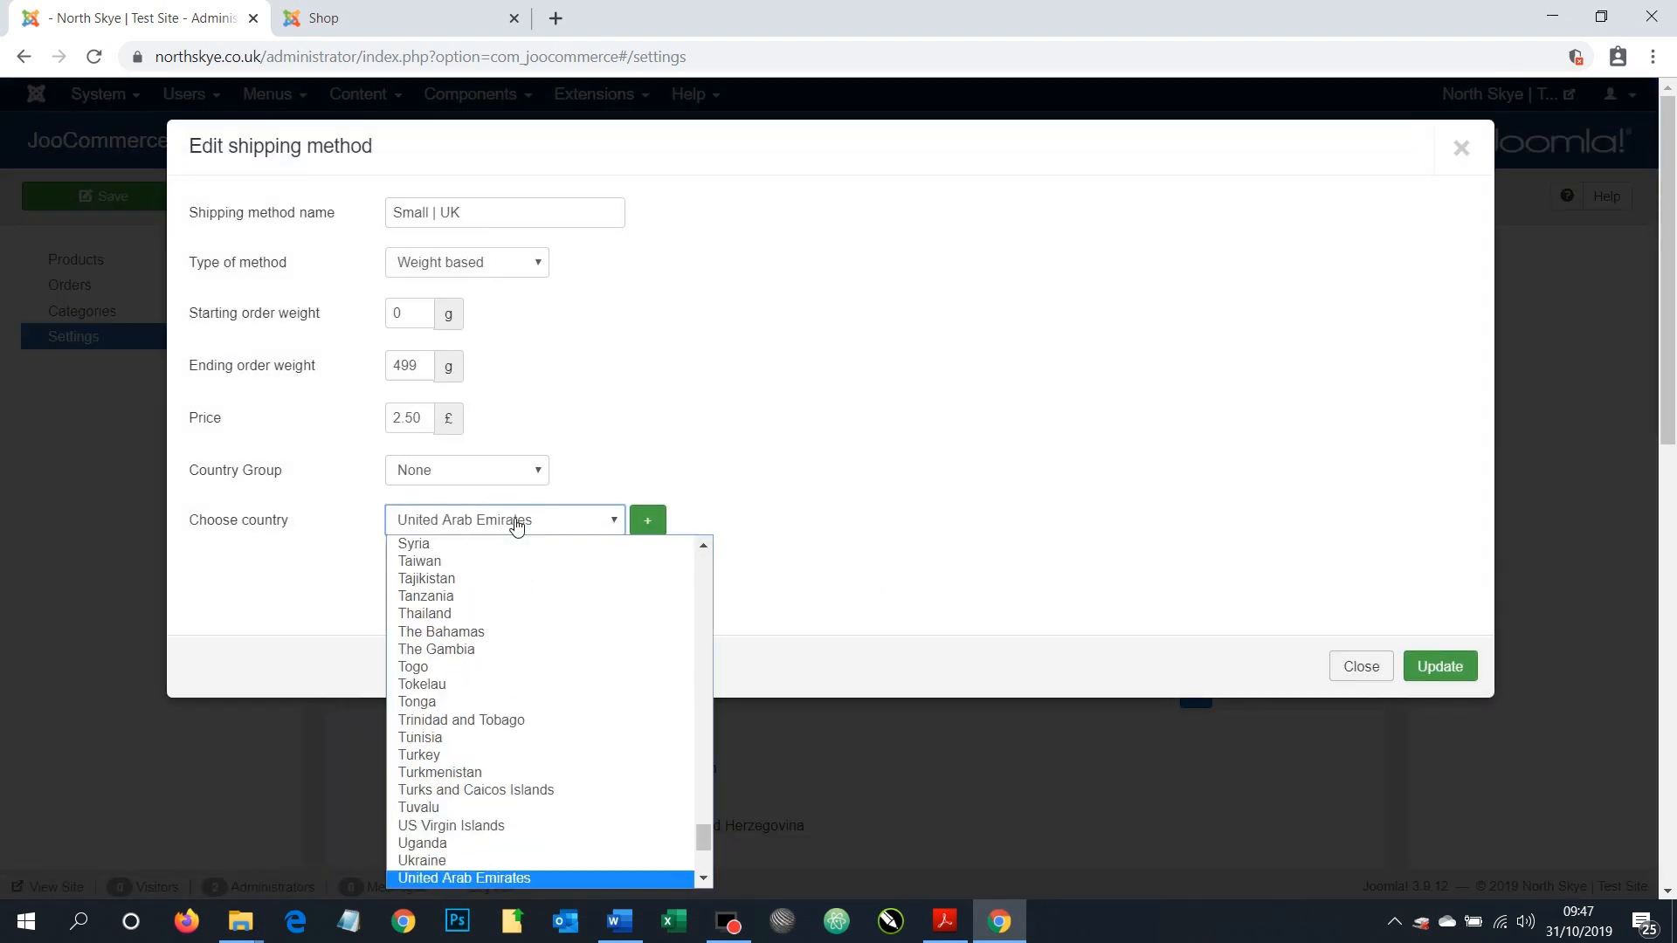
{"action": "scroll", "coordinate": [505, 625], "scroll_direction": "down", "scroll_amount": 3}
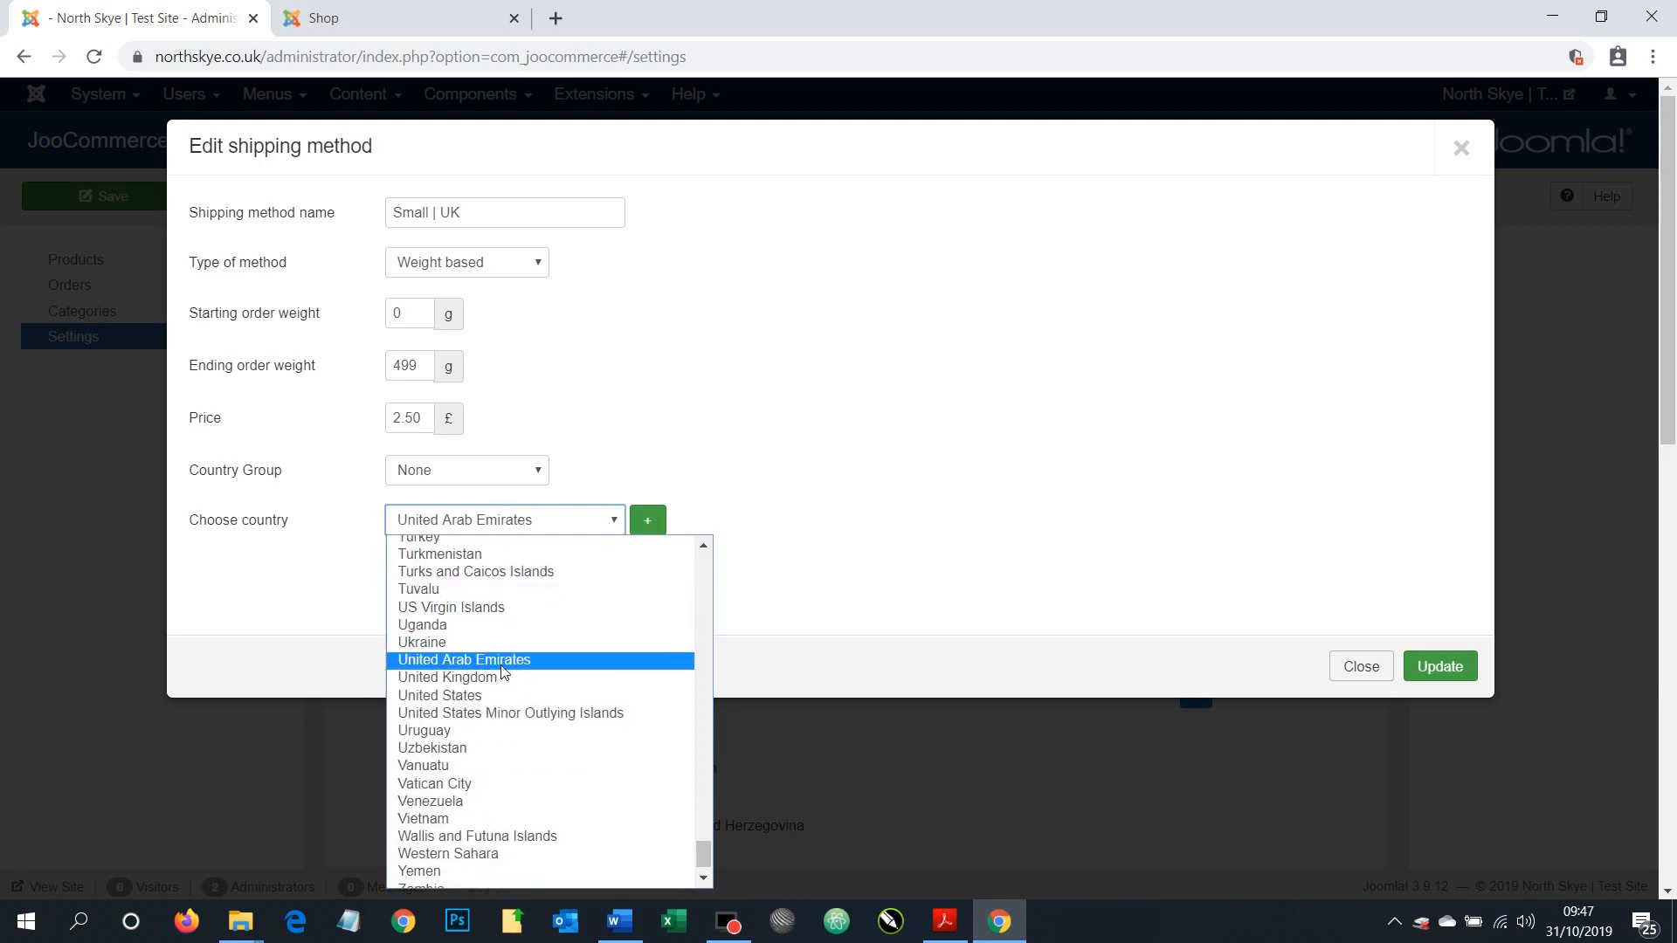
{"action": "left_click", "coordinate": [498, 678]}
{"action": "left_click", "coordinate": [647, 520]}
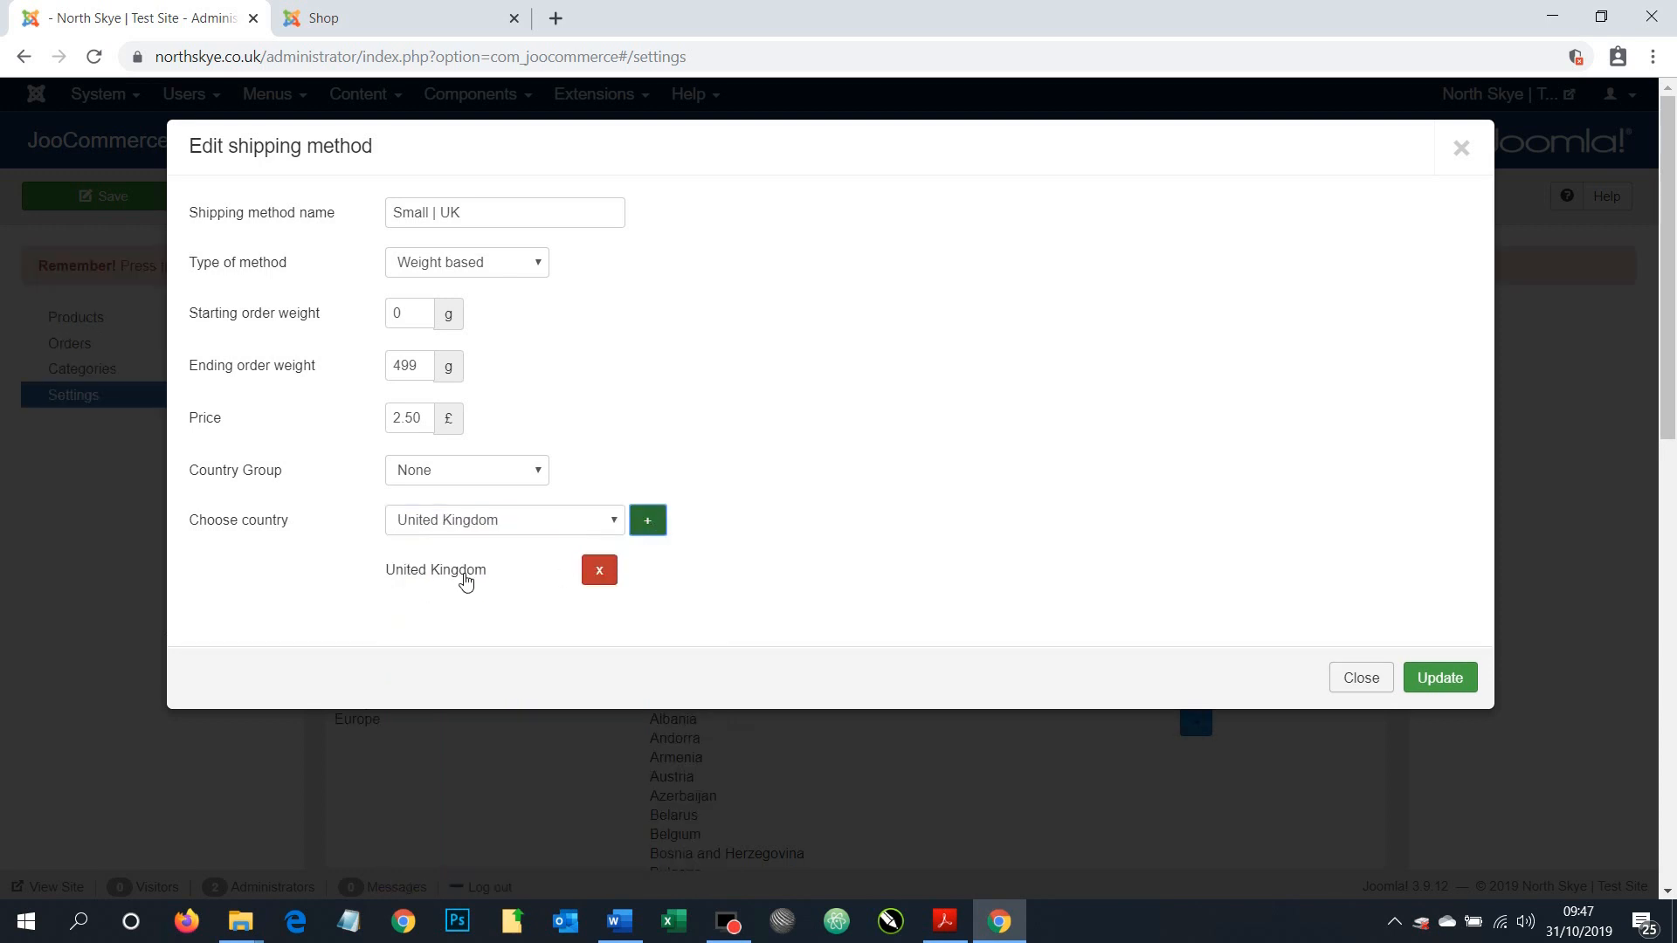
{"action": "left_click", "coordinate": [1456, 679]}
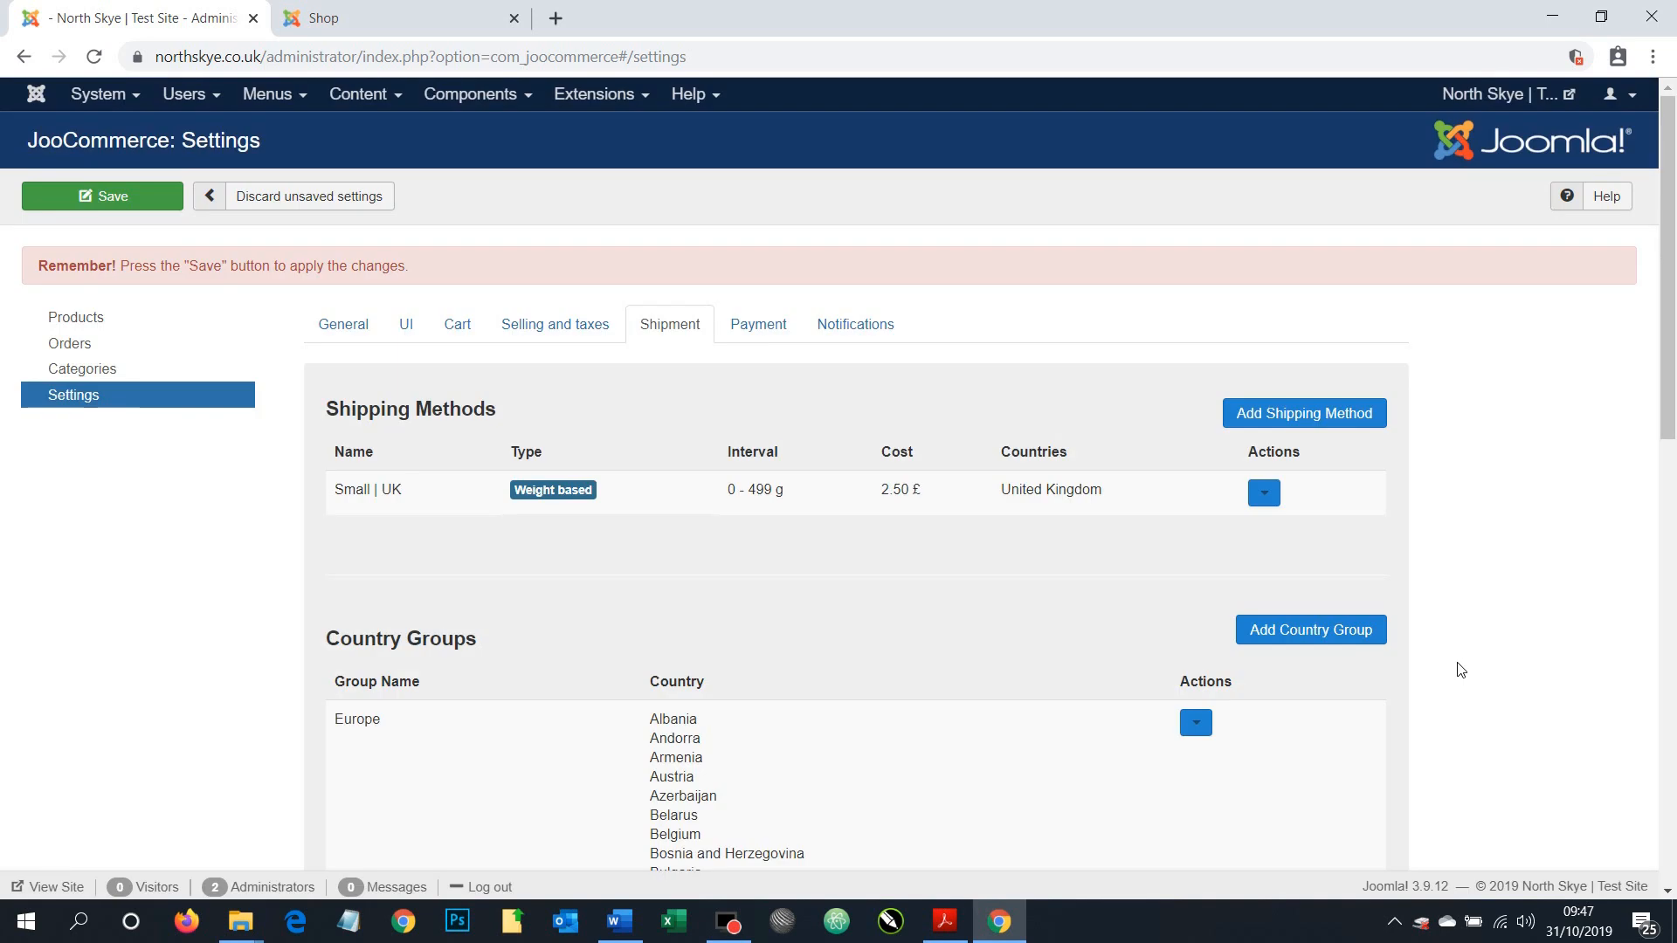
{"action": "left_click", "coordinate": [149, 195]}
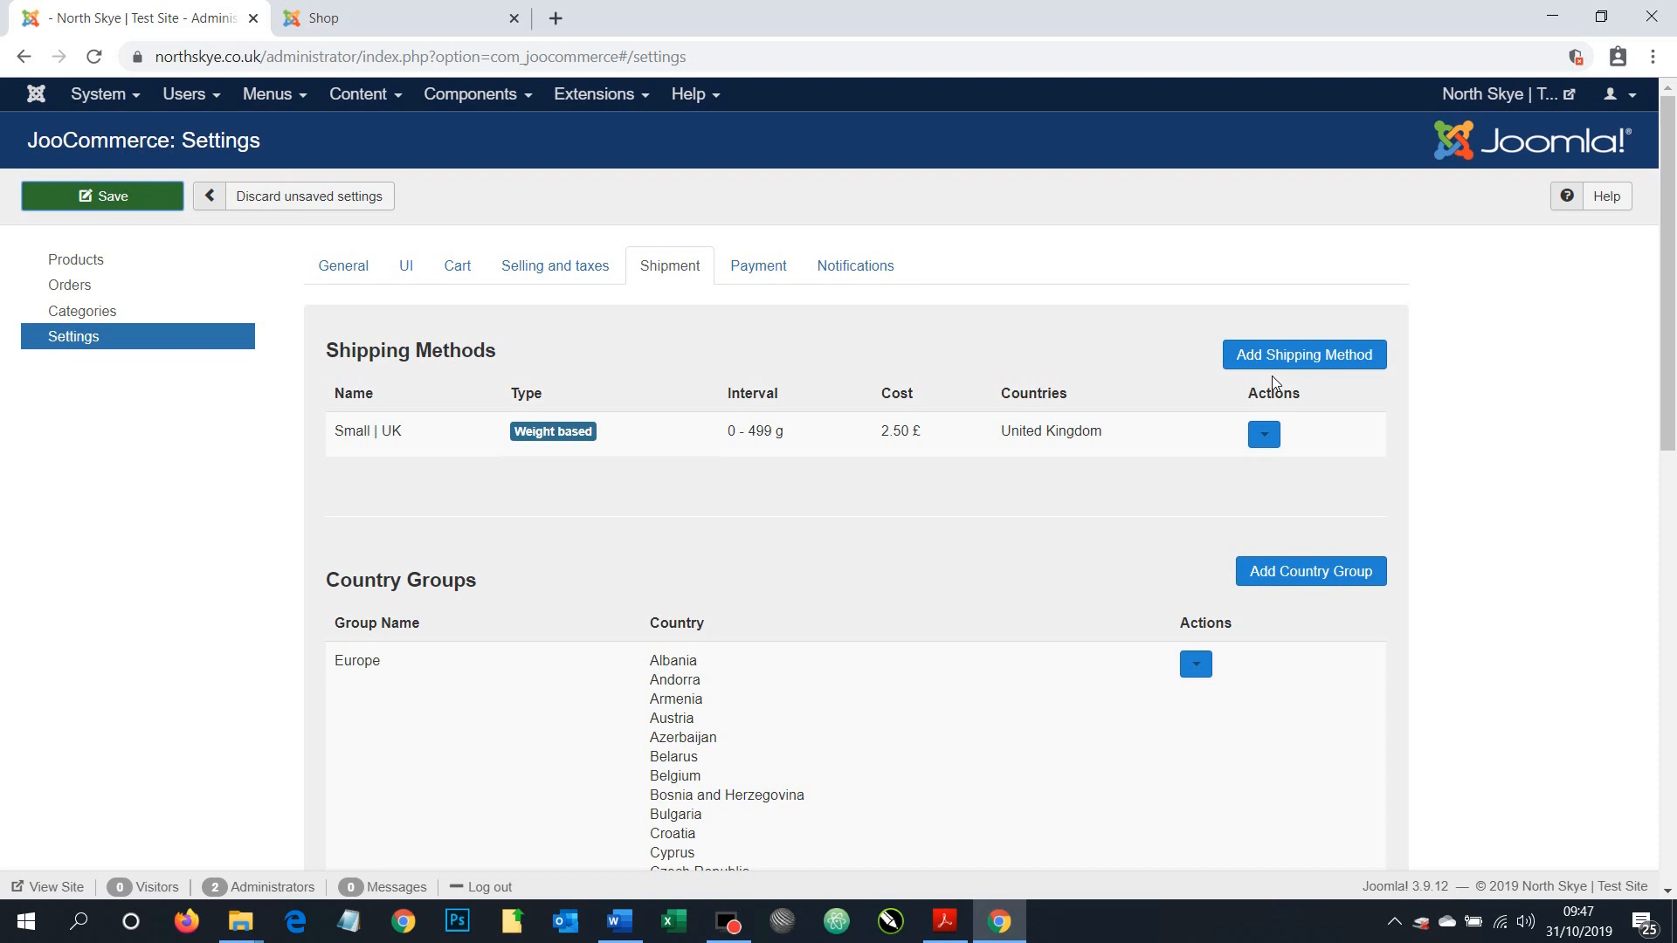
Check the Europe column in Shipping Costs.pdf in Acrobat Reader, and reload the JooCommerce settings page in Chrome
{"action": "left_click", "coordinate": [943, 922]}
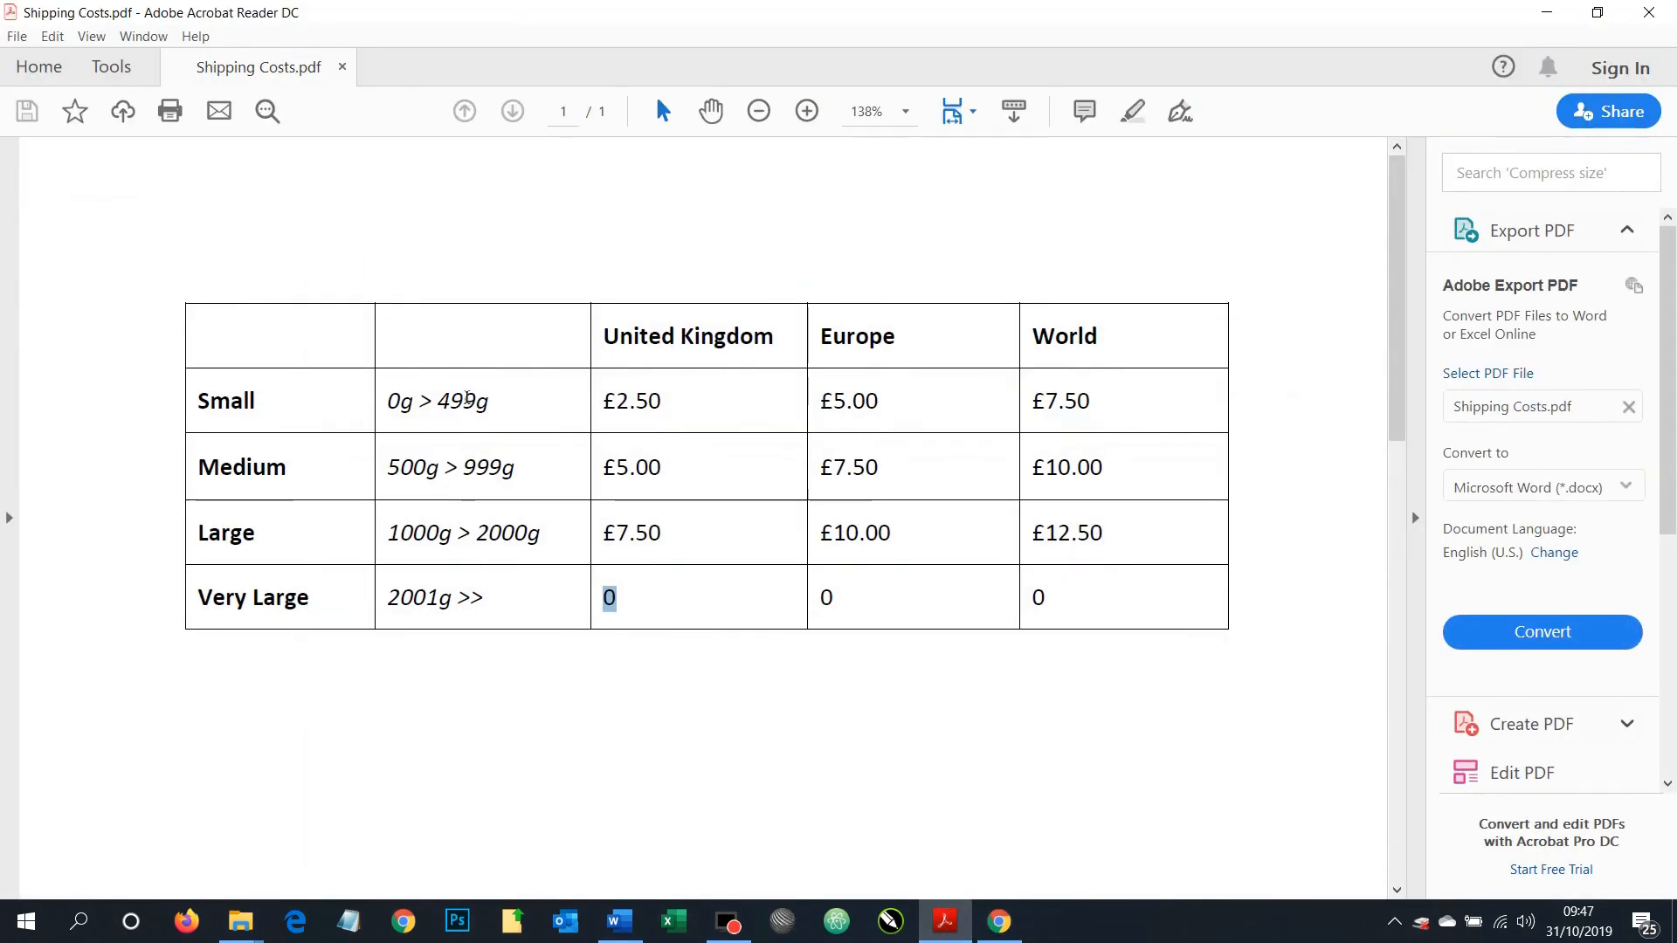
{"action": "left_click", "coordinate": [908, 339]}
{"action": "left_click_drag", "start_coordinate": [822, 337], "coordinate": [892, 341]}
{"action": "key", "text": "alt+Tab"}
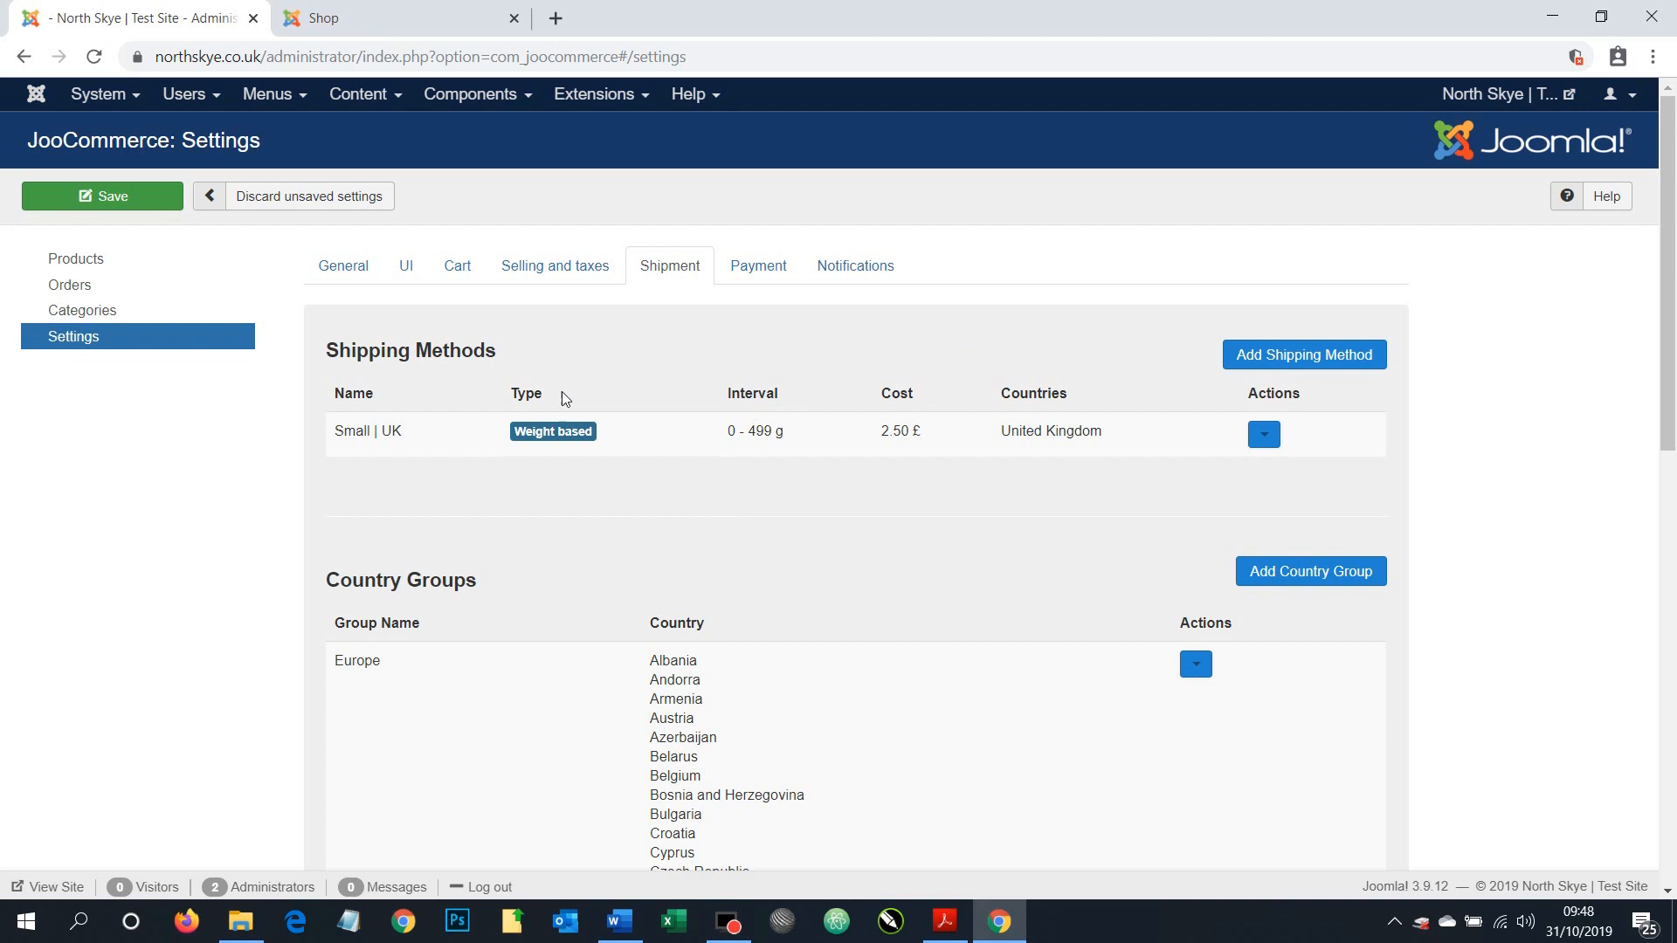
{"action": "left_click", "coordinate": [95, 60]}
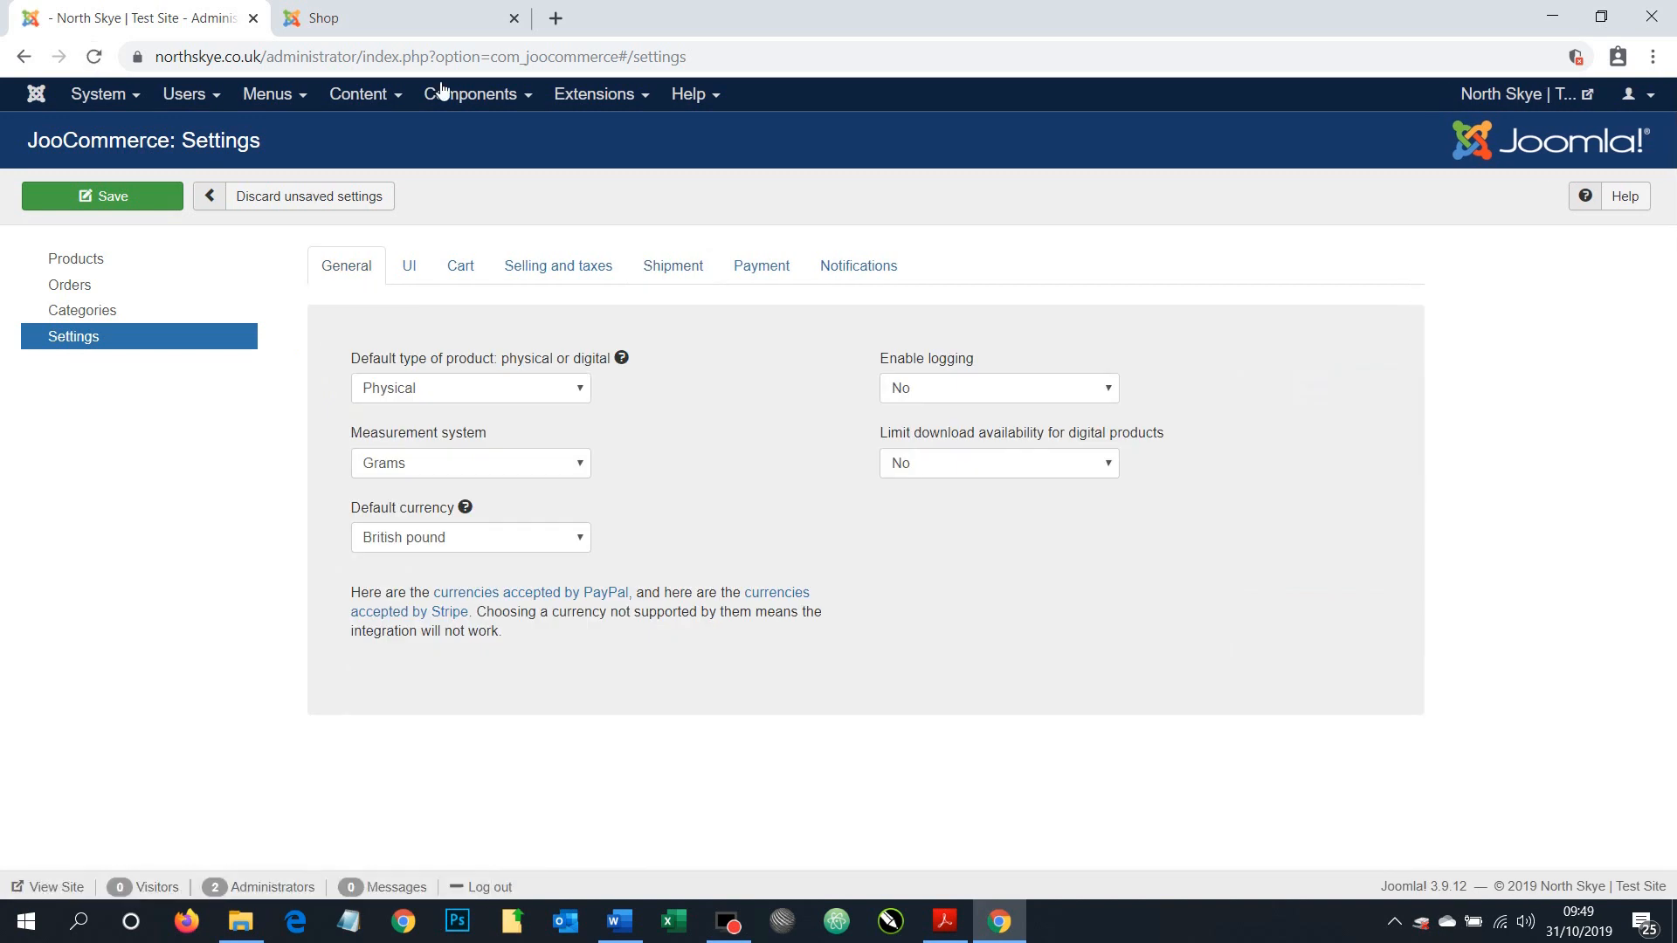
Start a new weight-based shipping method named "Small | Europe", copying "Europe" from Shipping Costs.pdf in Acrobat Reader
{"action": "left_click", "coordinate": [672, 269]}
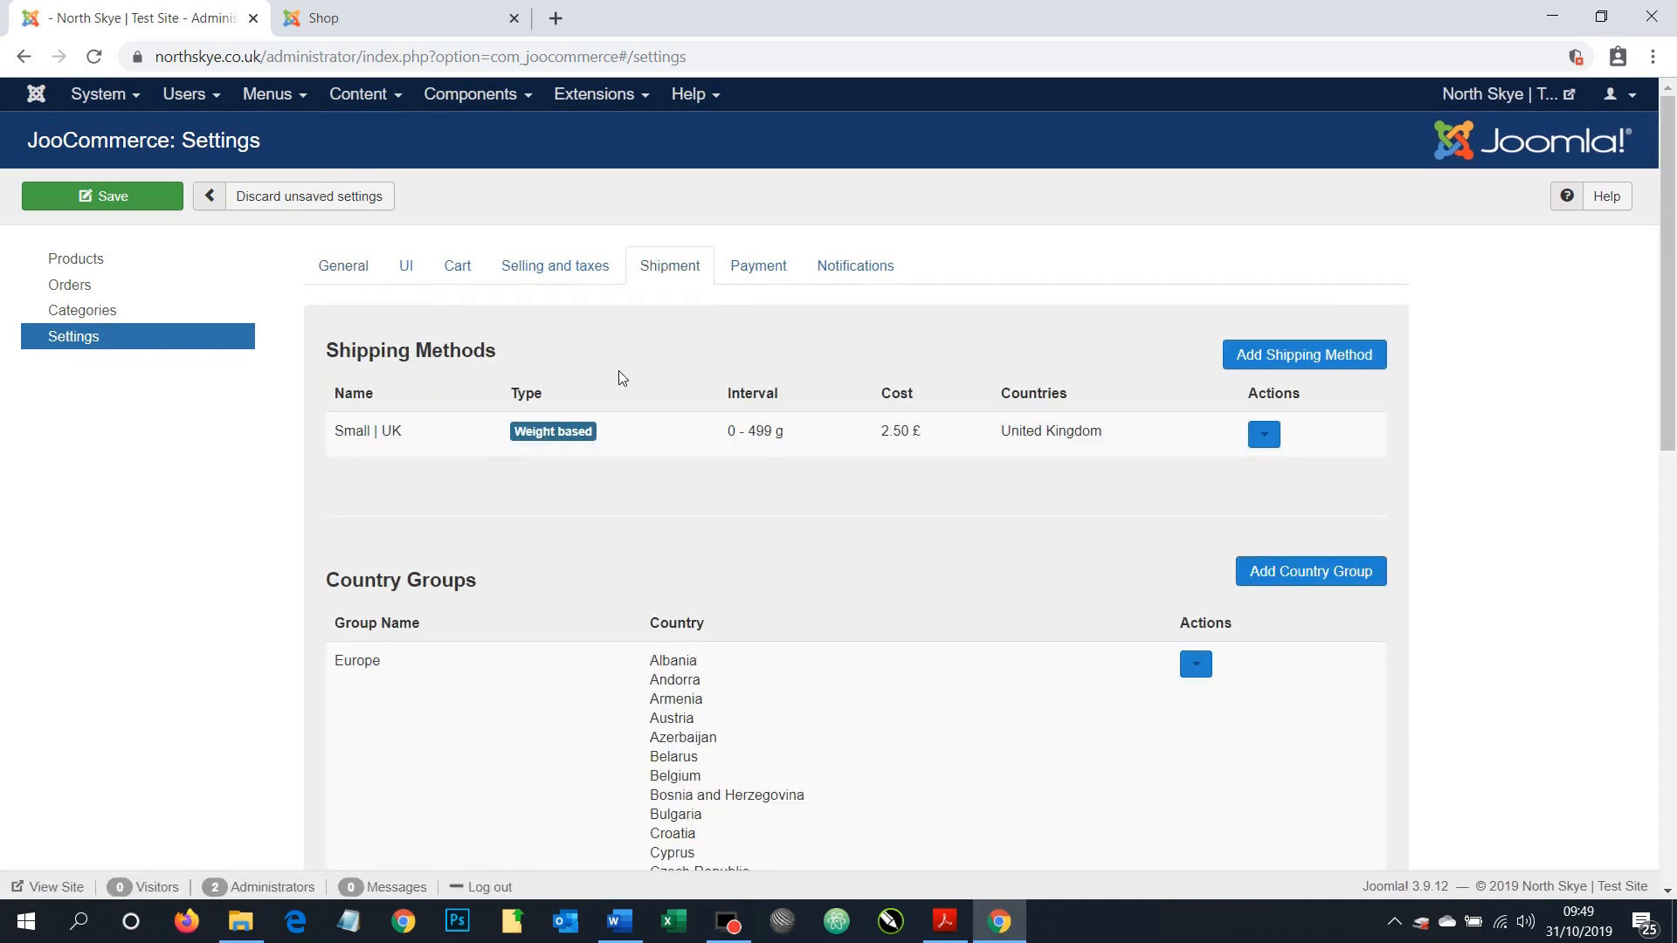
{"action": "left_click", "coordinate": [1349, 360]}
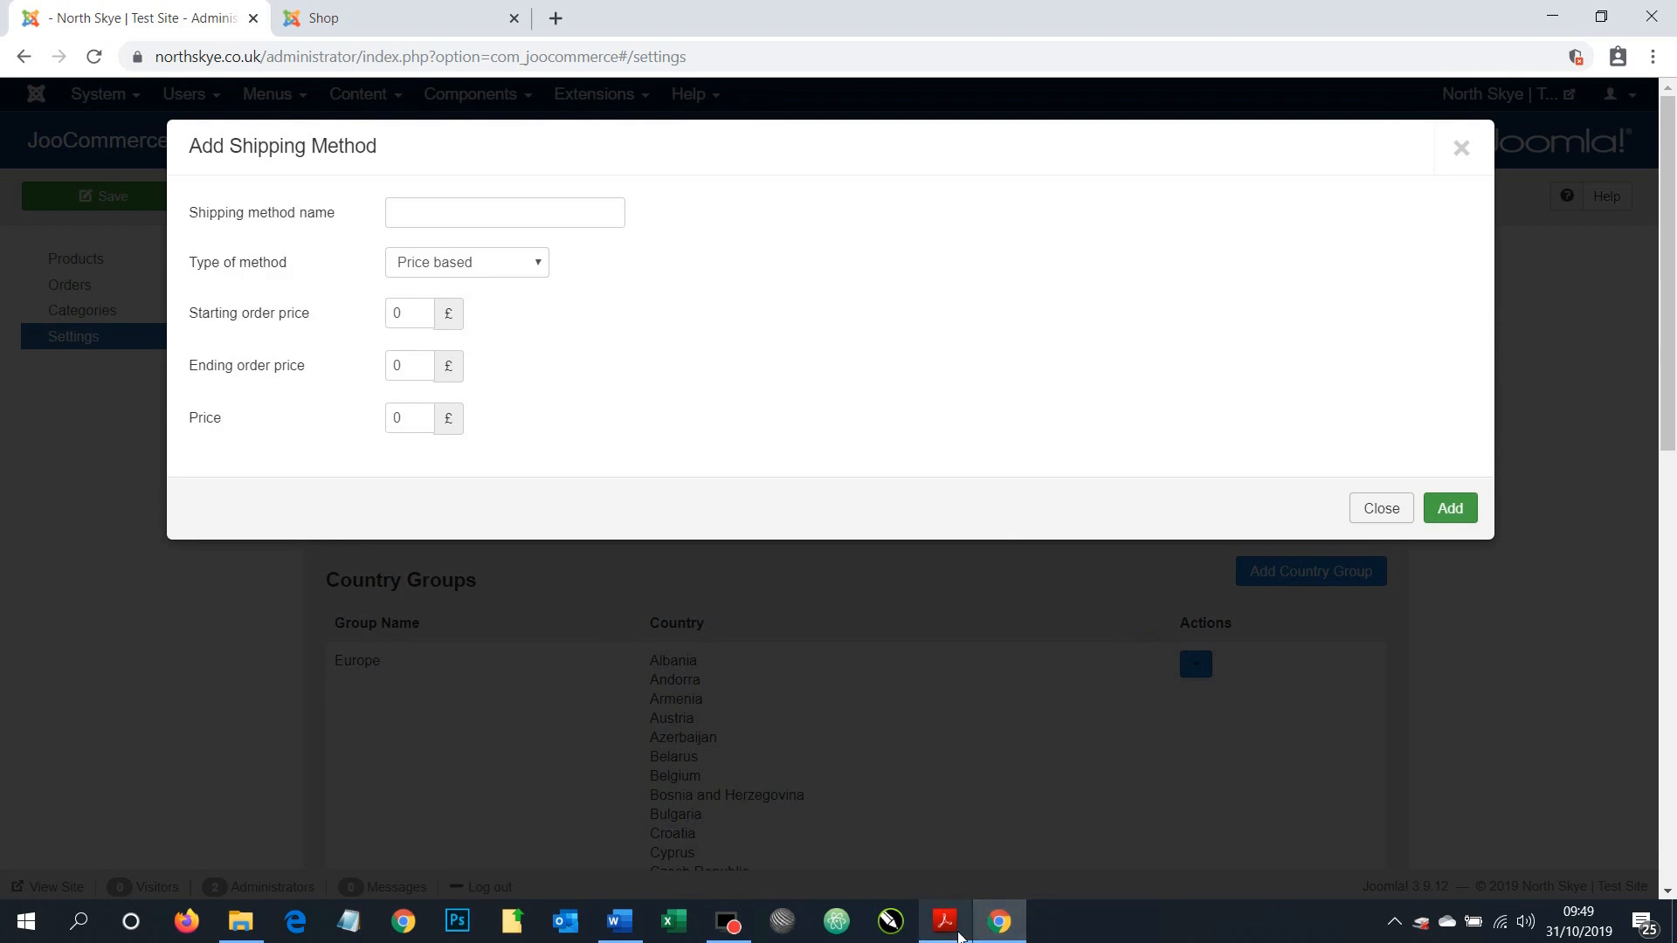
{"action": "left_click", "coordinate": [944, 922]}
{"action": "right_click", "coordinate": [882, 345]}
{"action": "left_click", "coordinate": [920, 364]}
{"action": "left_click", "coordinate": [1544, 16]}
{"action": "left_click", "coordinate": [476, 215]}
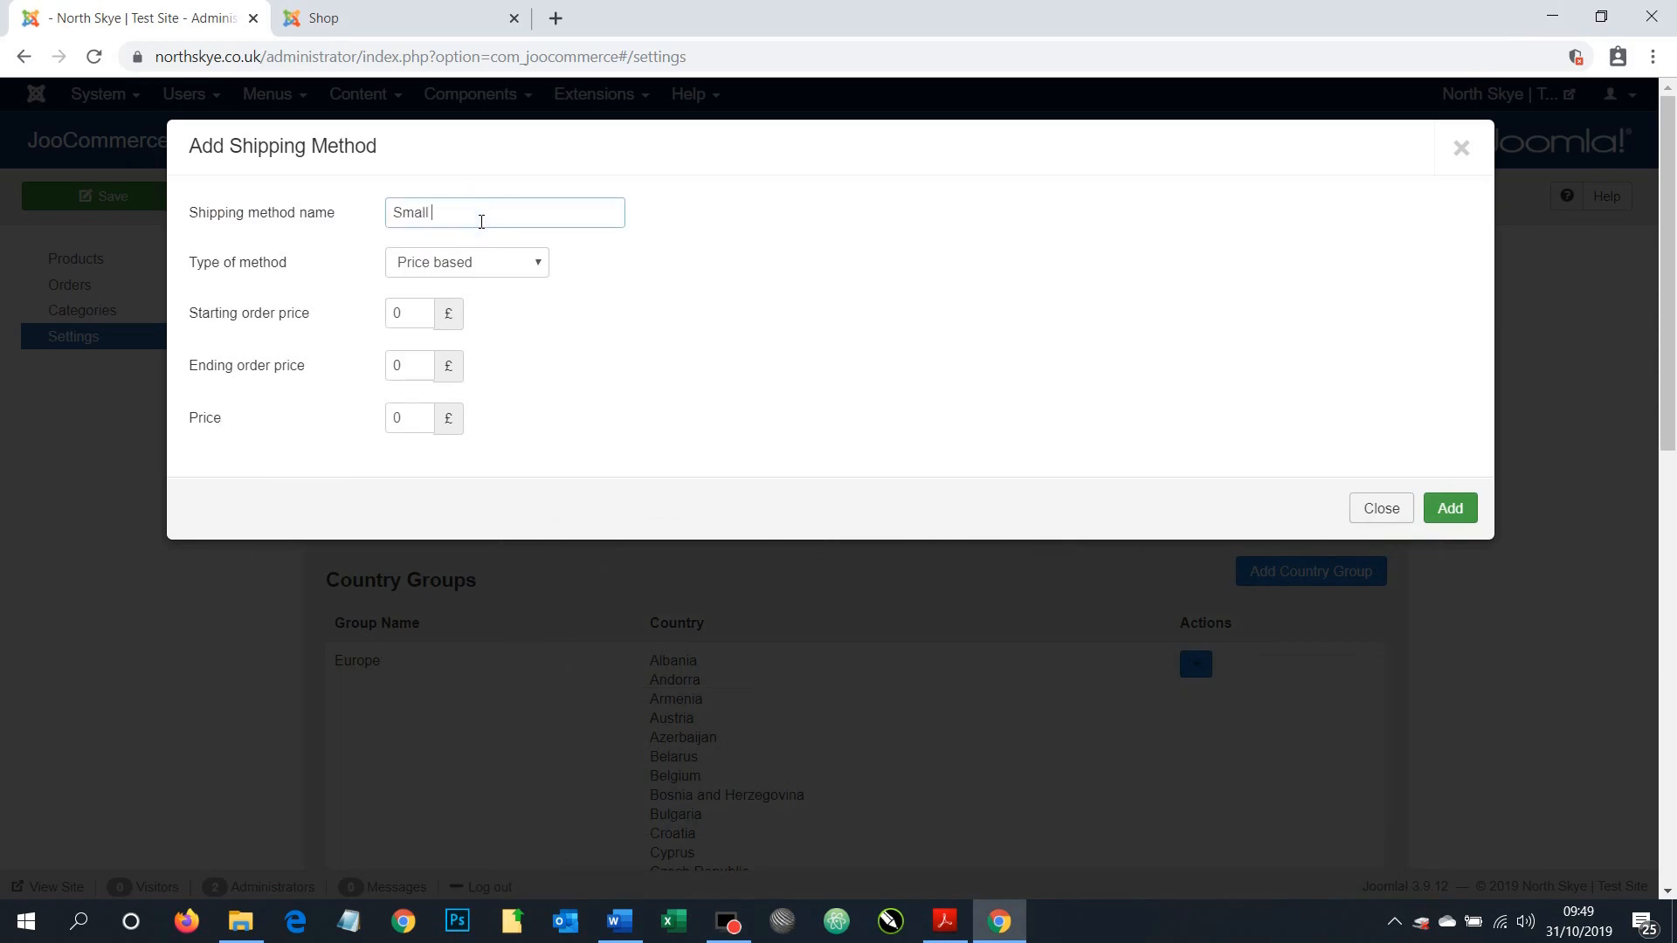
{"action": "key", "text": "ctrl+v"}
{"action": "left_click", "coordinate": [432, 264]}
{"action": "left_click", "coordinate": [440, 300]}
Set the Small | Europe method's ending order weight to 499 g and price to £5.00, and add it
{"action": "key", "text": "Tab"}
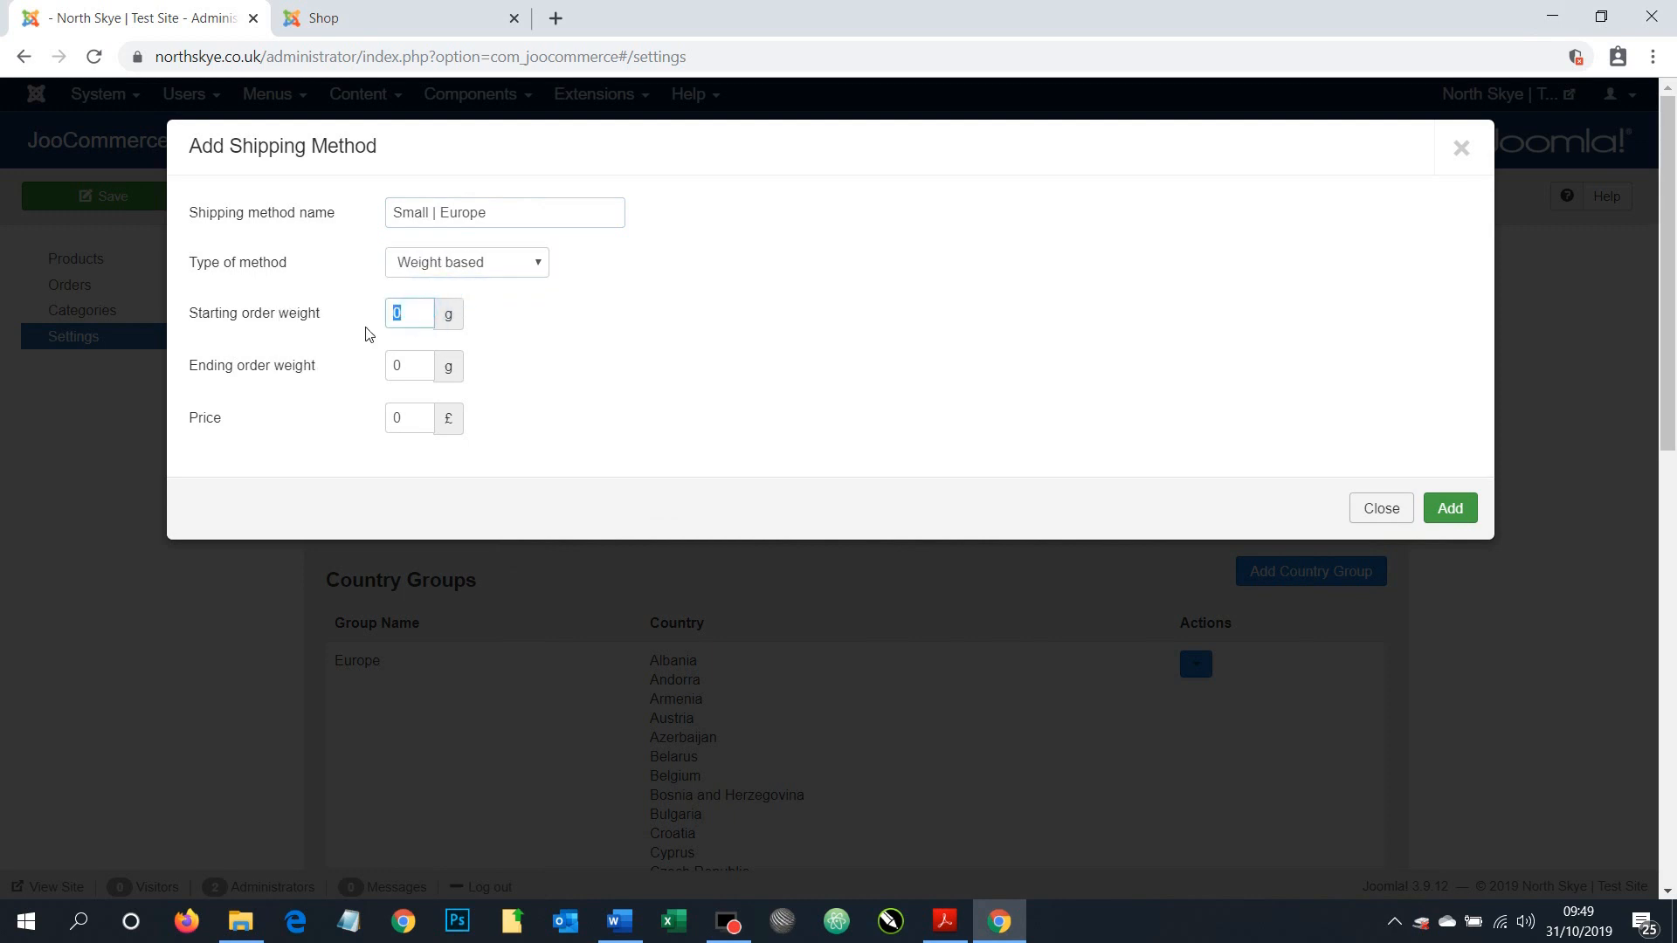
{"action": "key", "text": "Tab"}
{"action": "double_click", "coordinate": [405, 419]}
{"action": "left_click", "coordinate": [1449, 508]}
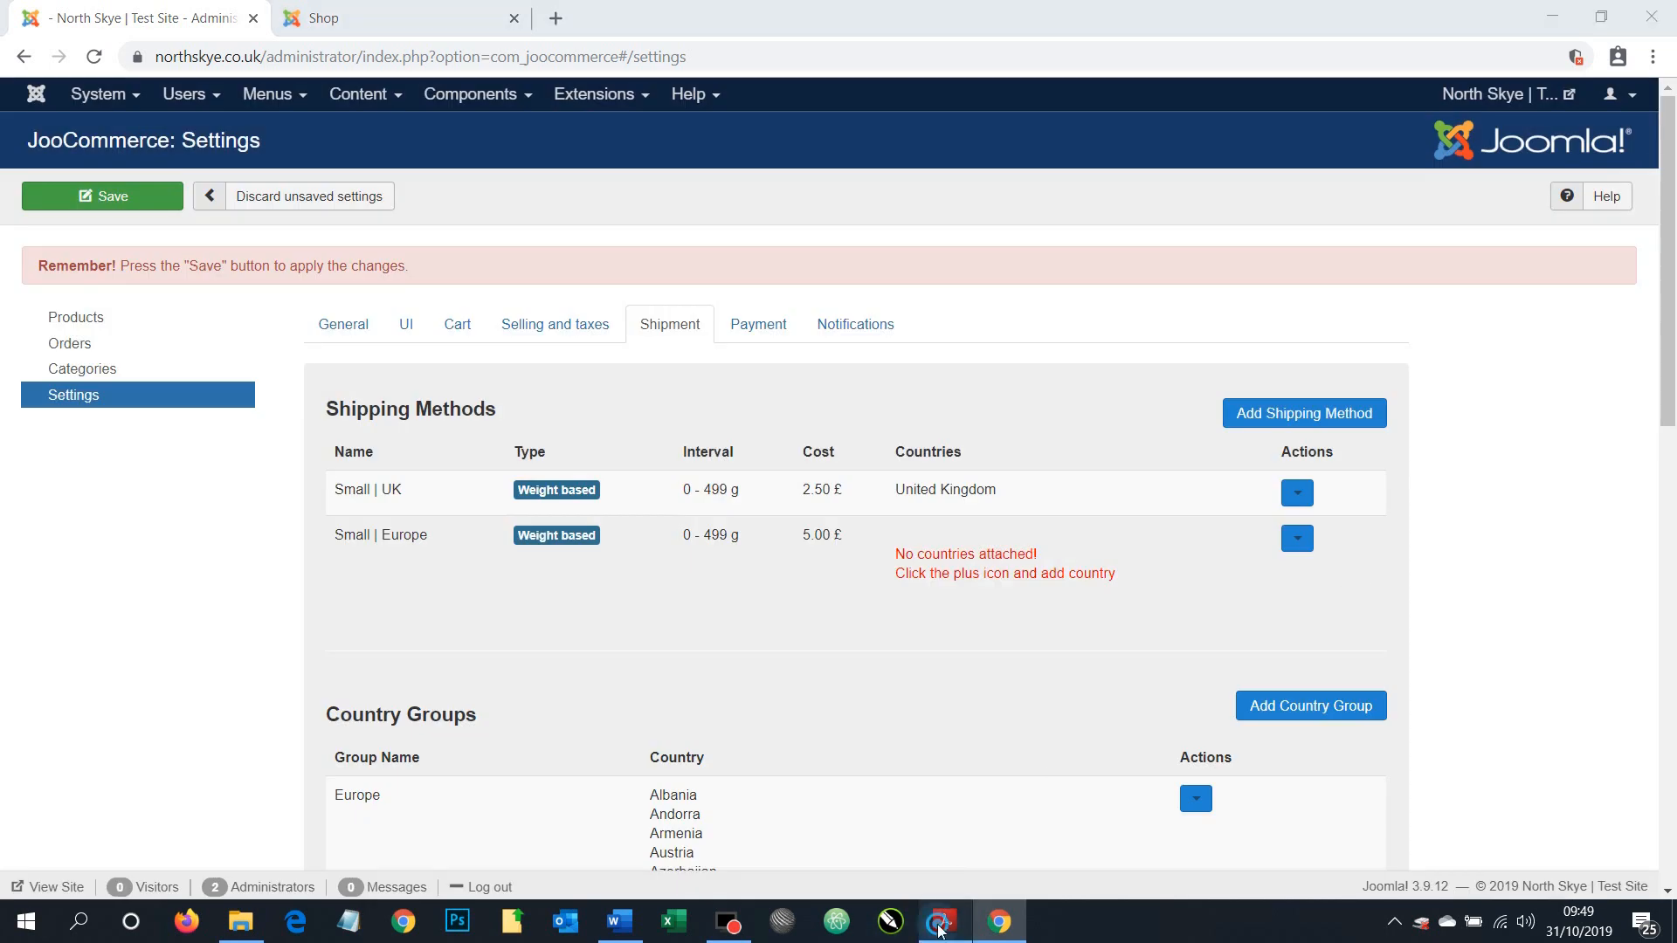
Check the Europe rates in Shipping Costs.pdf, and assign the Europe country group to the Small | Europe shipping method in JooCommerce
{"action": "left_click", "coordinate": [944, 921]}
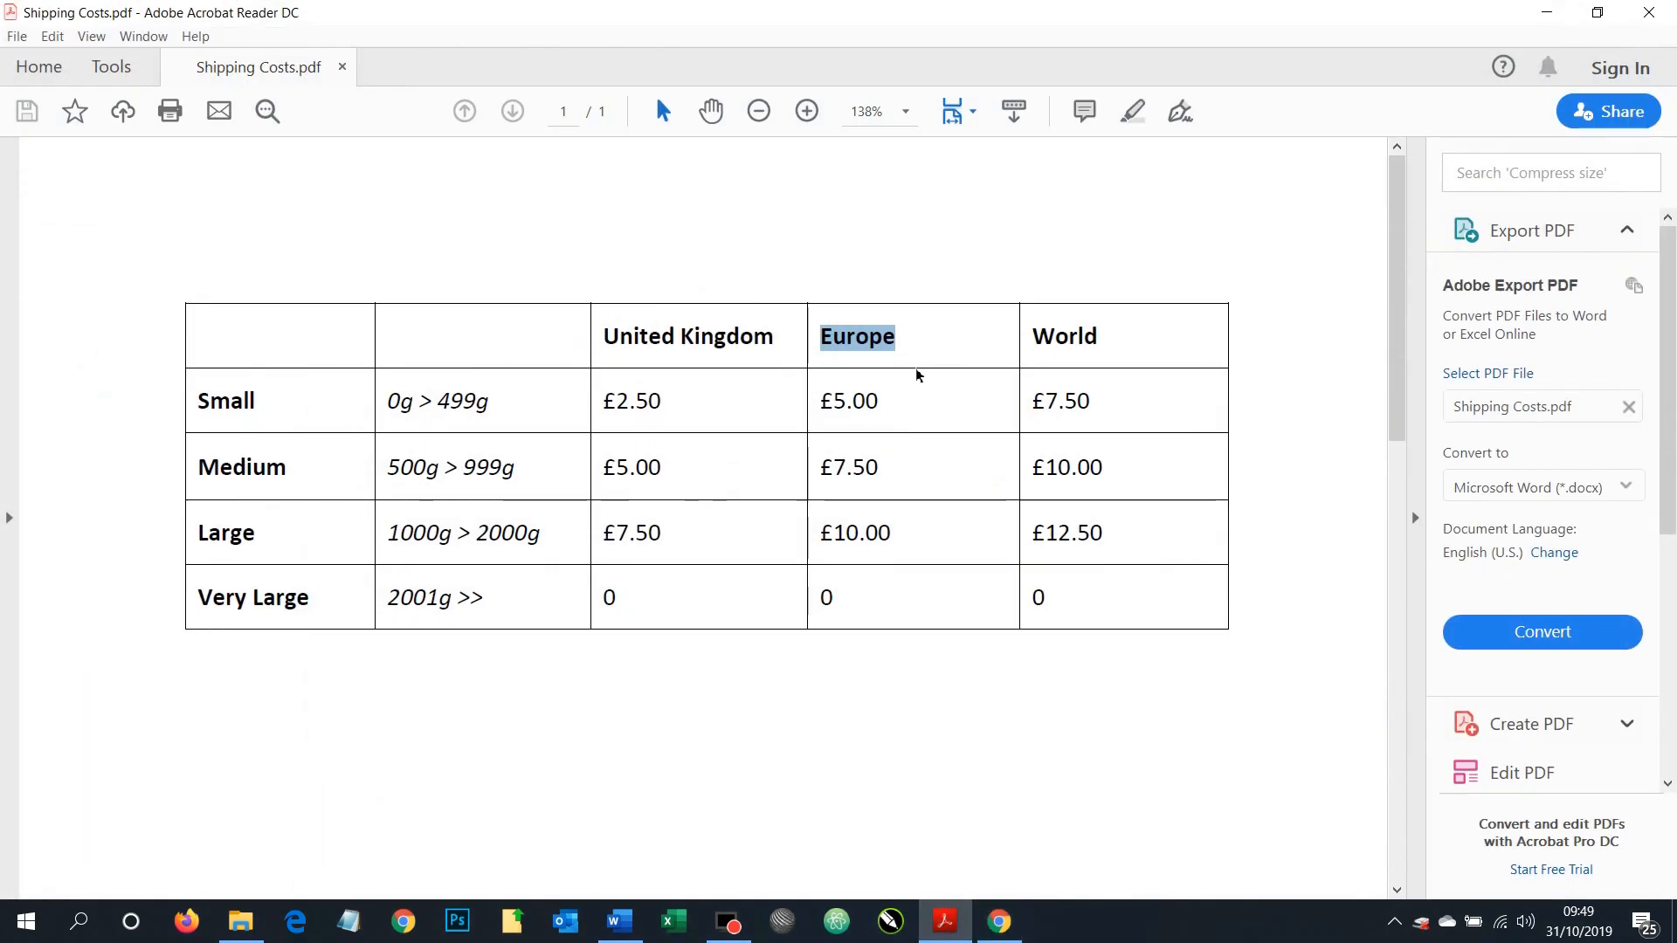
{"action": "left_click", "coordinate": [1546, 12]}
{"action": "left_click", "coordinate": [1297, 480]}
{"action": "left_click", "coordinate": [1295, 536]}
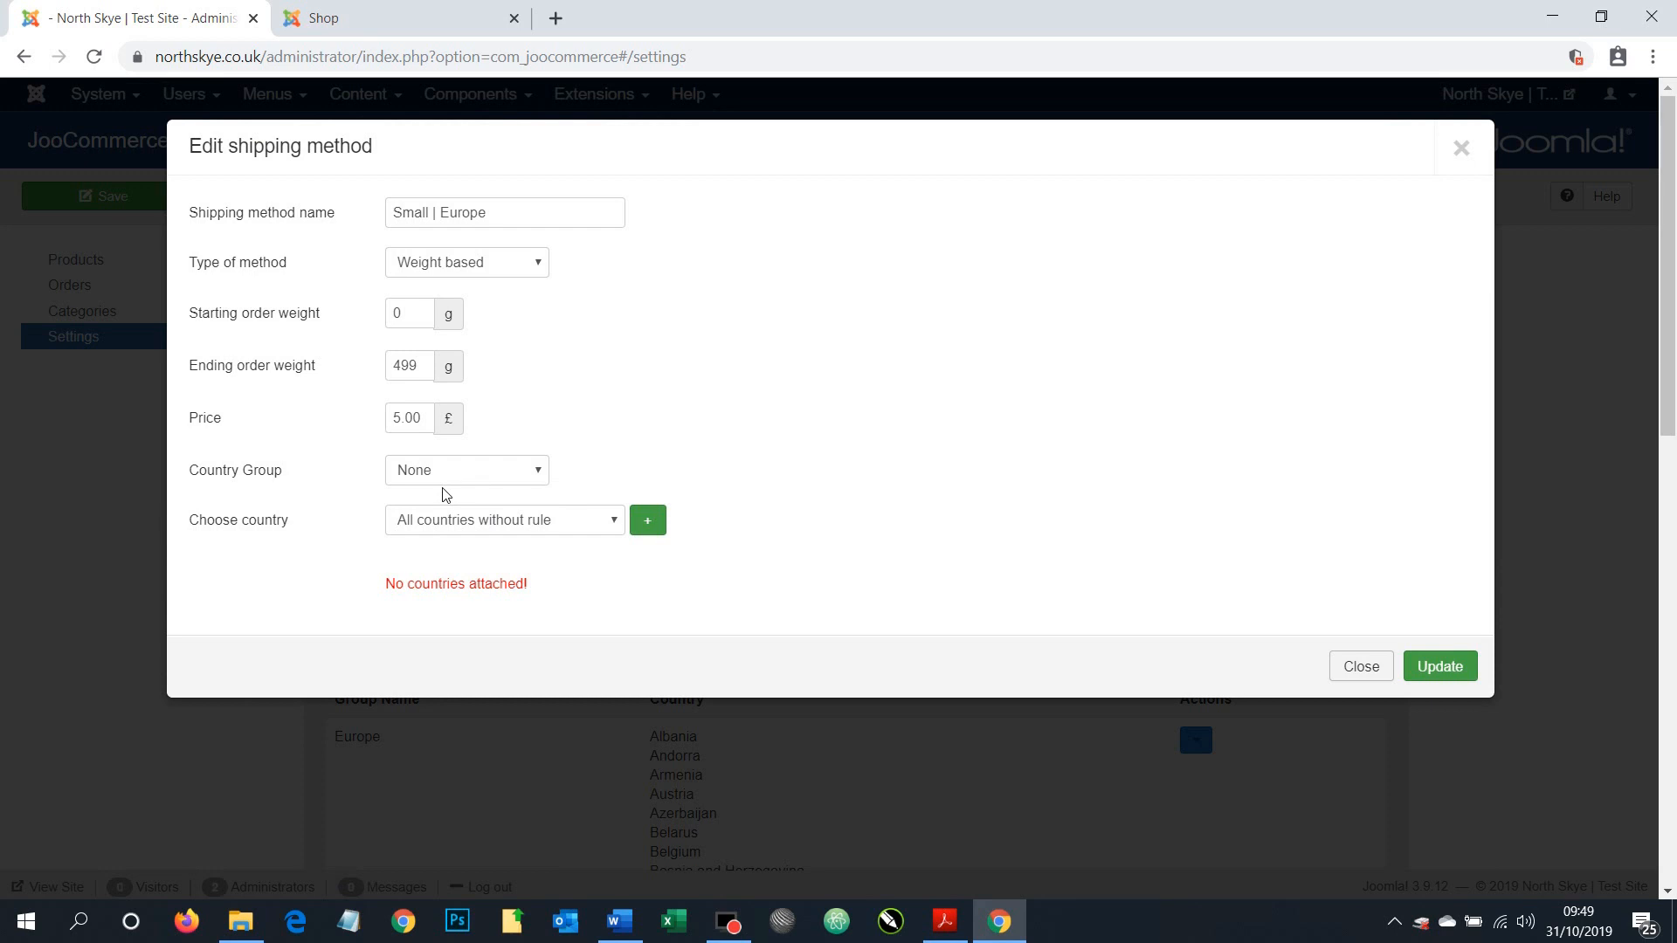
{"action": "left_click", "coordinate": [449, 519]}
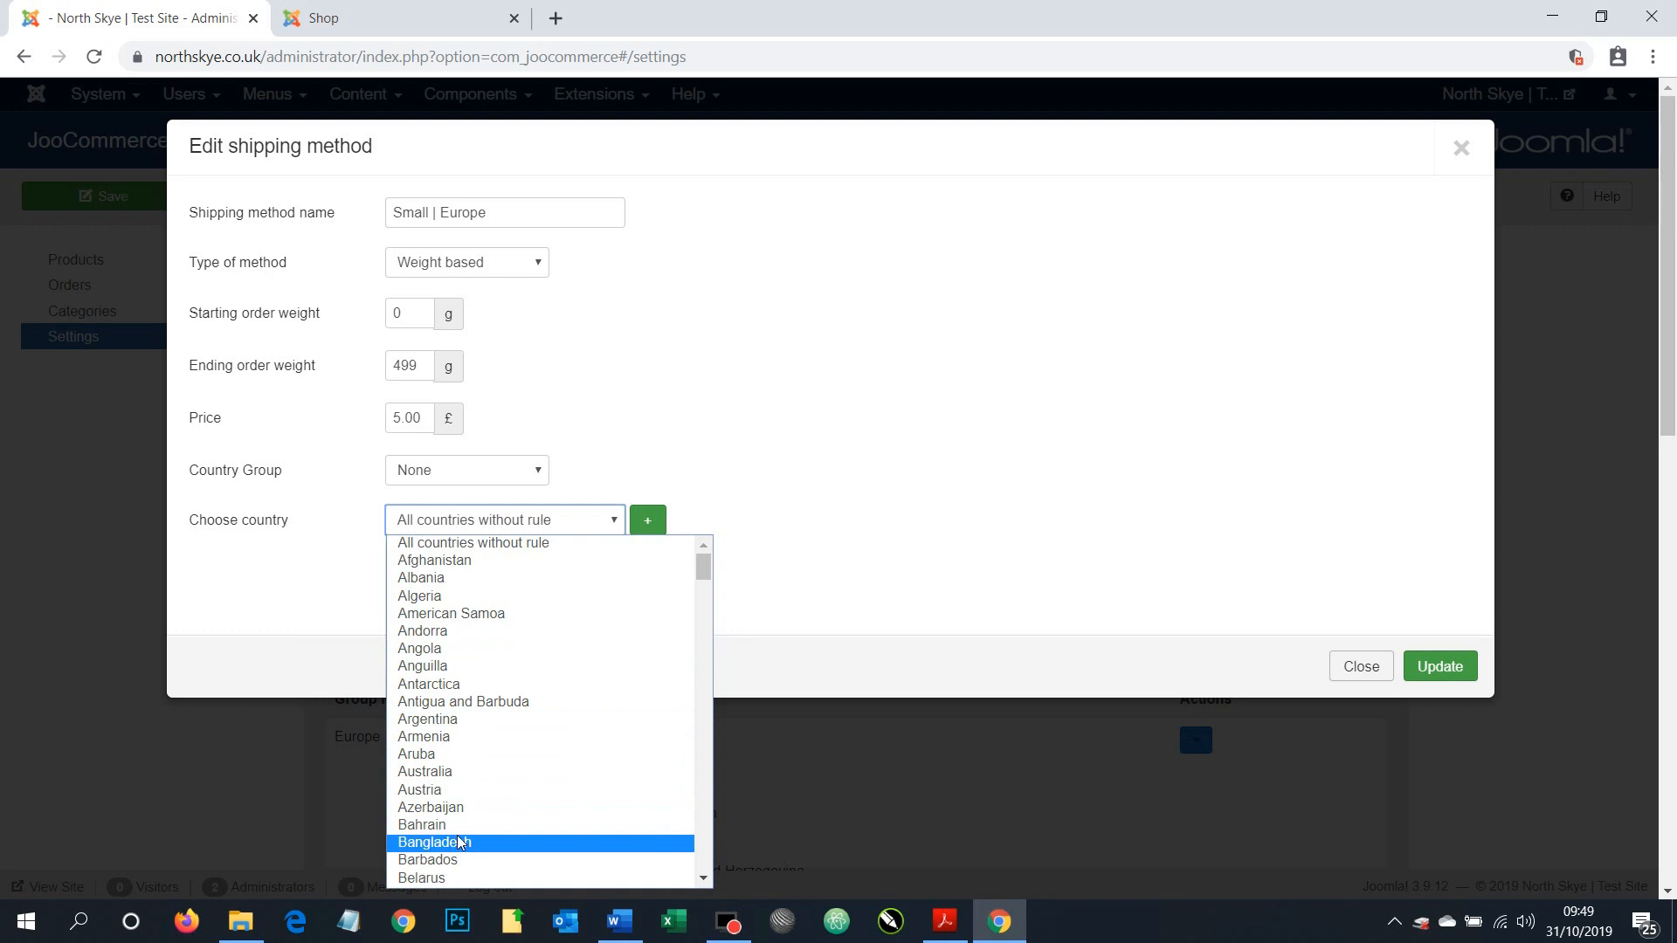
{"action": "left_click", "coordinate": [724, 341]}
{"action": "left_click", "coordinate": [460, 476]}
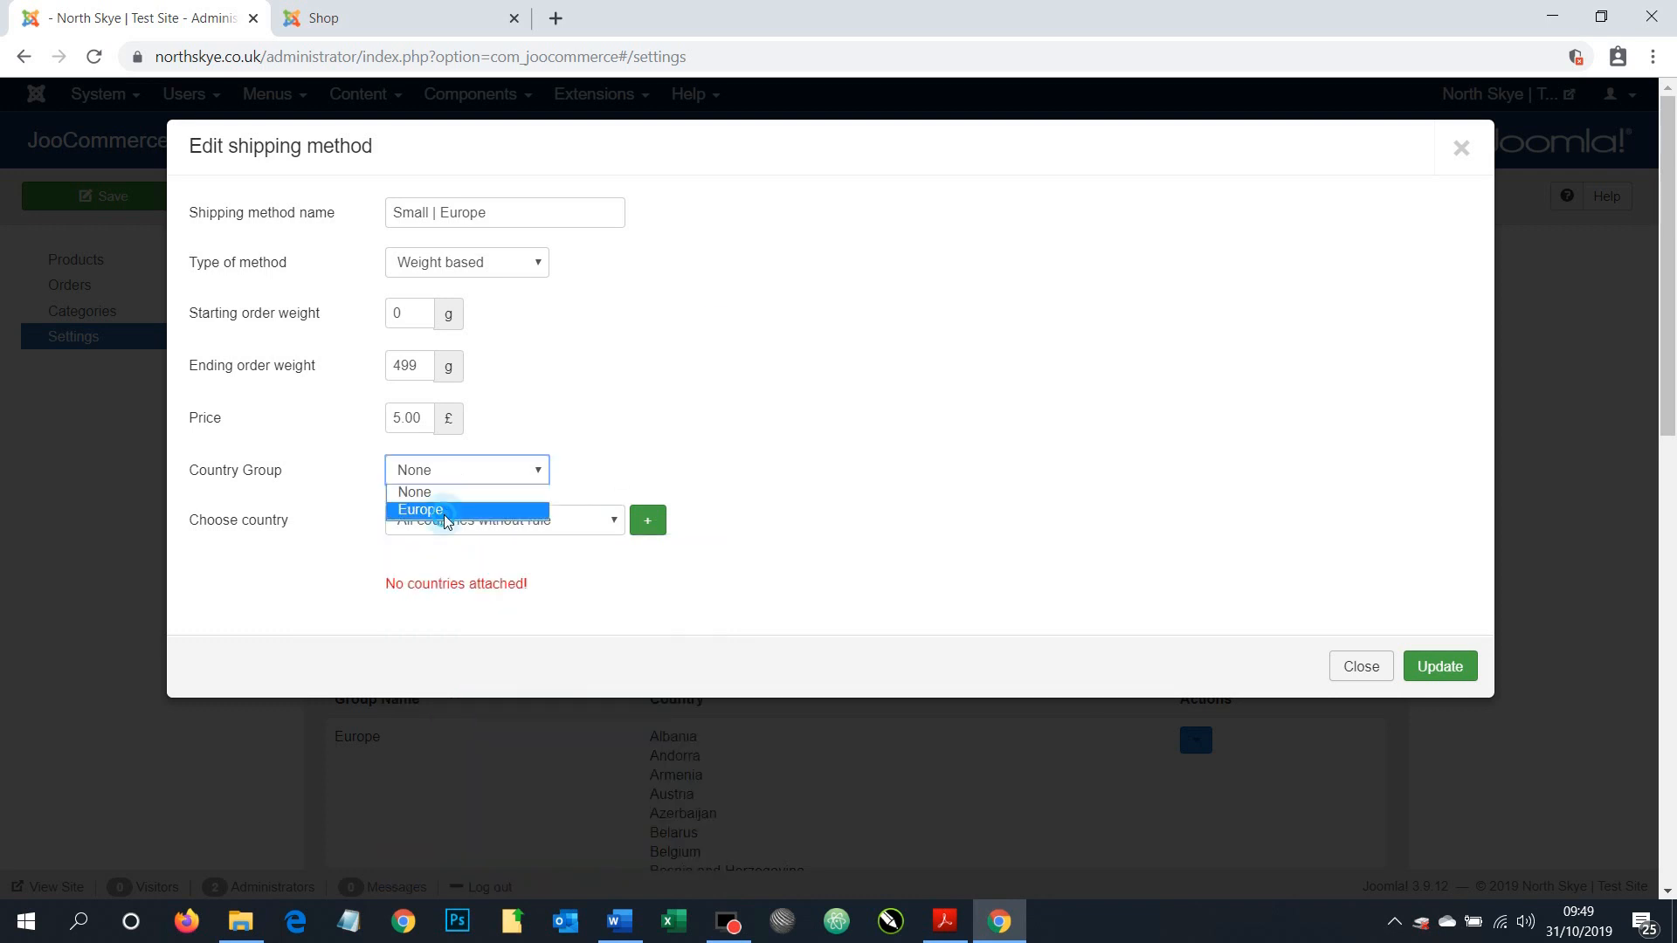
{"action": "left_click", "coordinate": [445, 510]}
{"action": "left_click", "coordinate": [1449, 666]}
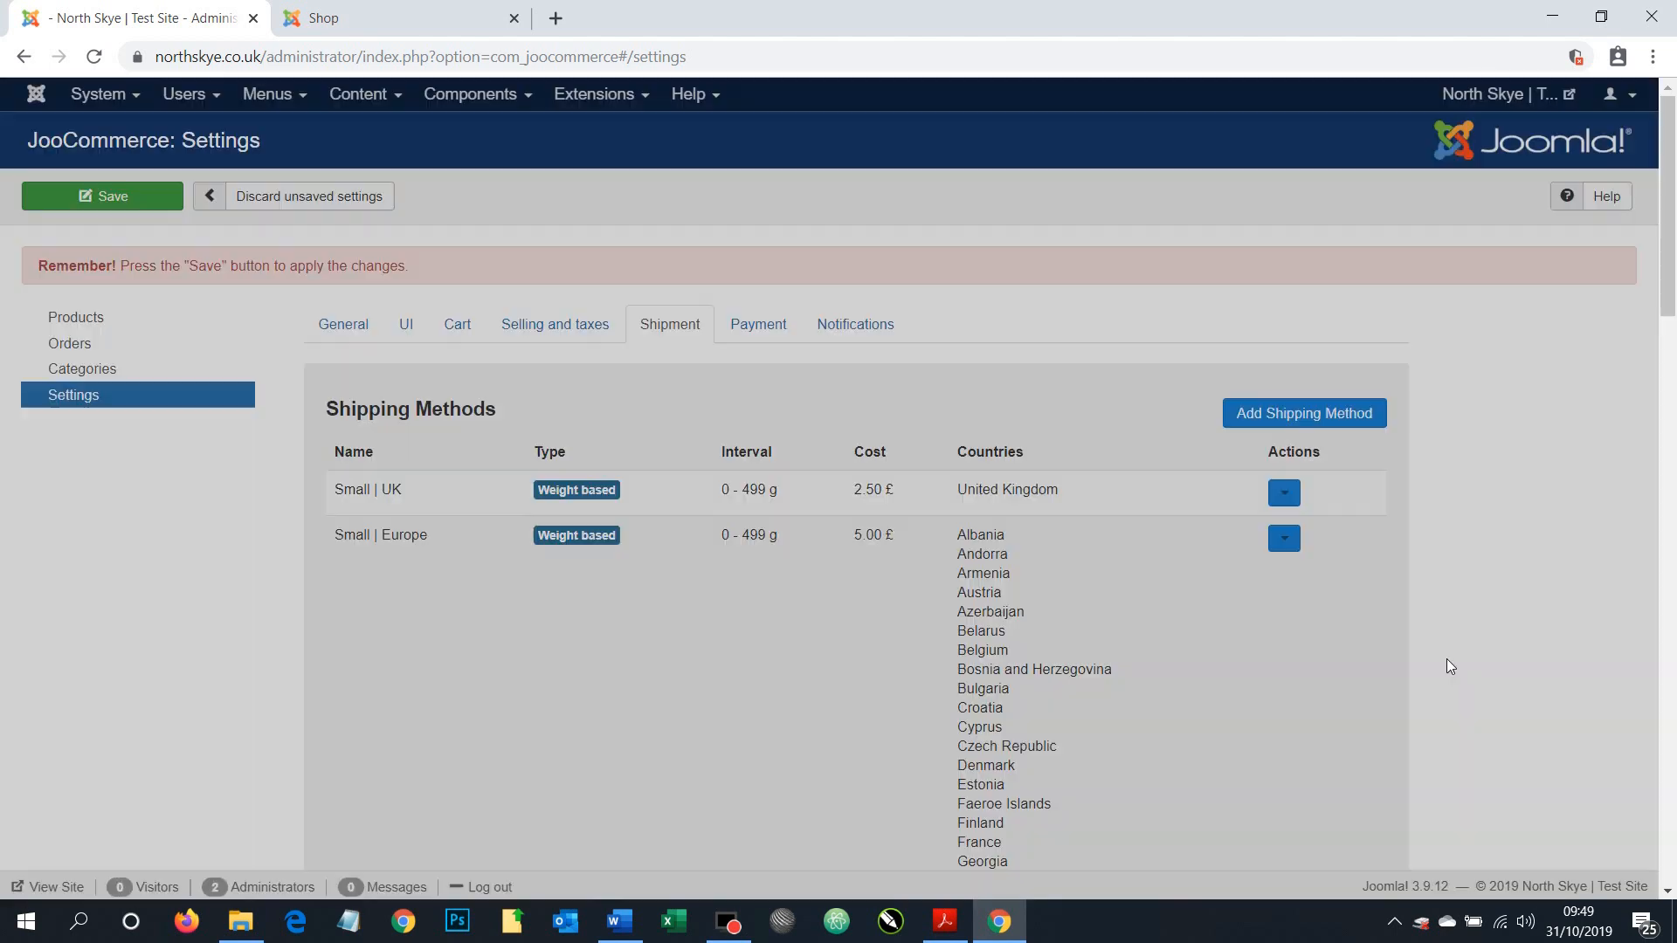
Save the shipment settings and compare the countries attached to Small | Europe with the Europe country group
{"action": "scroll", "coordinate": [929, 544], "scroll_direction": "down", "scroll_amount": 10}
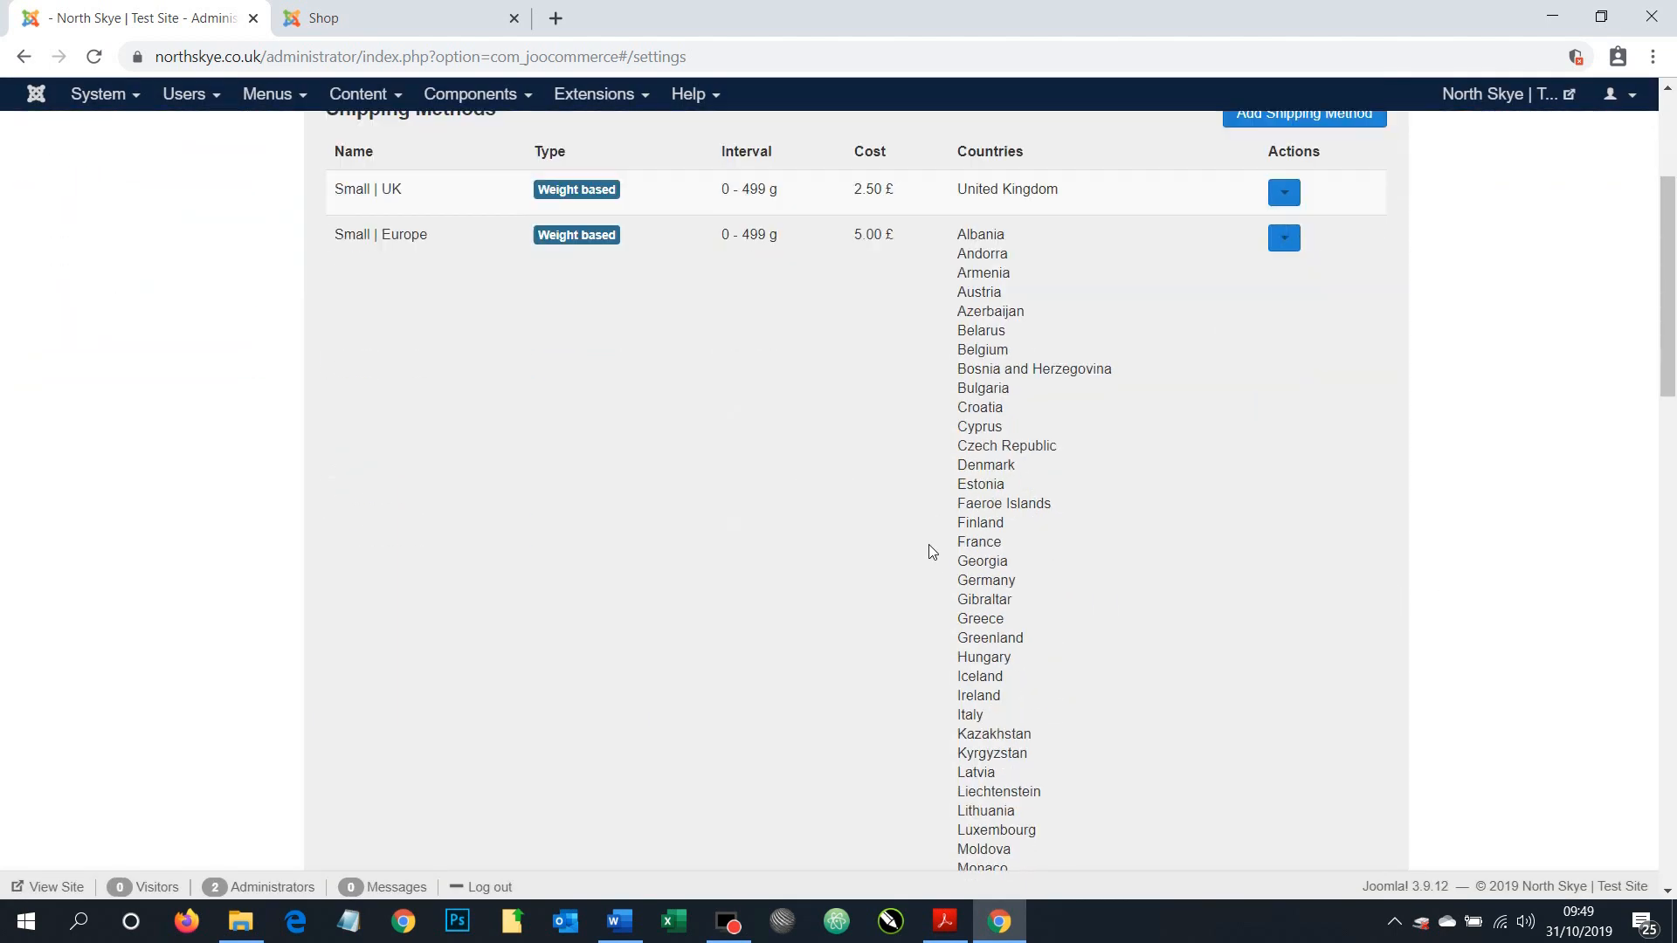
{"action": "scroll", "coordinate": [929, 551], "scroll_direction": "down", "scroll_amount": 6}
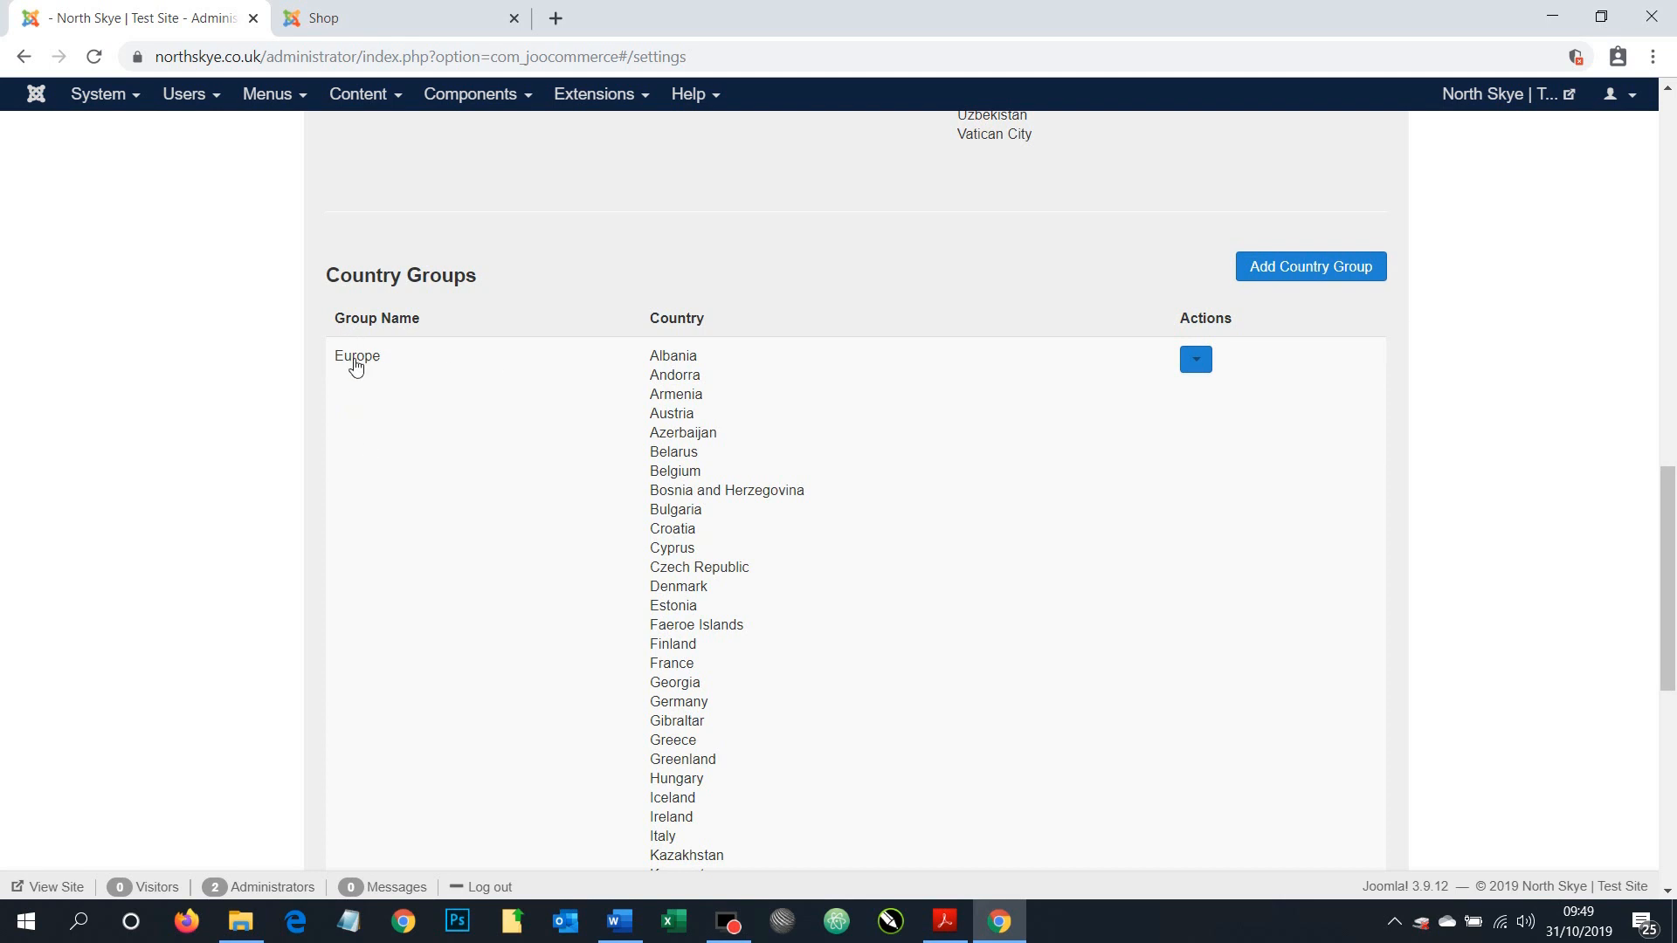
{"action": "scroll", "coordinate": [589, 420], "scroll_direction": "up", "scroll_amount": 1}
{"action": "scroll", "coordinate": [589, 420], "scroll_direction": "up", "scroll_amount": 13}
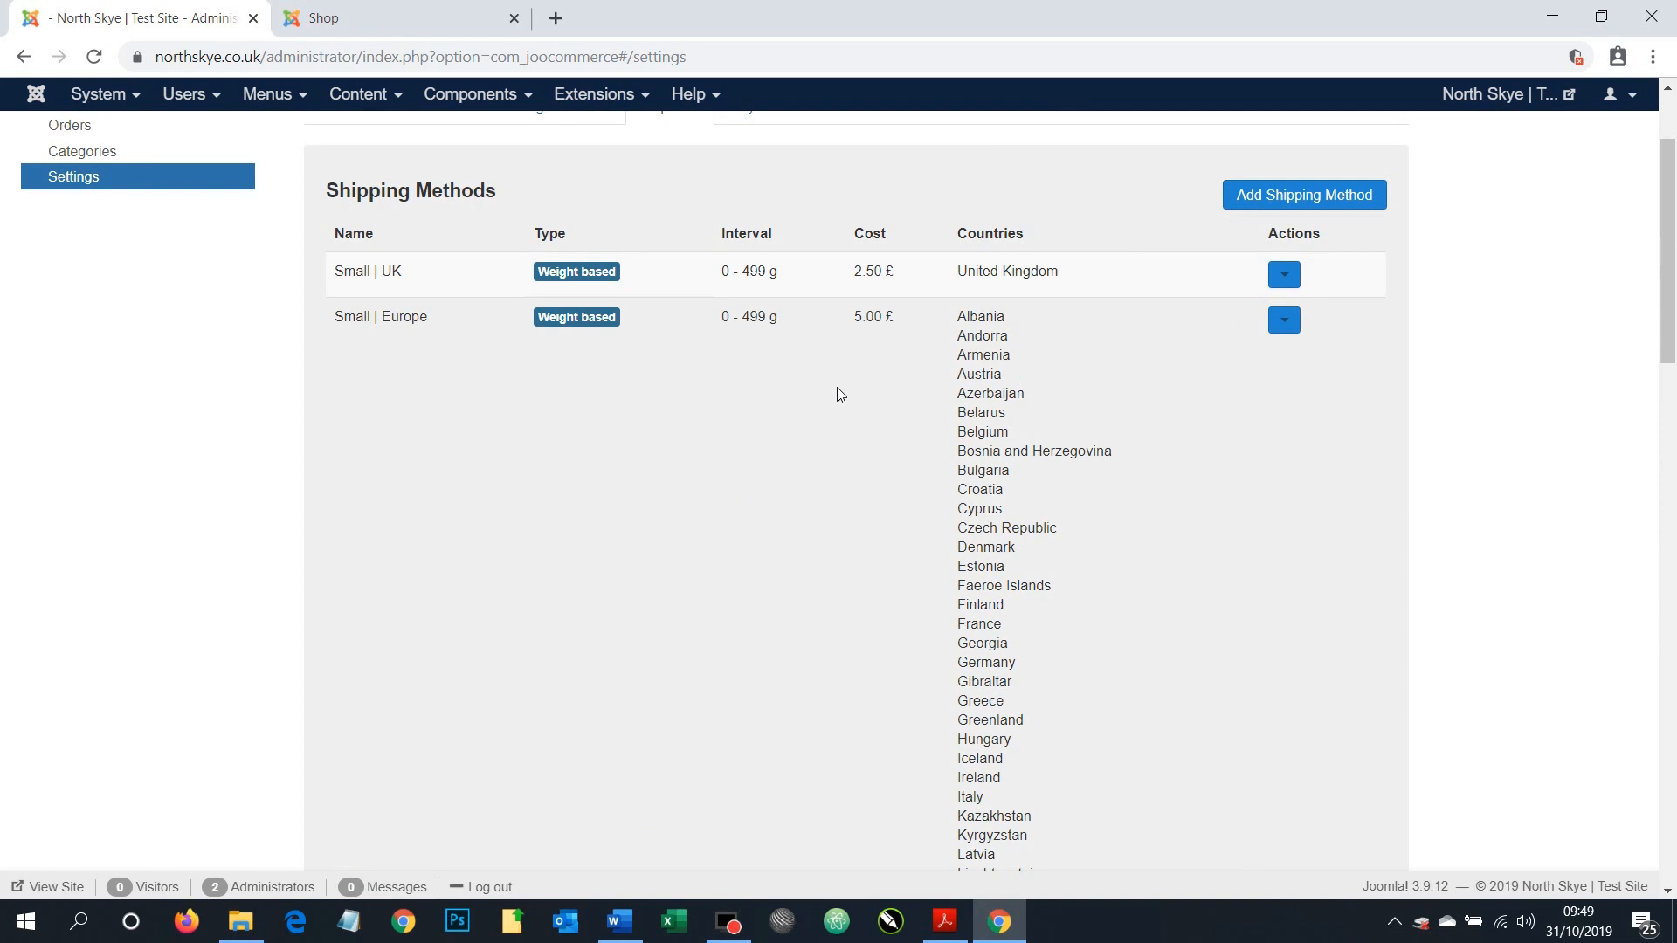
{"action": "scroll", "coordinate": [837, 394], "scroll_direction": "up", "scroll_amount": 2}
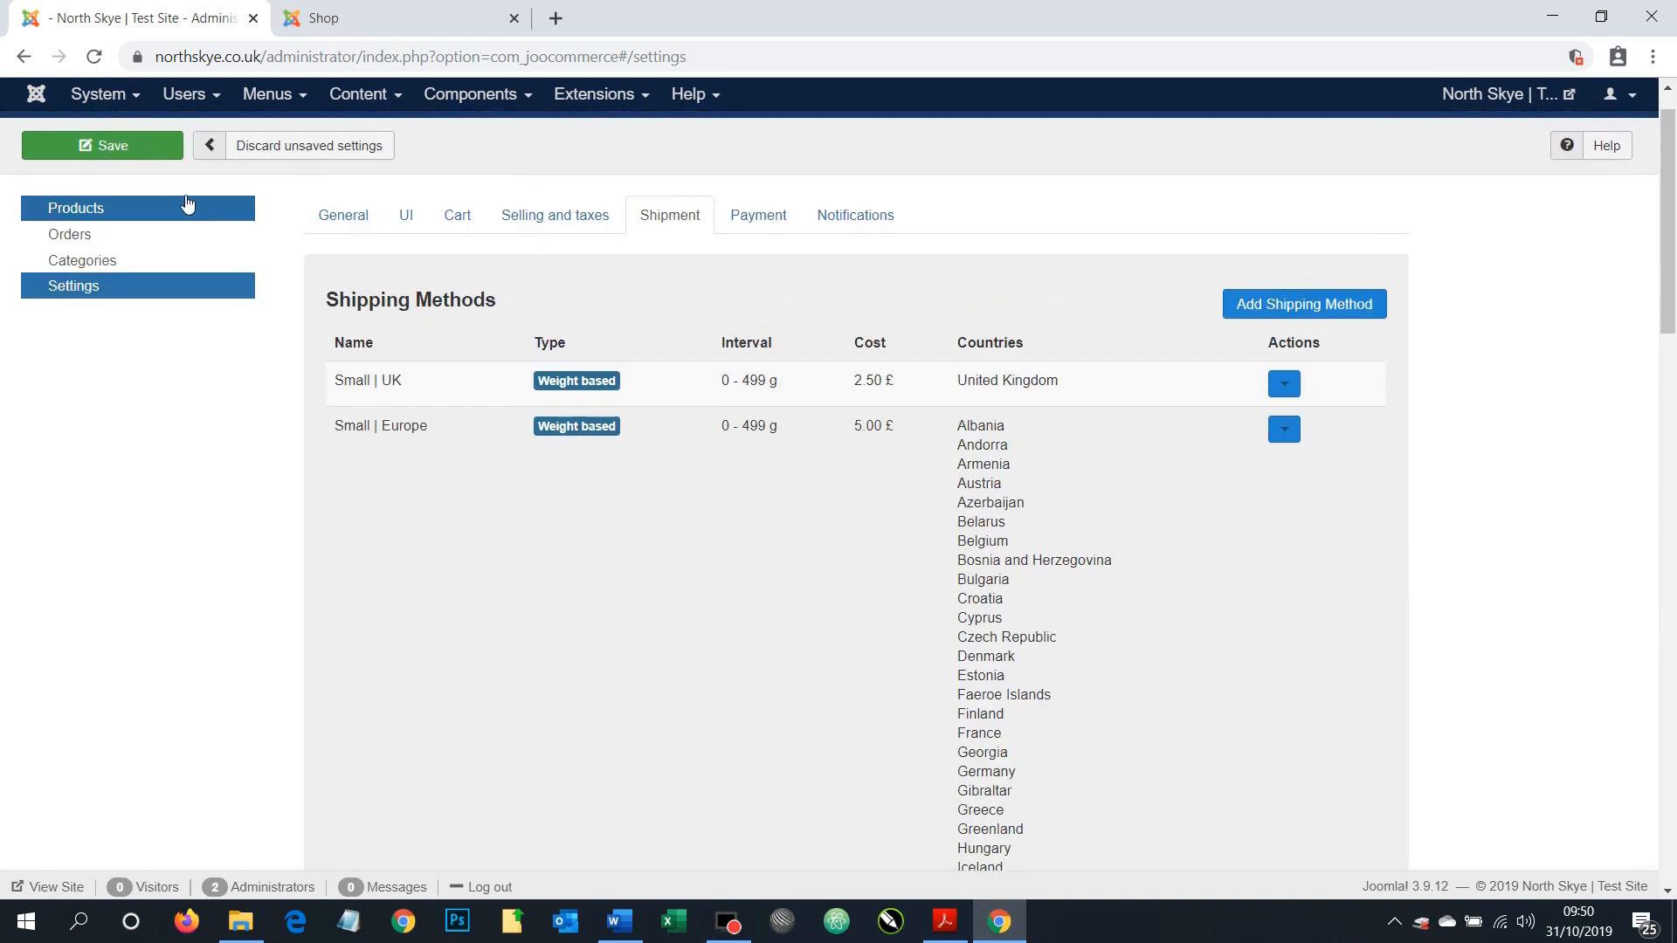
{"action": "left_click", "coordinate": [160, 154]}
{"action": "scroll", "coordinate": [670, 453], "scroll_direction": "down", "scroll_amount": 5}
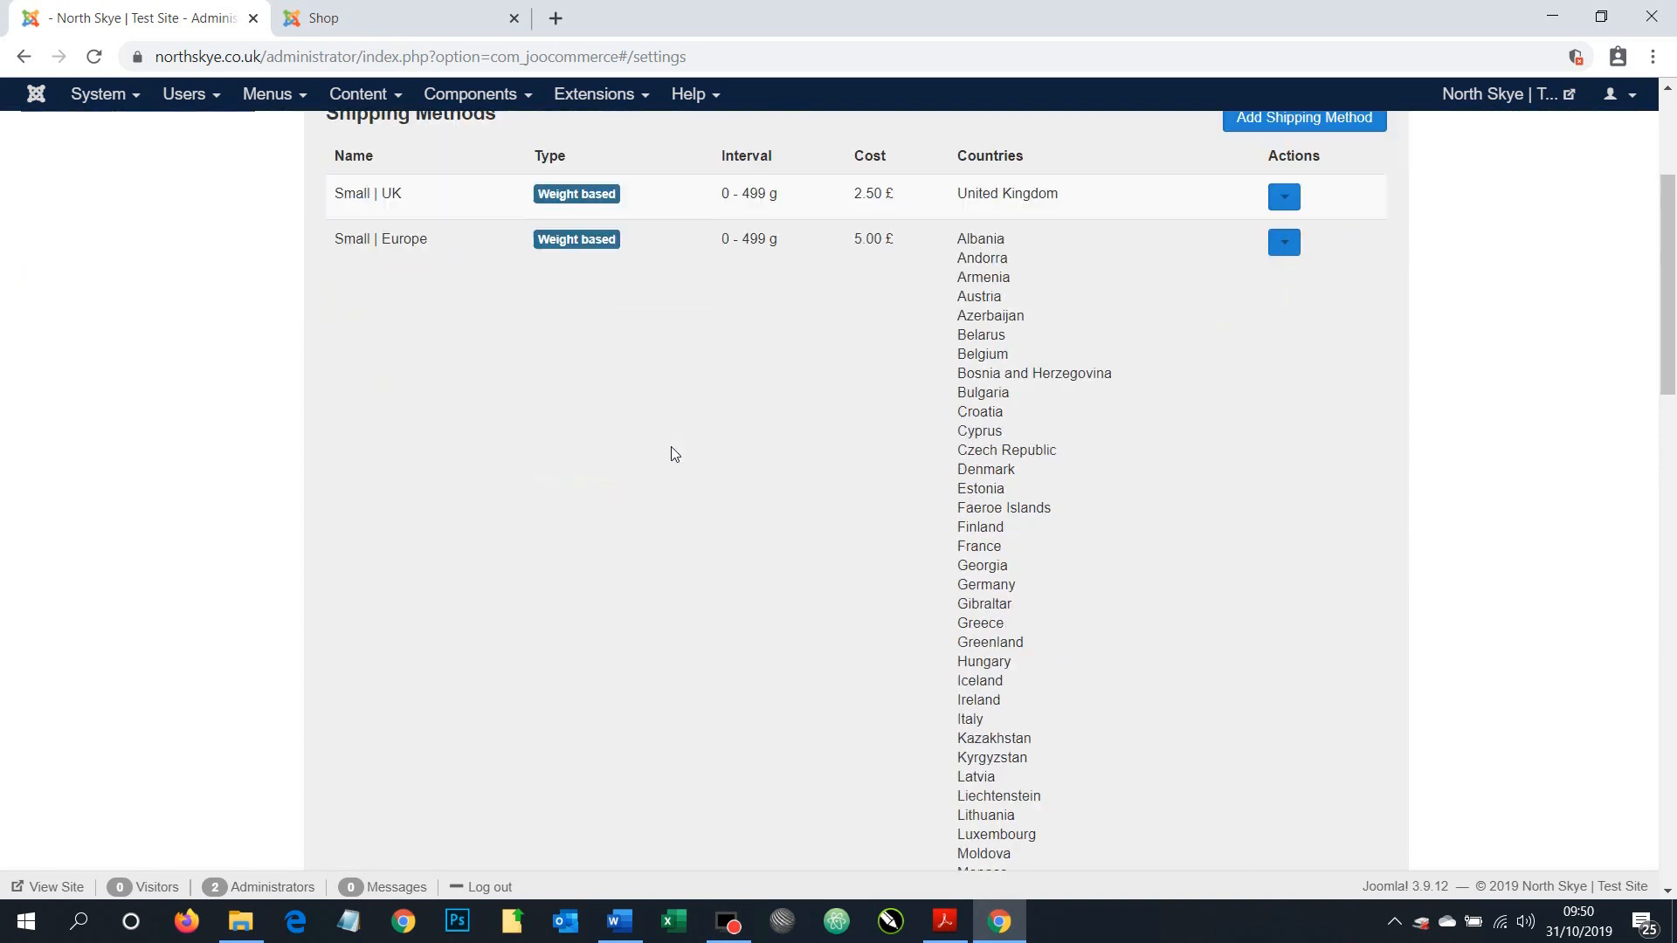
{"action": "scroll", "coordinate": [968, 432], "scroll_direction": "up", "scroll_amount": 3}
{"action": "scroll", "coordinate": [1021, 716], "scroll_direction": "down", "scroll_amount": 10}
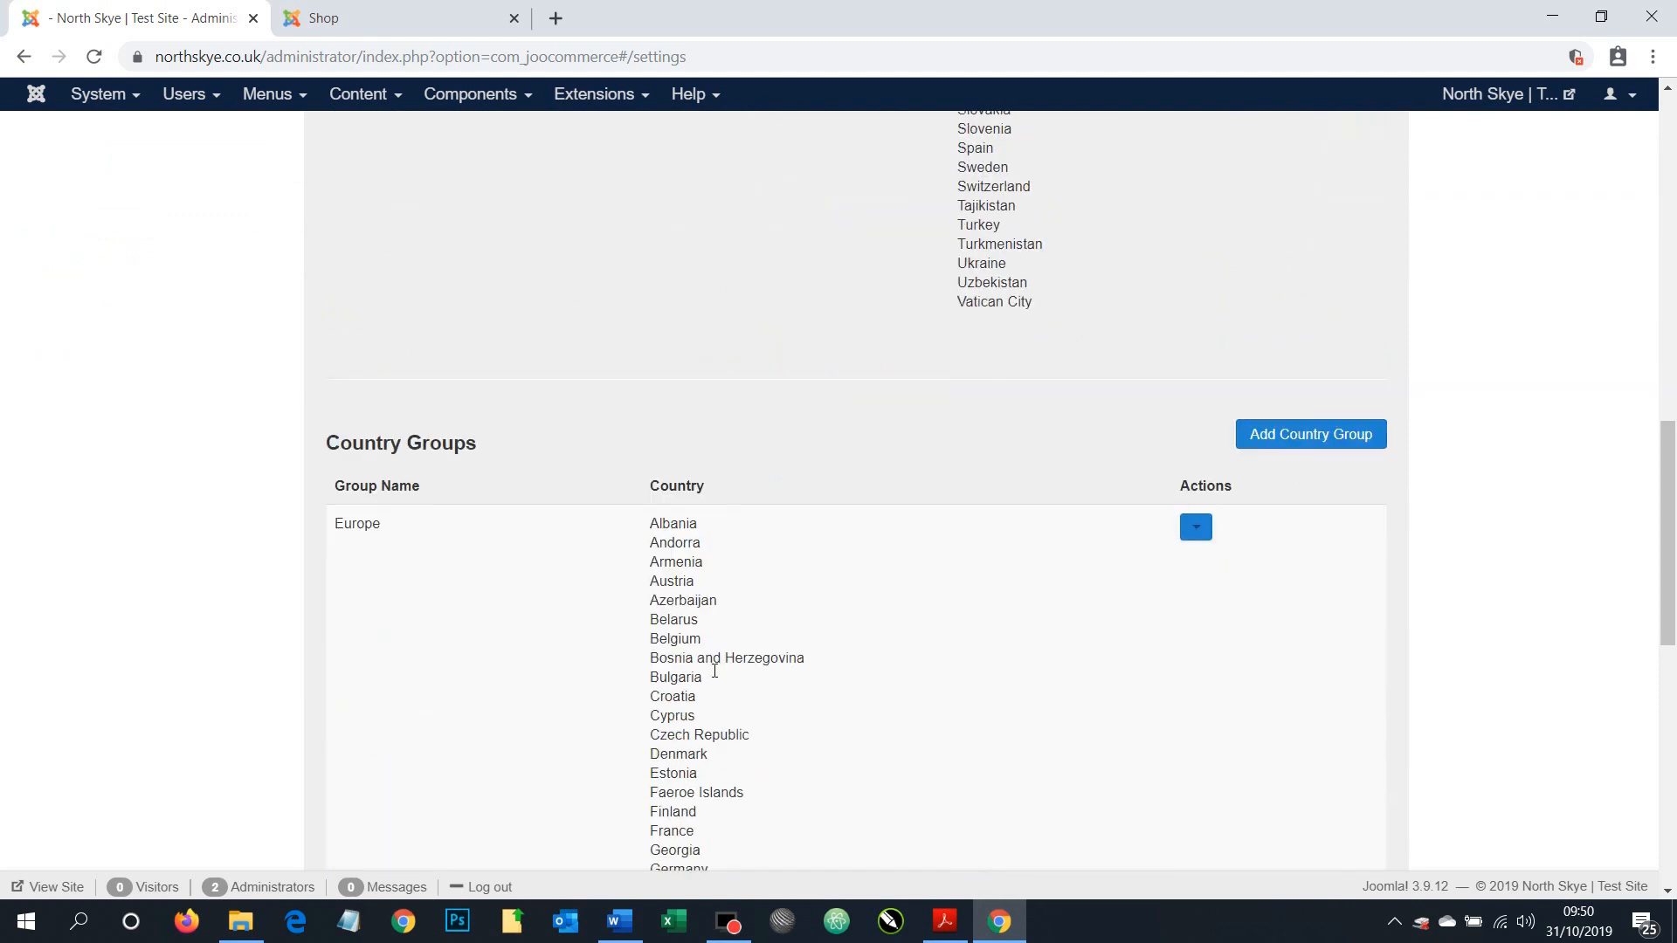
{"action": "scroll", "coordinate": [715, 670], "scroll_direction": "up", "scroll_amount": 7}
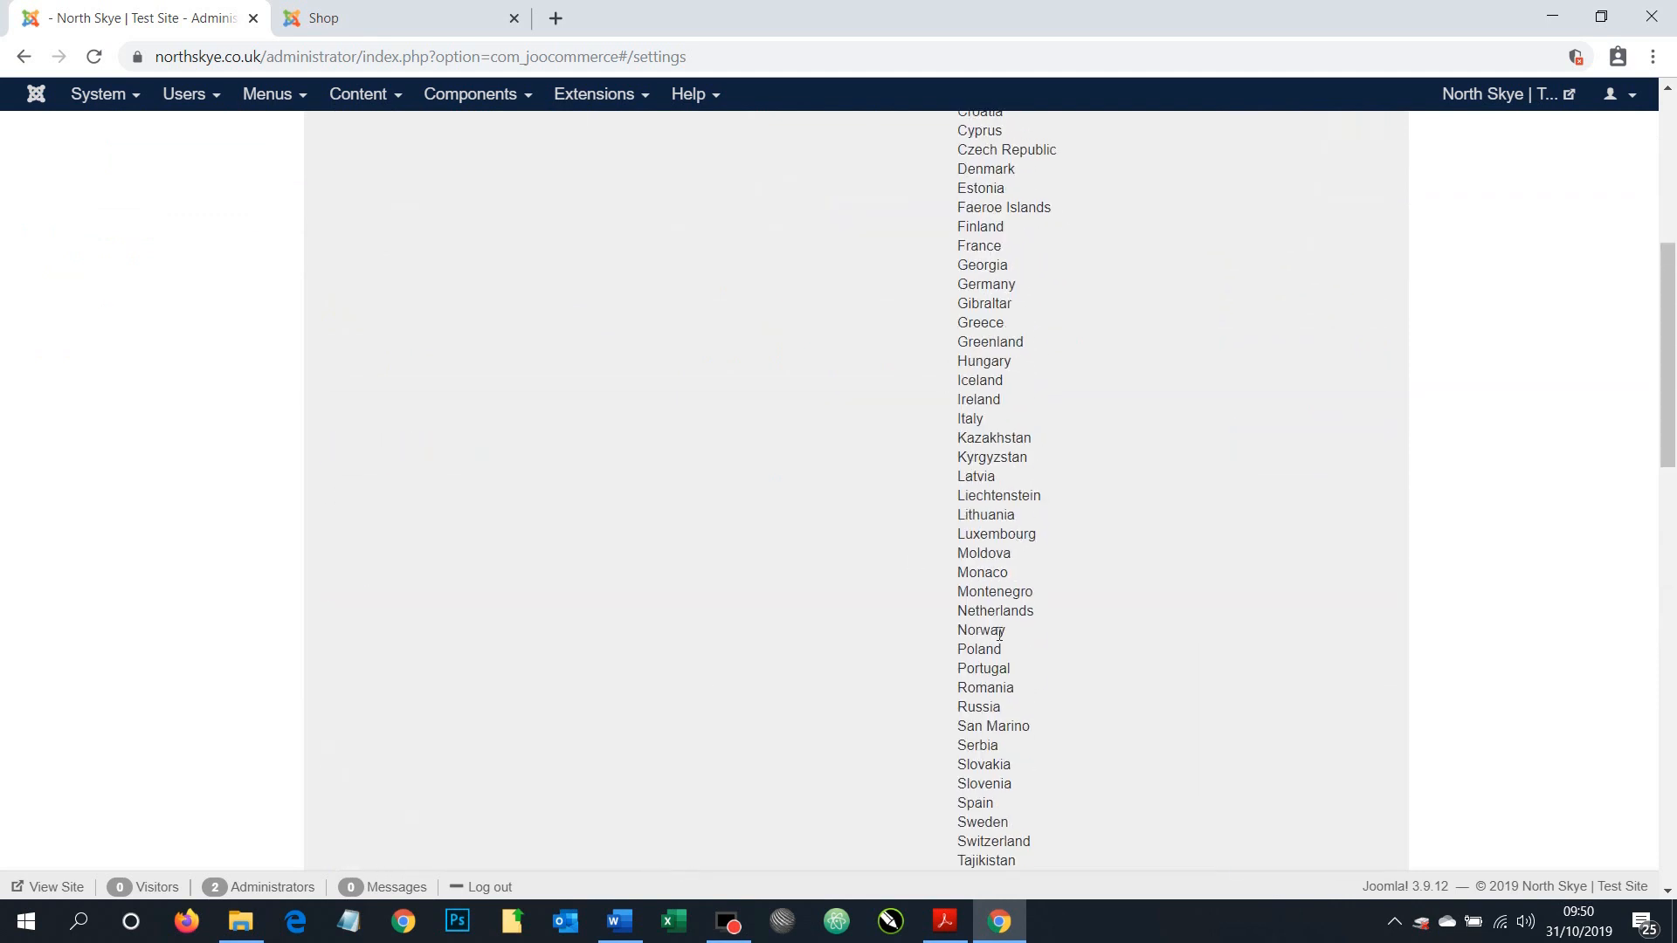
{"action": "scroll", "coordinate": [980, 454], "scroll_direction": "up", "scroll_amount": 6}
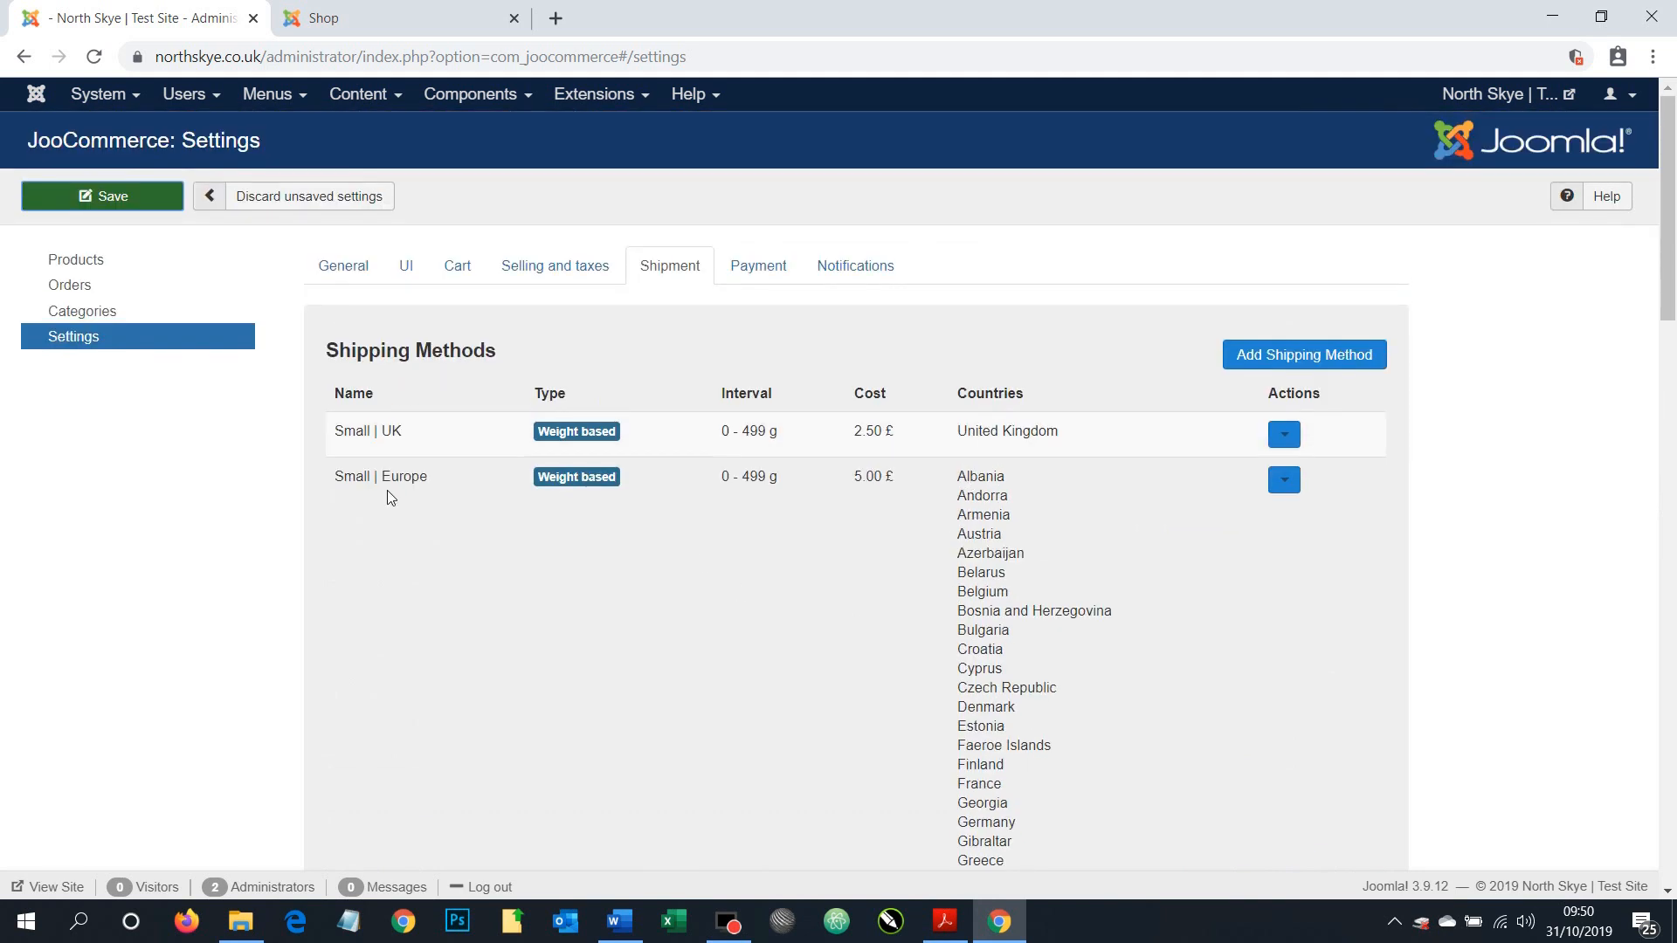
Select the World heading in Shipping Costs.pdf in Acrobat Reader, and reload the JooCommerce settings page in Chrome
{"action": "left_click", "coordinate": [946, 922]}
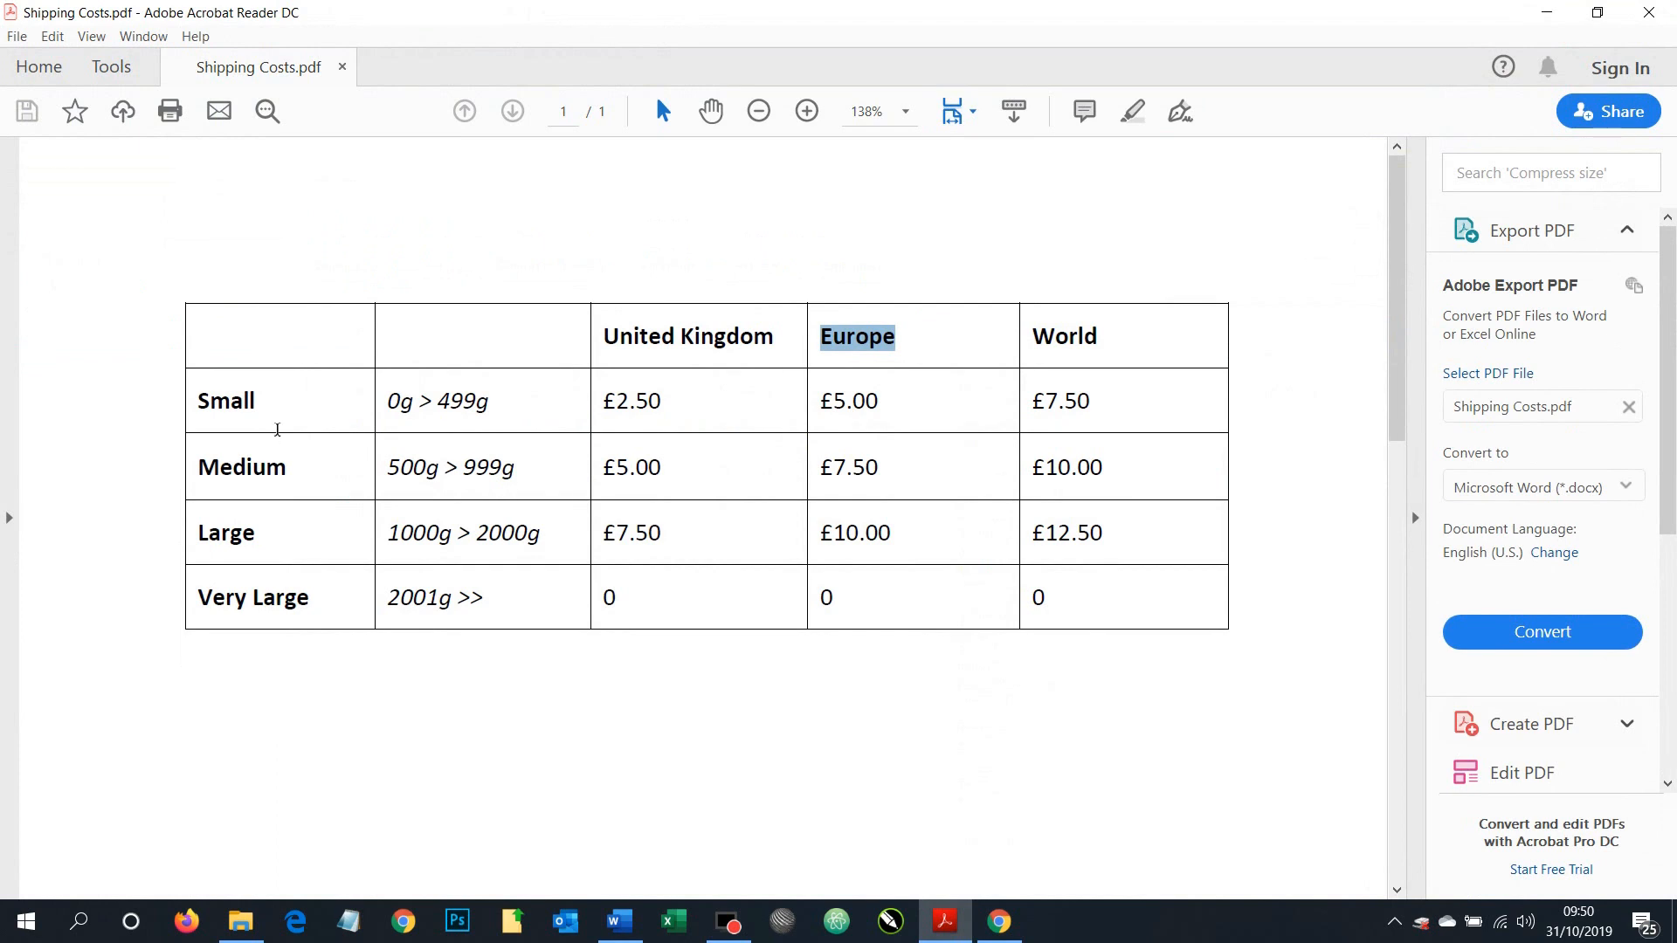
{"action": "left_click_drag", "start_coordinate": [1115, 351], "coordinate": [1035, 340]}
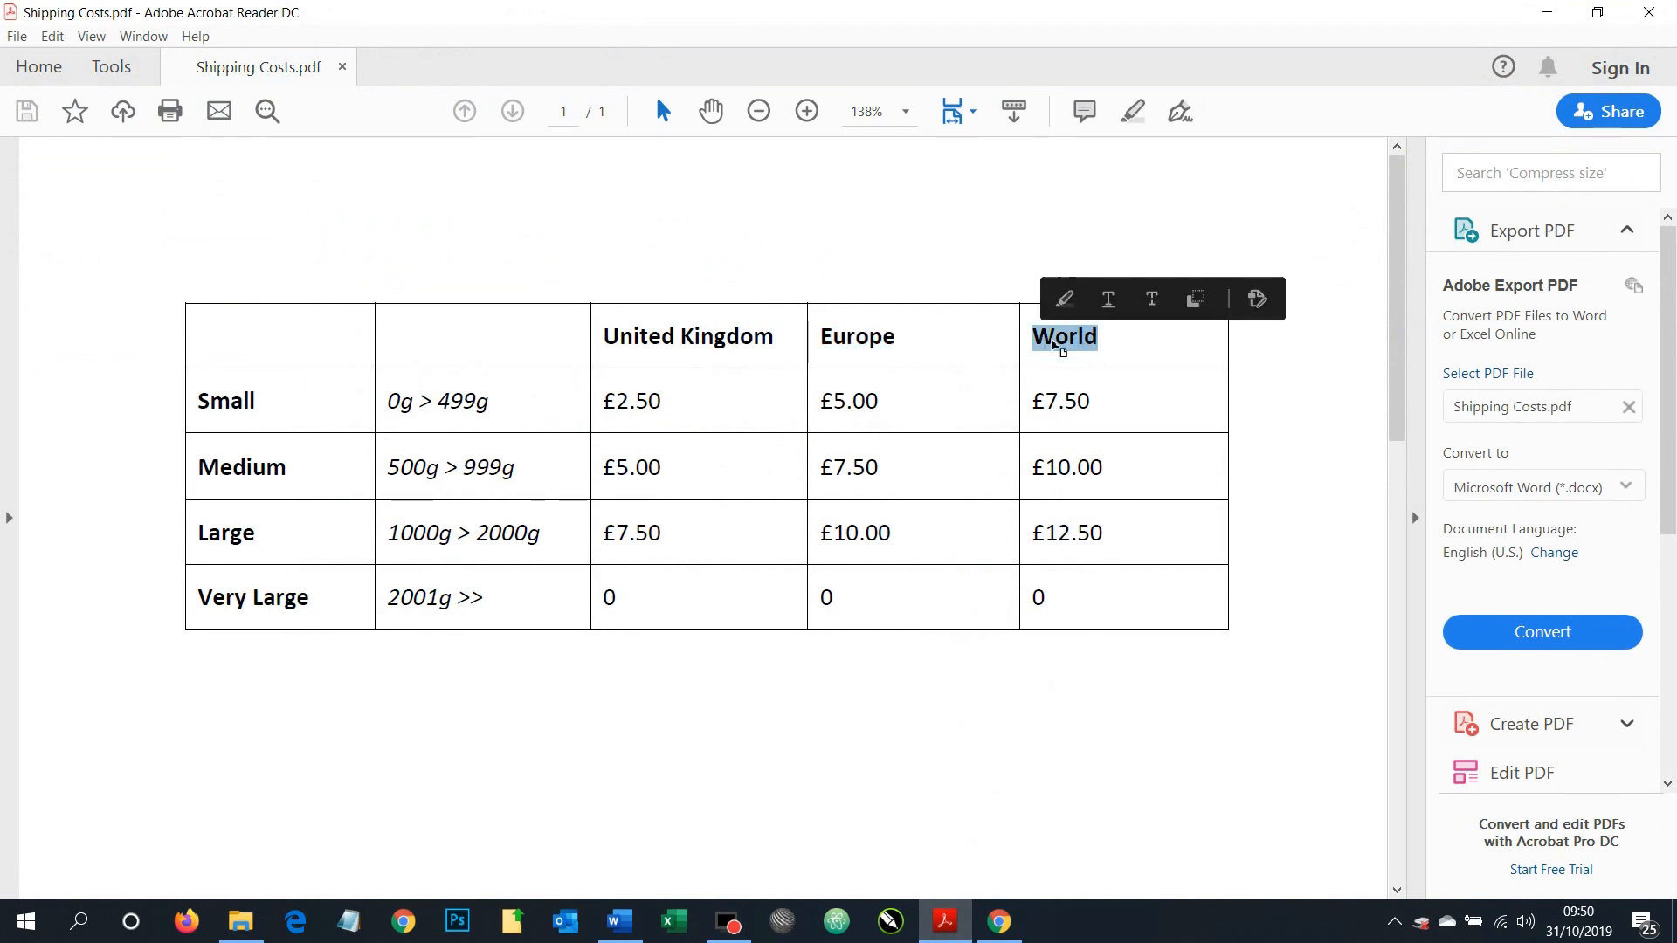
{"action": "left_click", "coordinate": [1546, 12]}
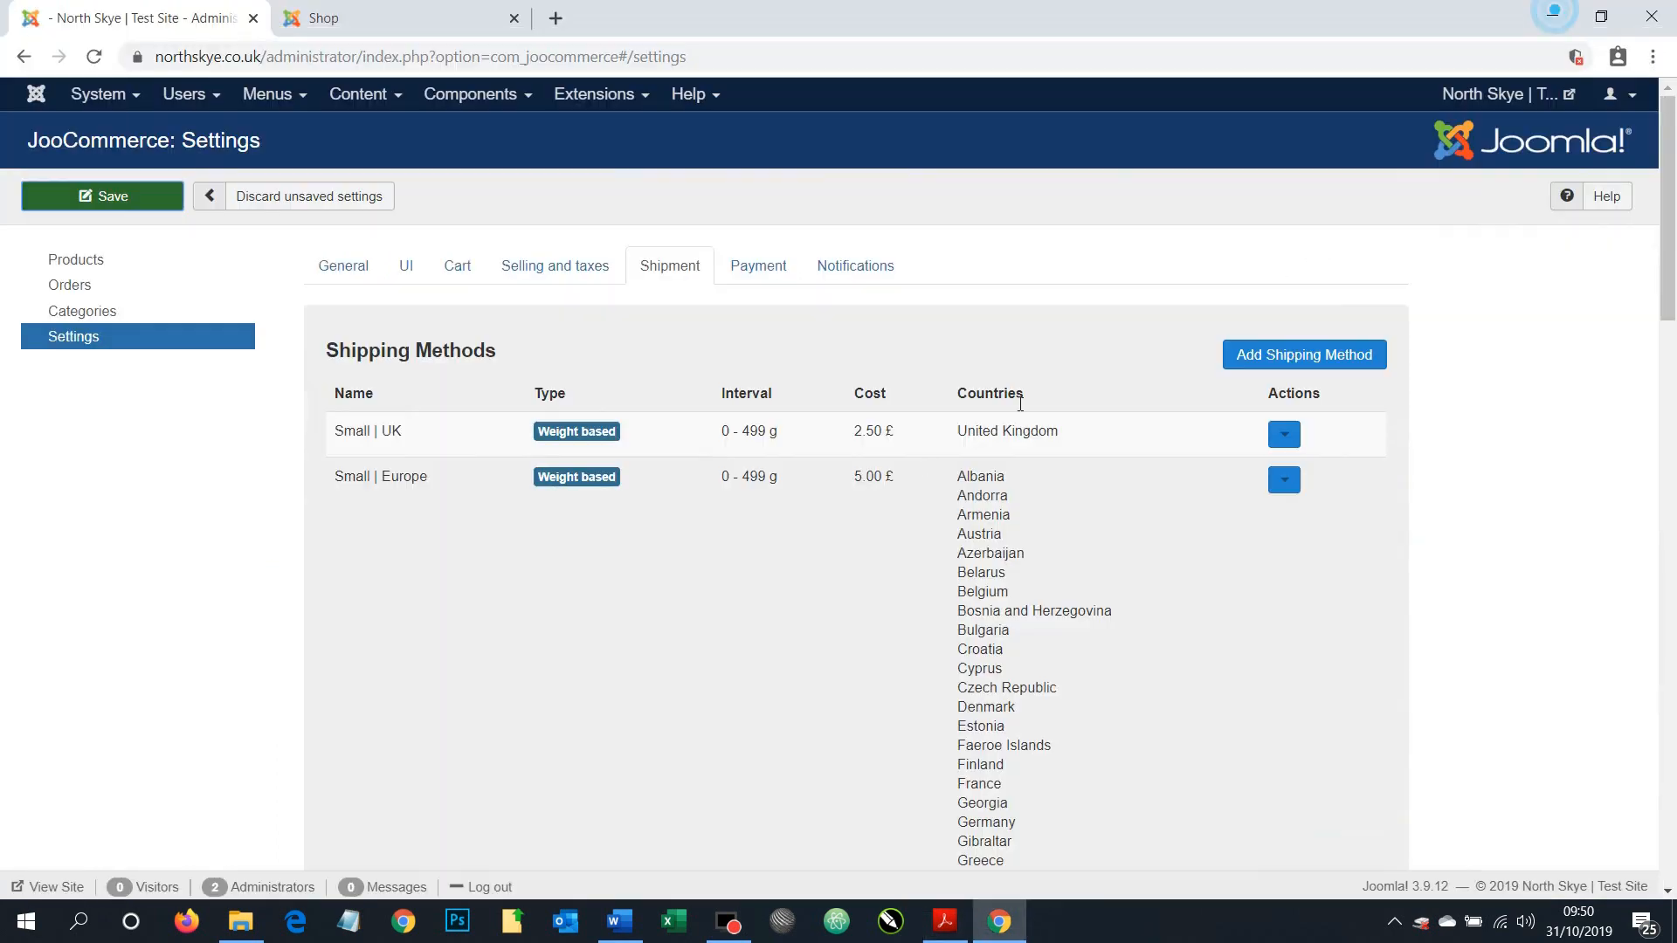
{"action": "left_click", "coordinate": [178, 509]}
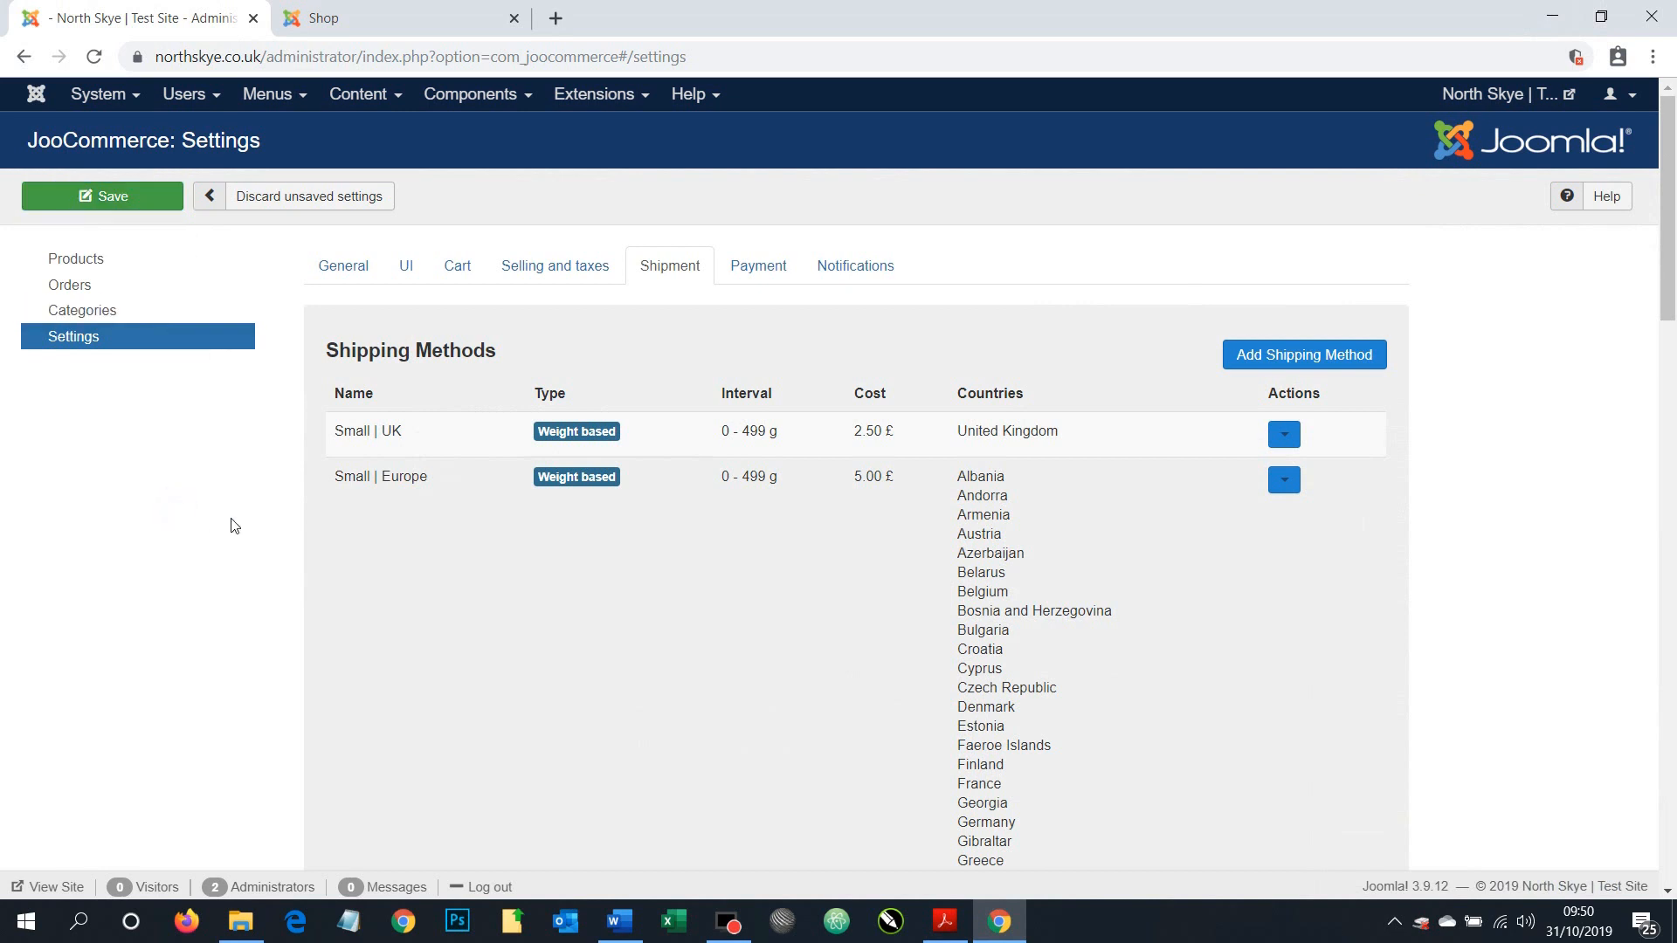
{"action": "key", "text": "F5"}
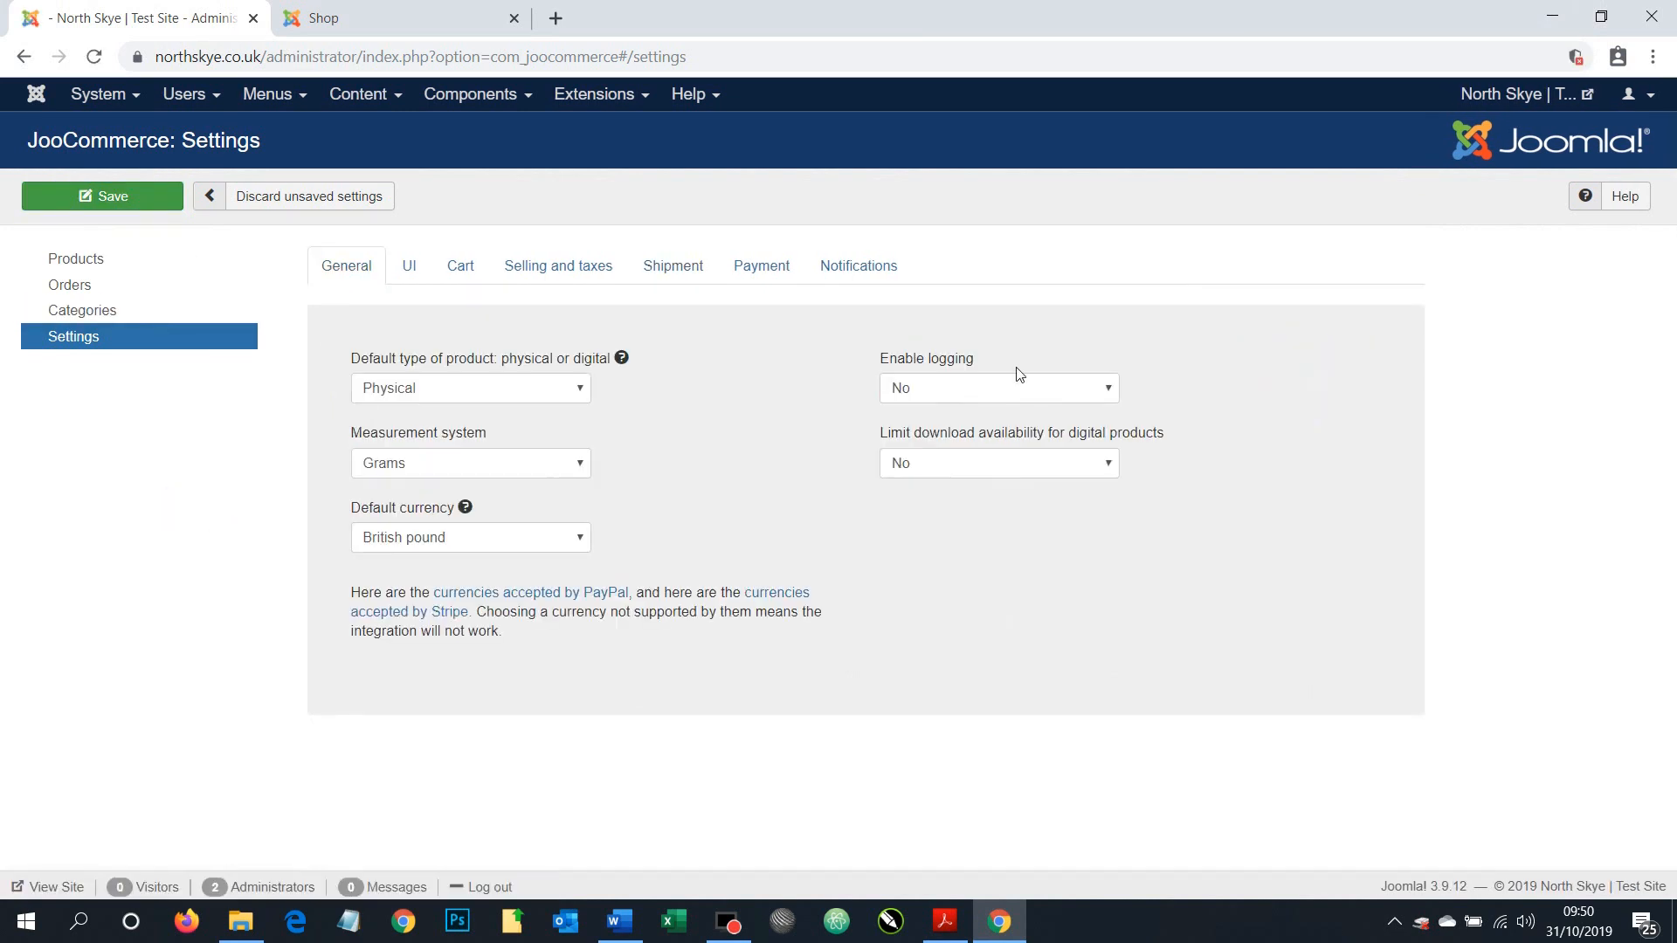
Start a new shipping method named "Small | World" with the weight-based type
{"action": "left_click", "coordinate": [659, 265]}
{"action": "left_click", "coordinate": [1317, 354]}
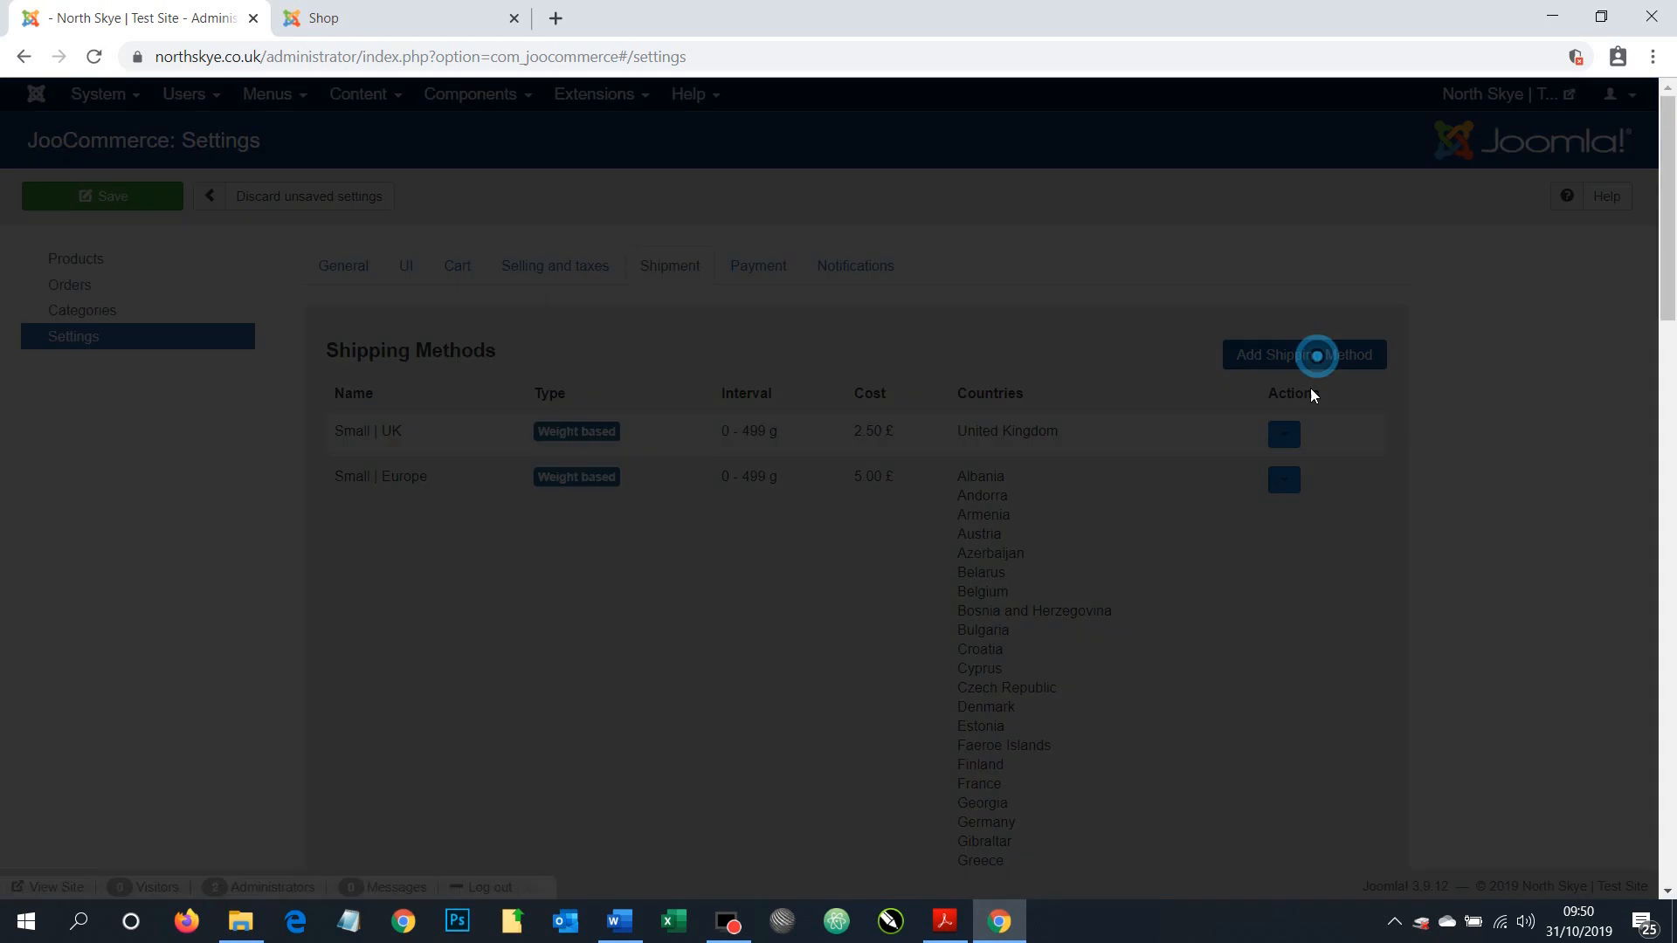
{"action": "left_click", "coordinate": [519, 214]}
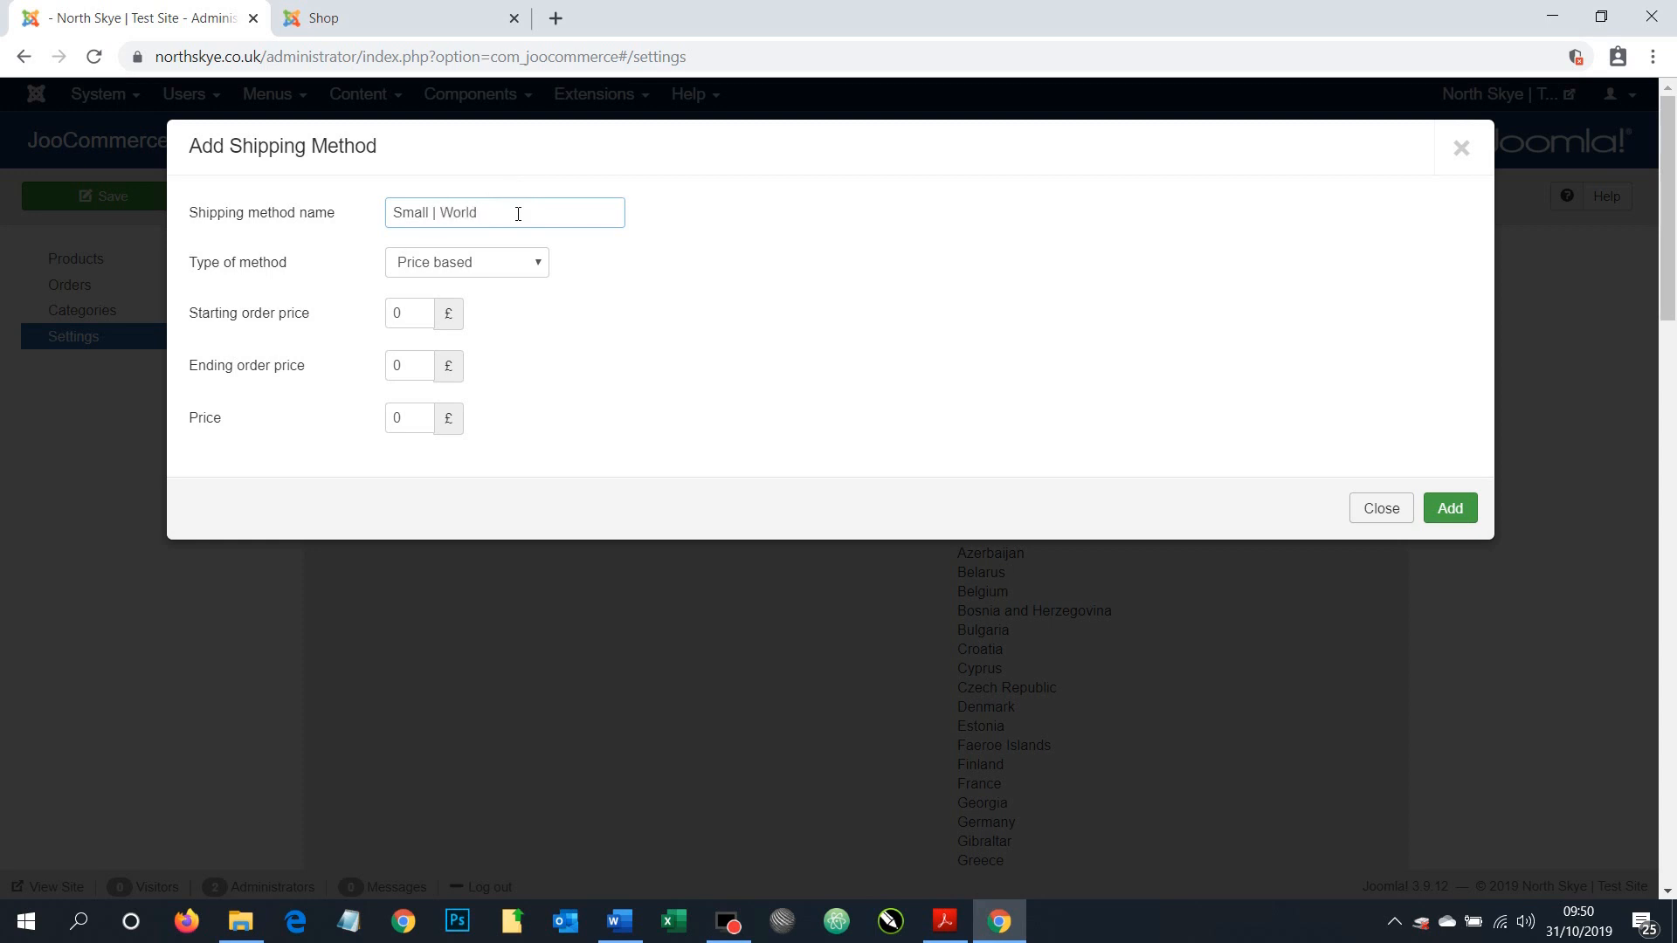
{"action": "left_click", "coordinate": [510, 262]}
{"action": "left_click", "coordinate": [481, 300]}
Set the Small | World method's ending order weight to 499 g and price to £7.50, and add it
{"action": "double_click", "coordinate": [420, 373]}
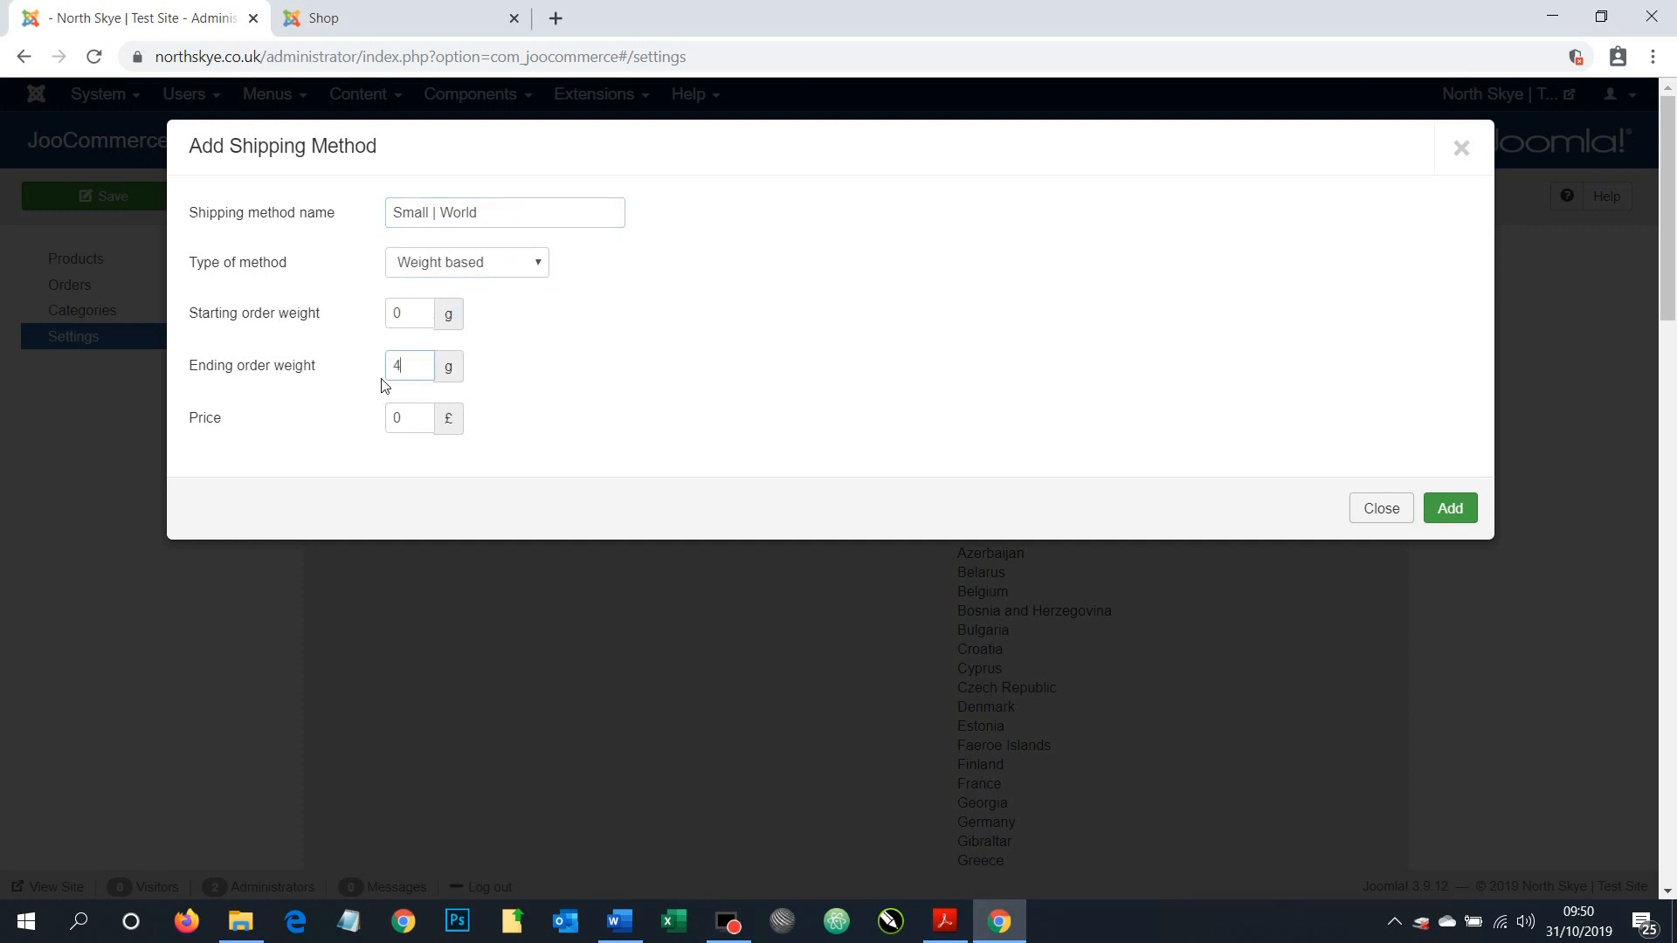
{"action": "double_click", "coordinate": [418, 423]}
{"action": "left_click", "coordinate": [1453, 506]}
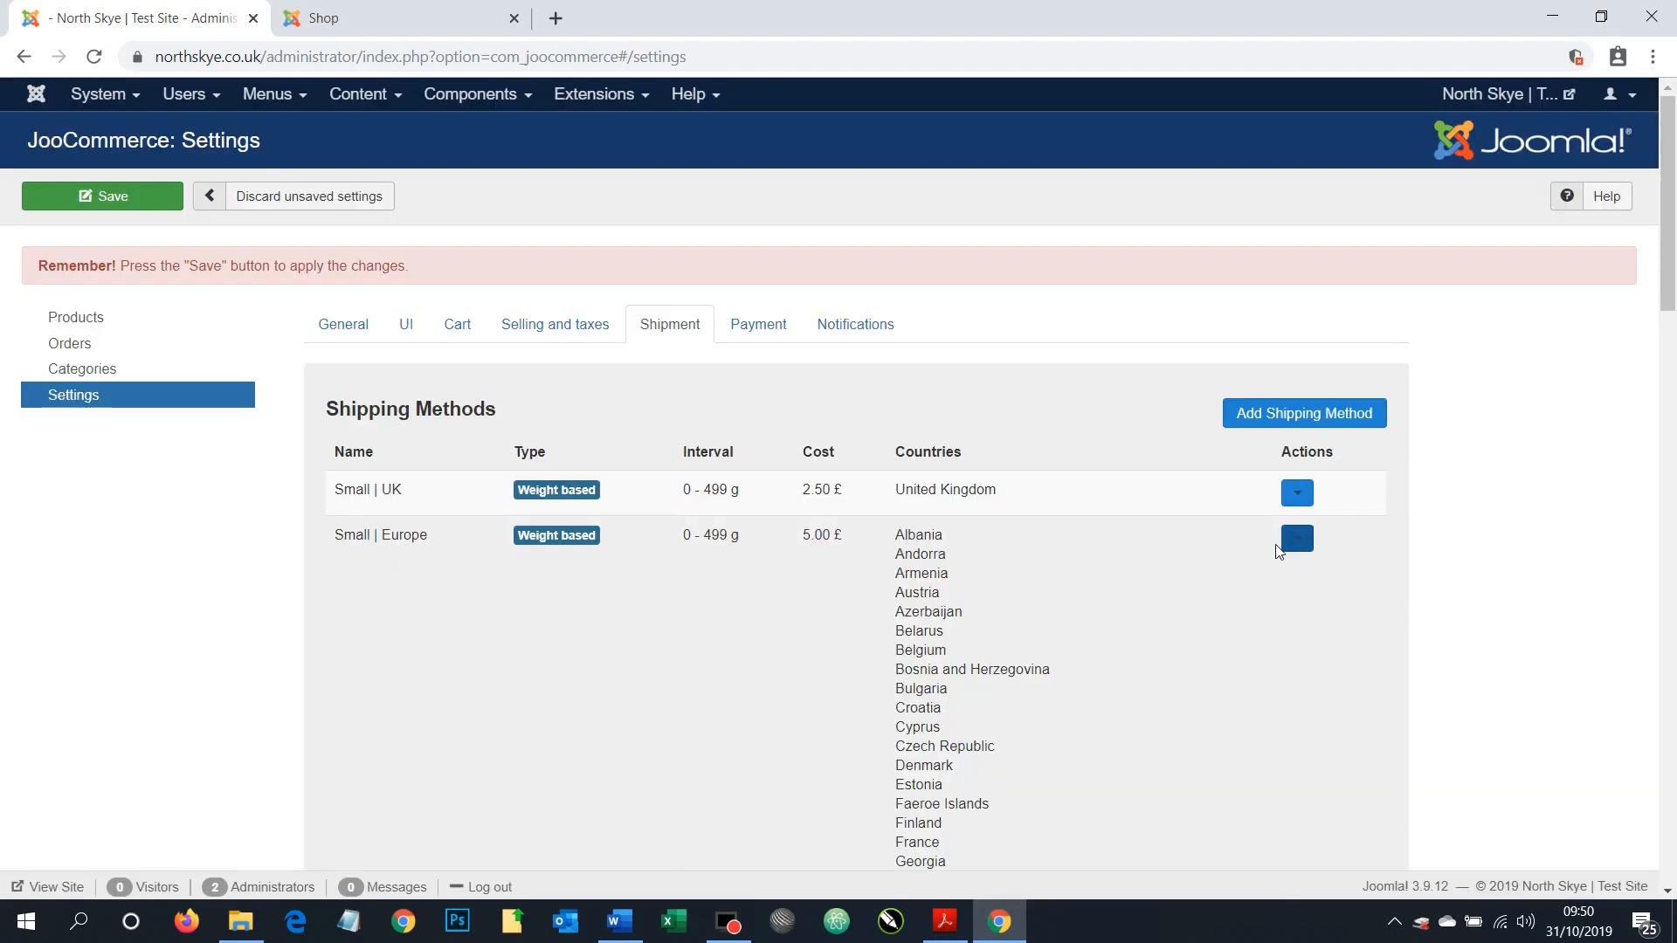
Try to assign all countries without rule to the Small | World shipping method by updating it with that option selected
{"action": "scroll", "coordinate": [1240, 532], "scroll_direction": "down", "scroll_amount": 14}
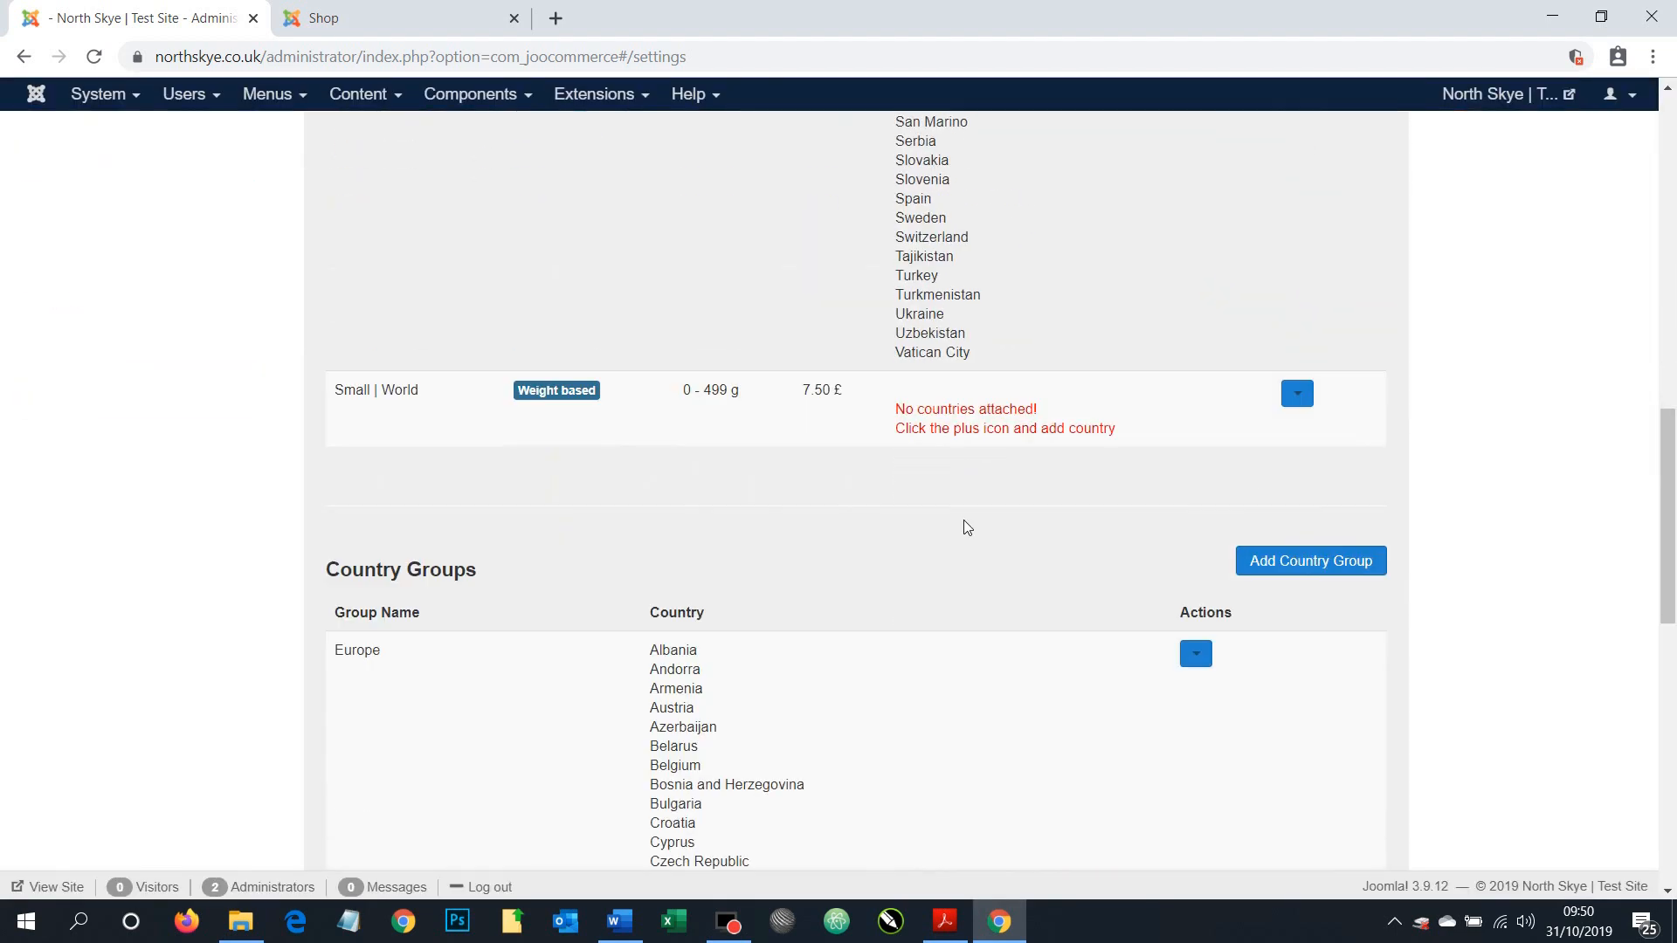
{"action": "left_click", "coordinate": [1299, 394]}
{"action": "left_click", "coordinate": [1327, 428]}
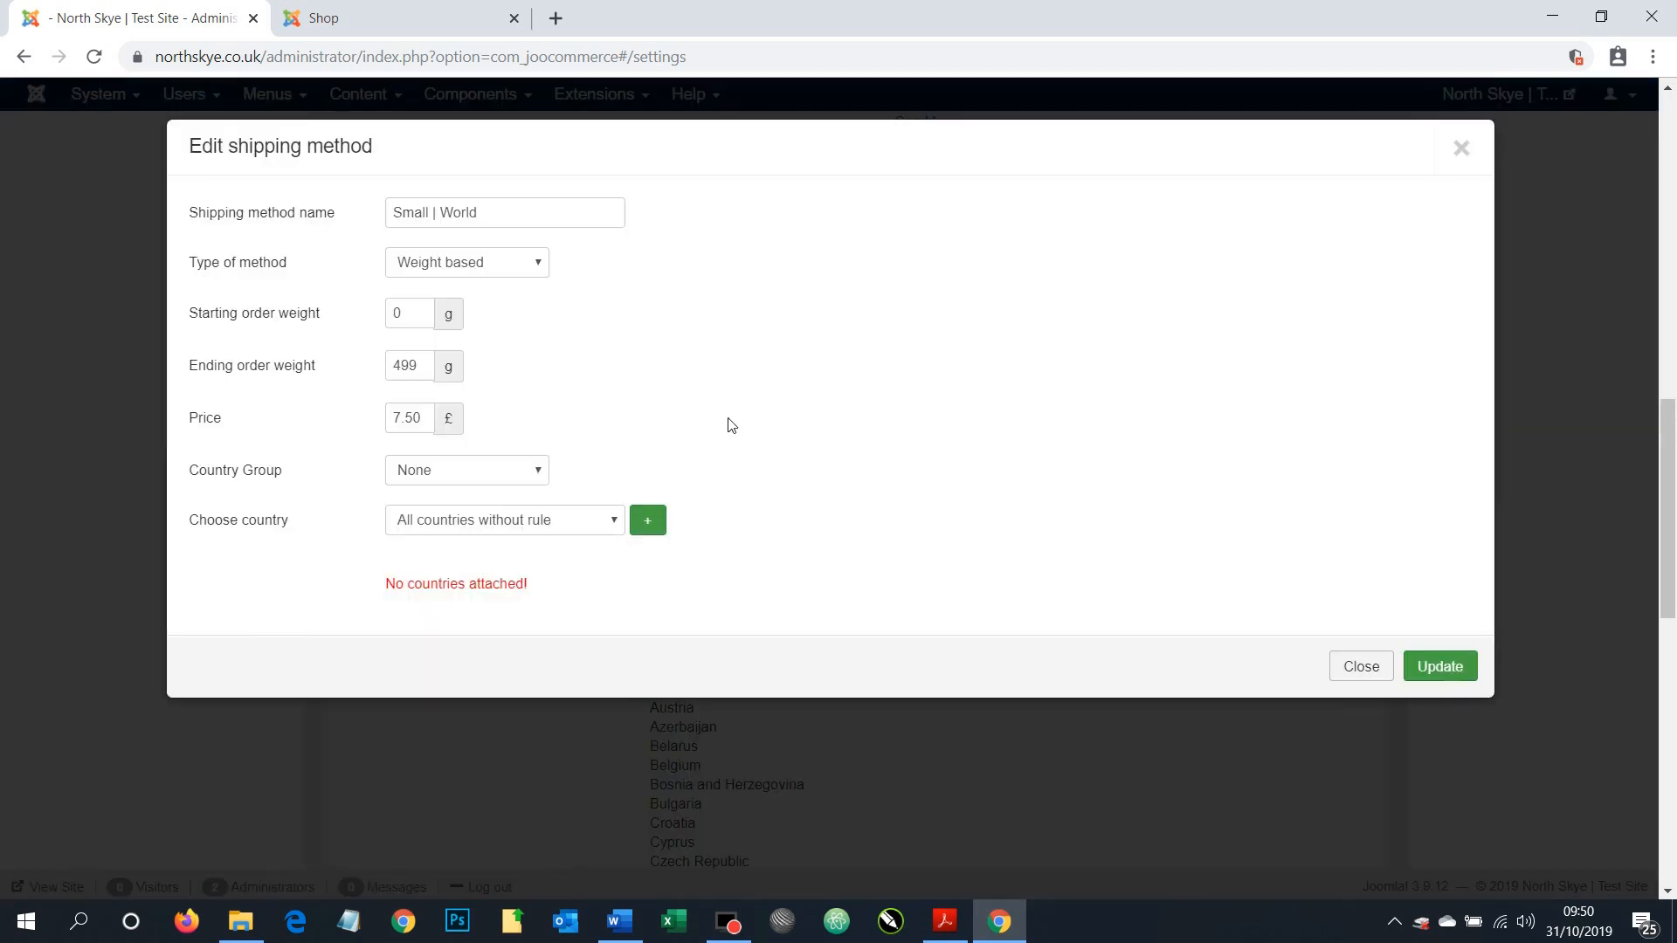
{"action": "left_click", "coordinate": [443, 522]}
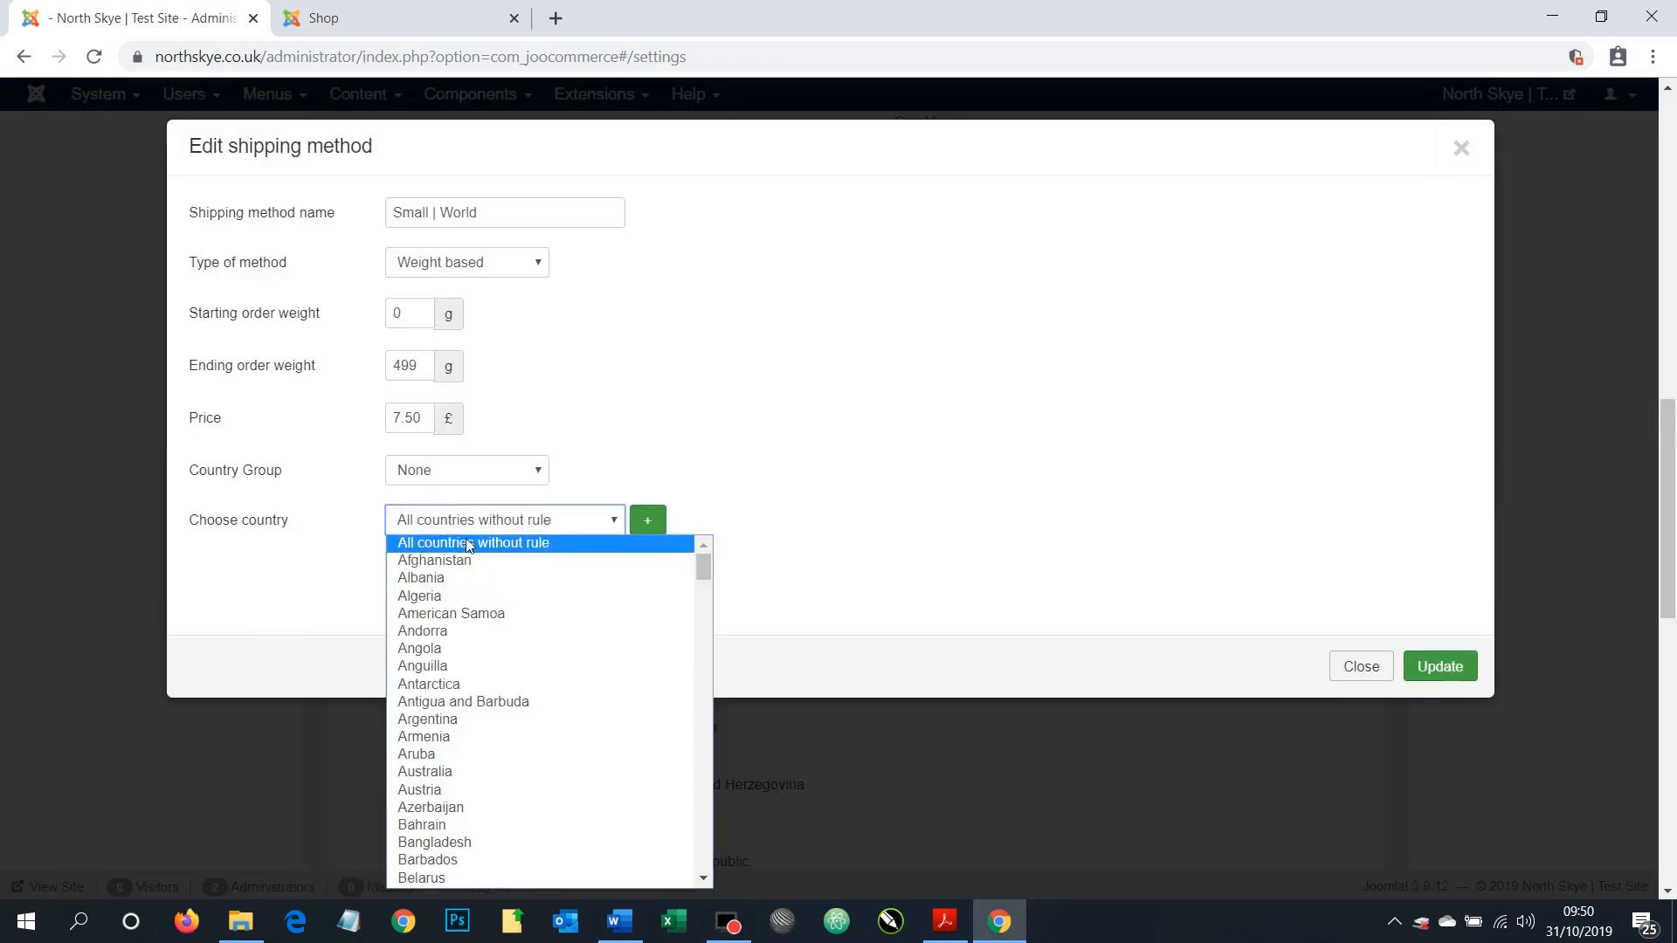
{"action": "left_click", "coordinate": [469, 544]}
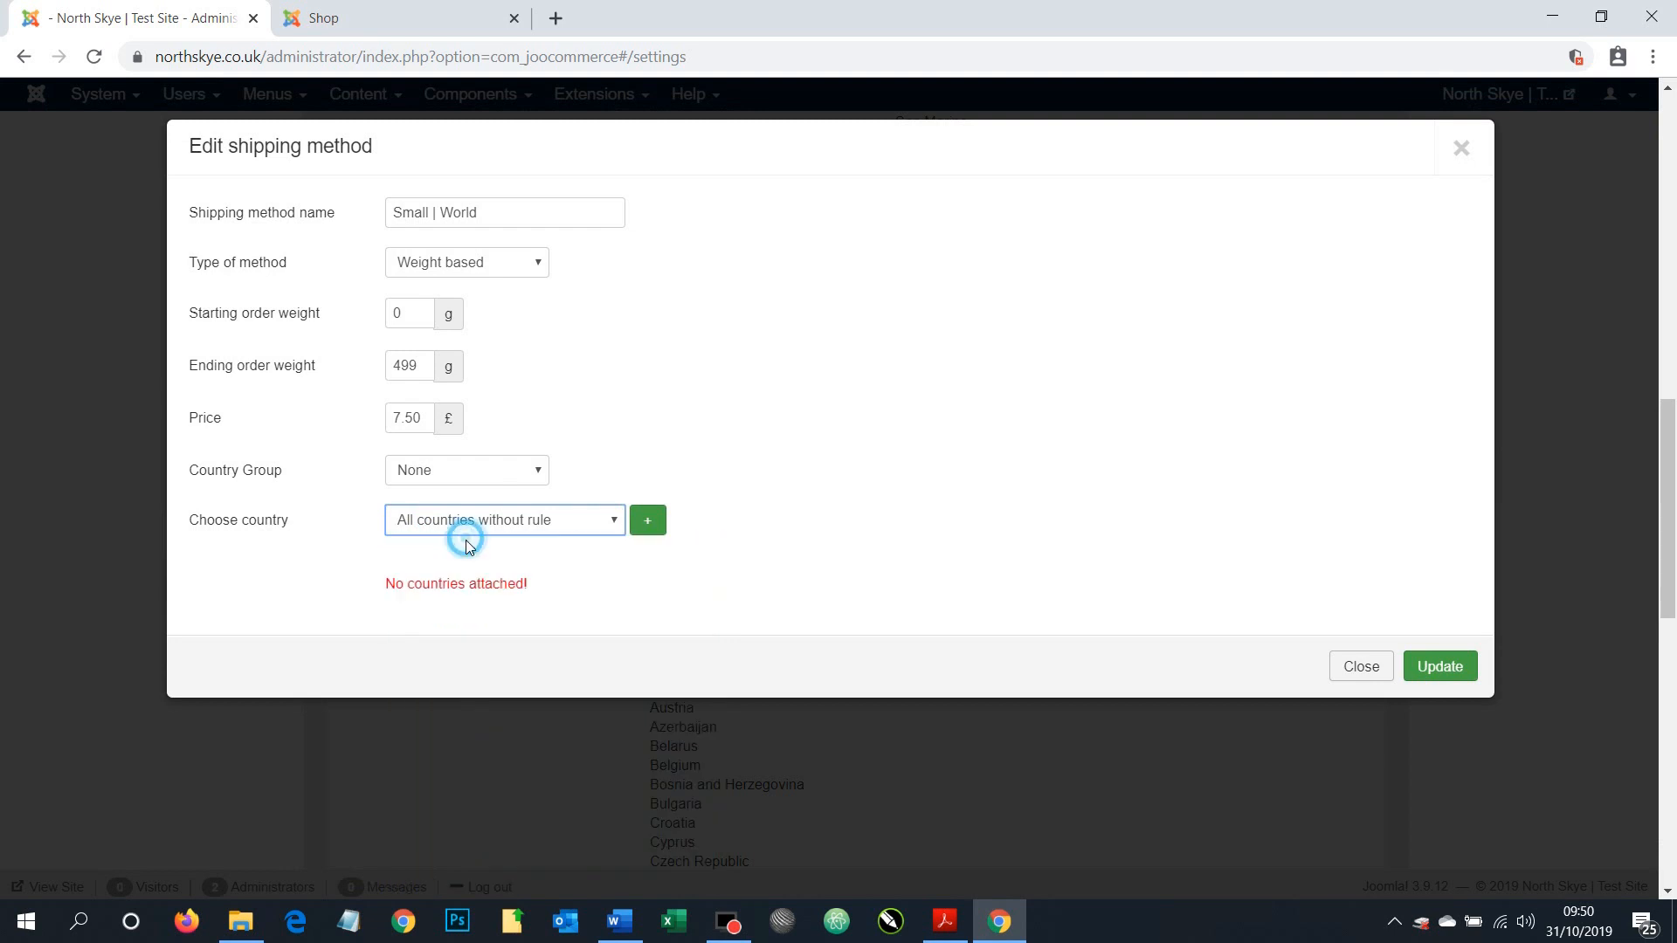
{"action": "left_click", "coordinate": [1433, 665]}
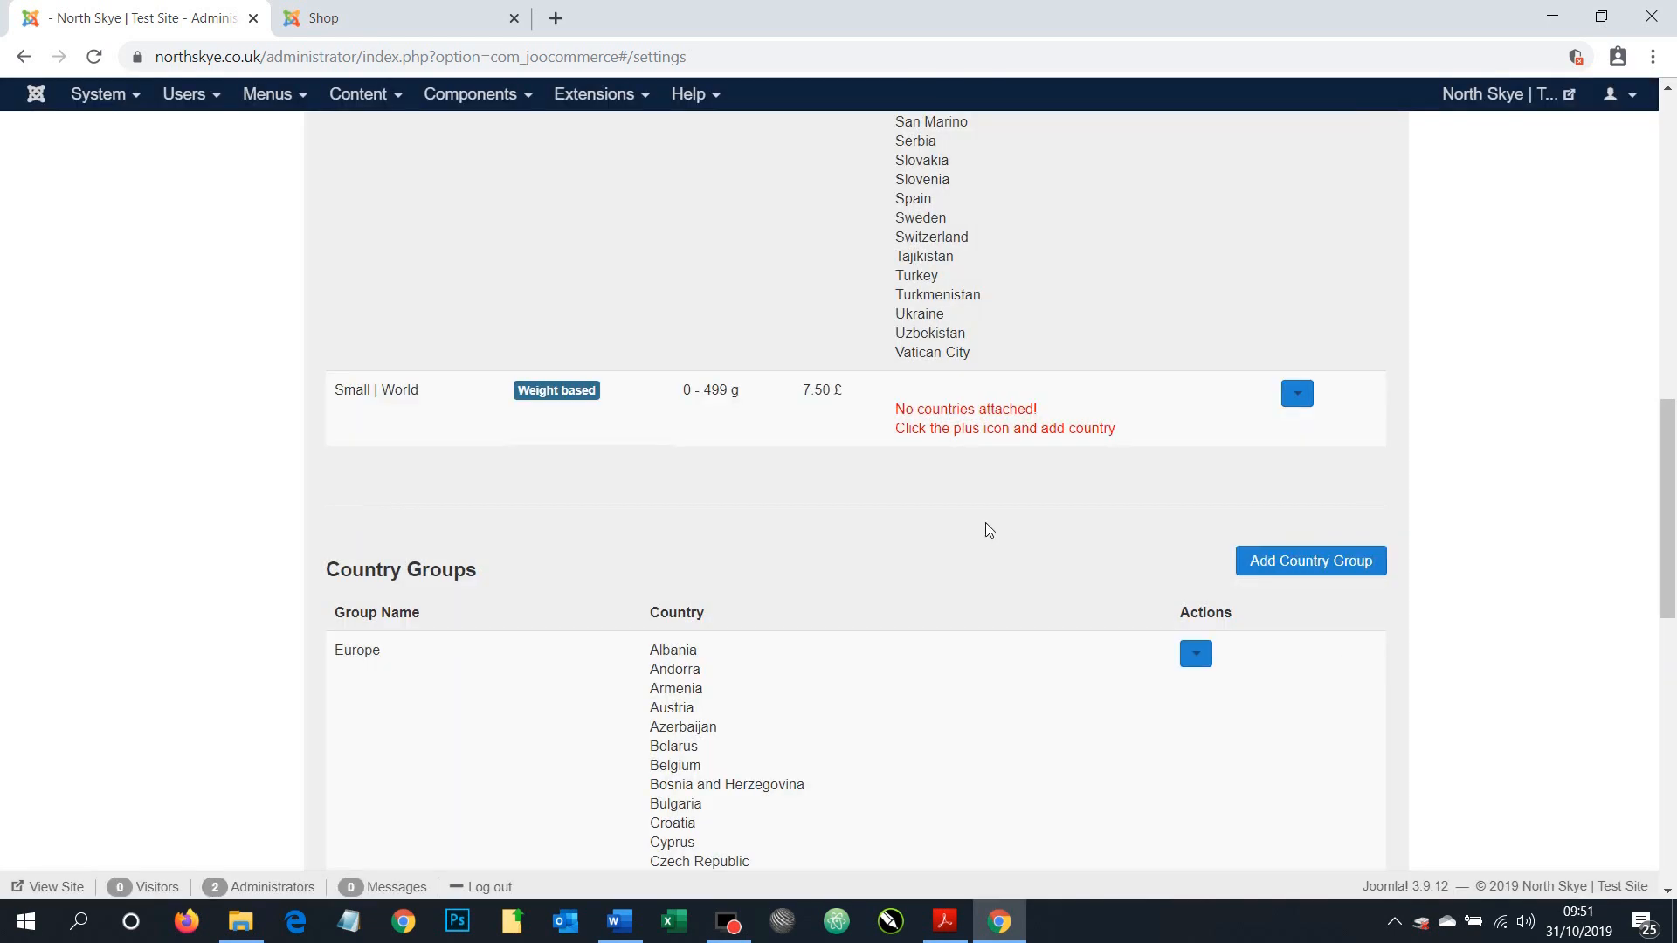
Attach all countries without rule to the Small | World shipping method and update it
{"action": "left_click", "coordinate": [1296, 392]}
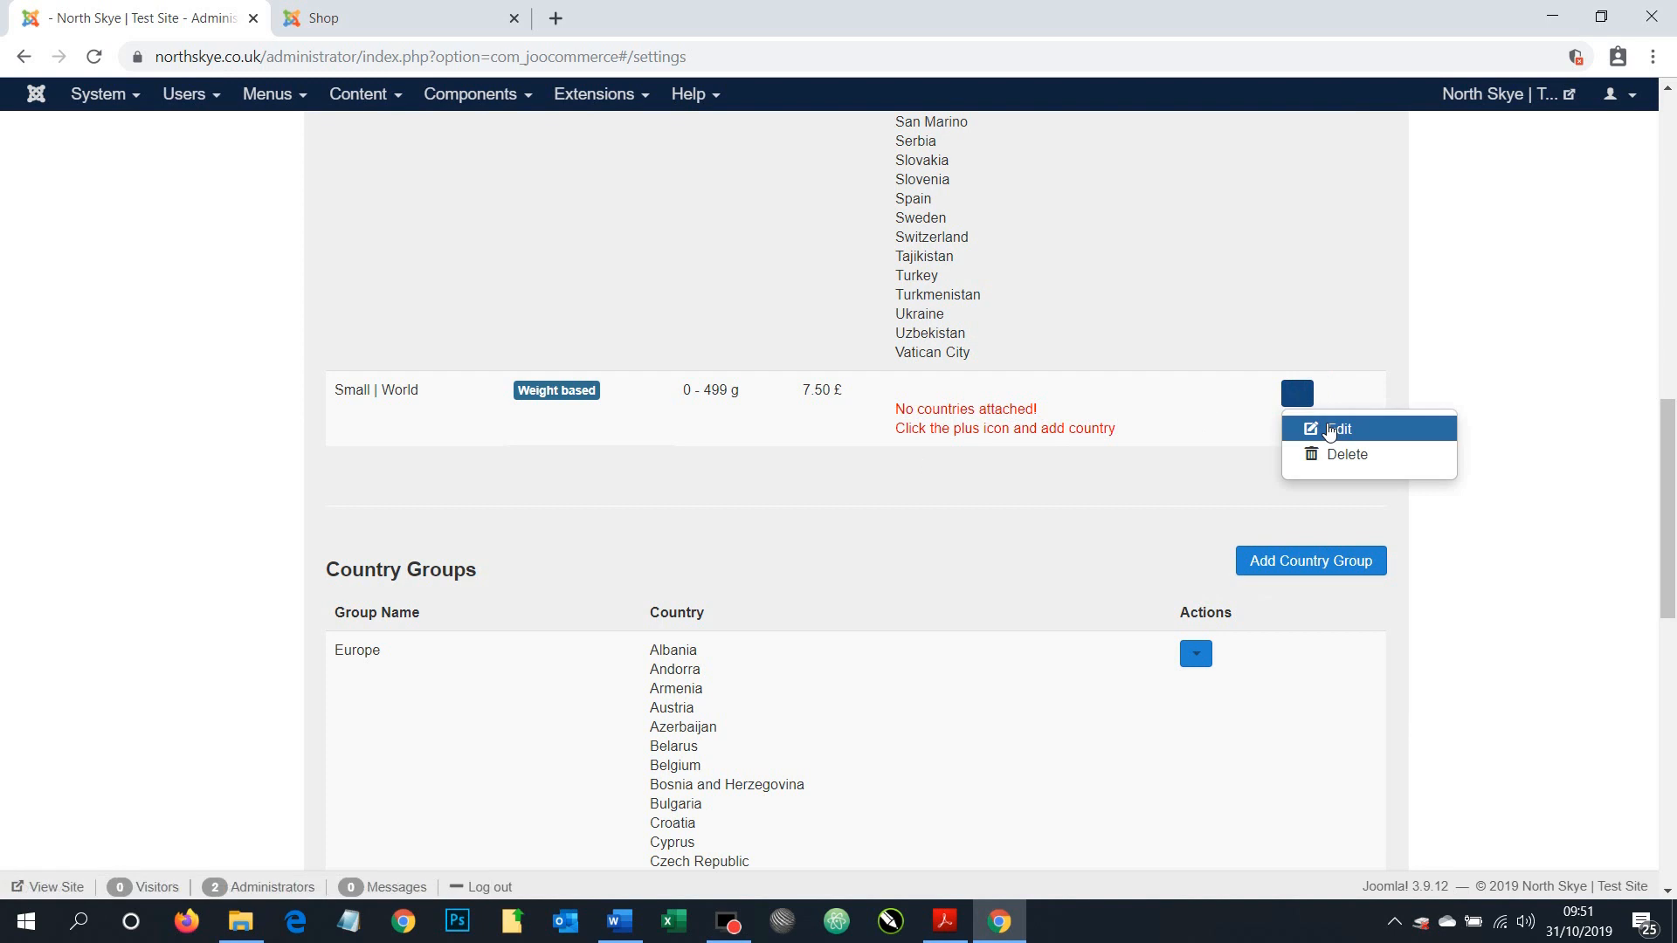
{"action": "left_click", "coordinate": [1322, 426]}
{"action": "left_click", "coordinate": [647, 534]}
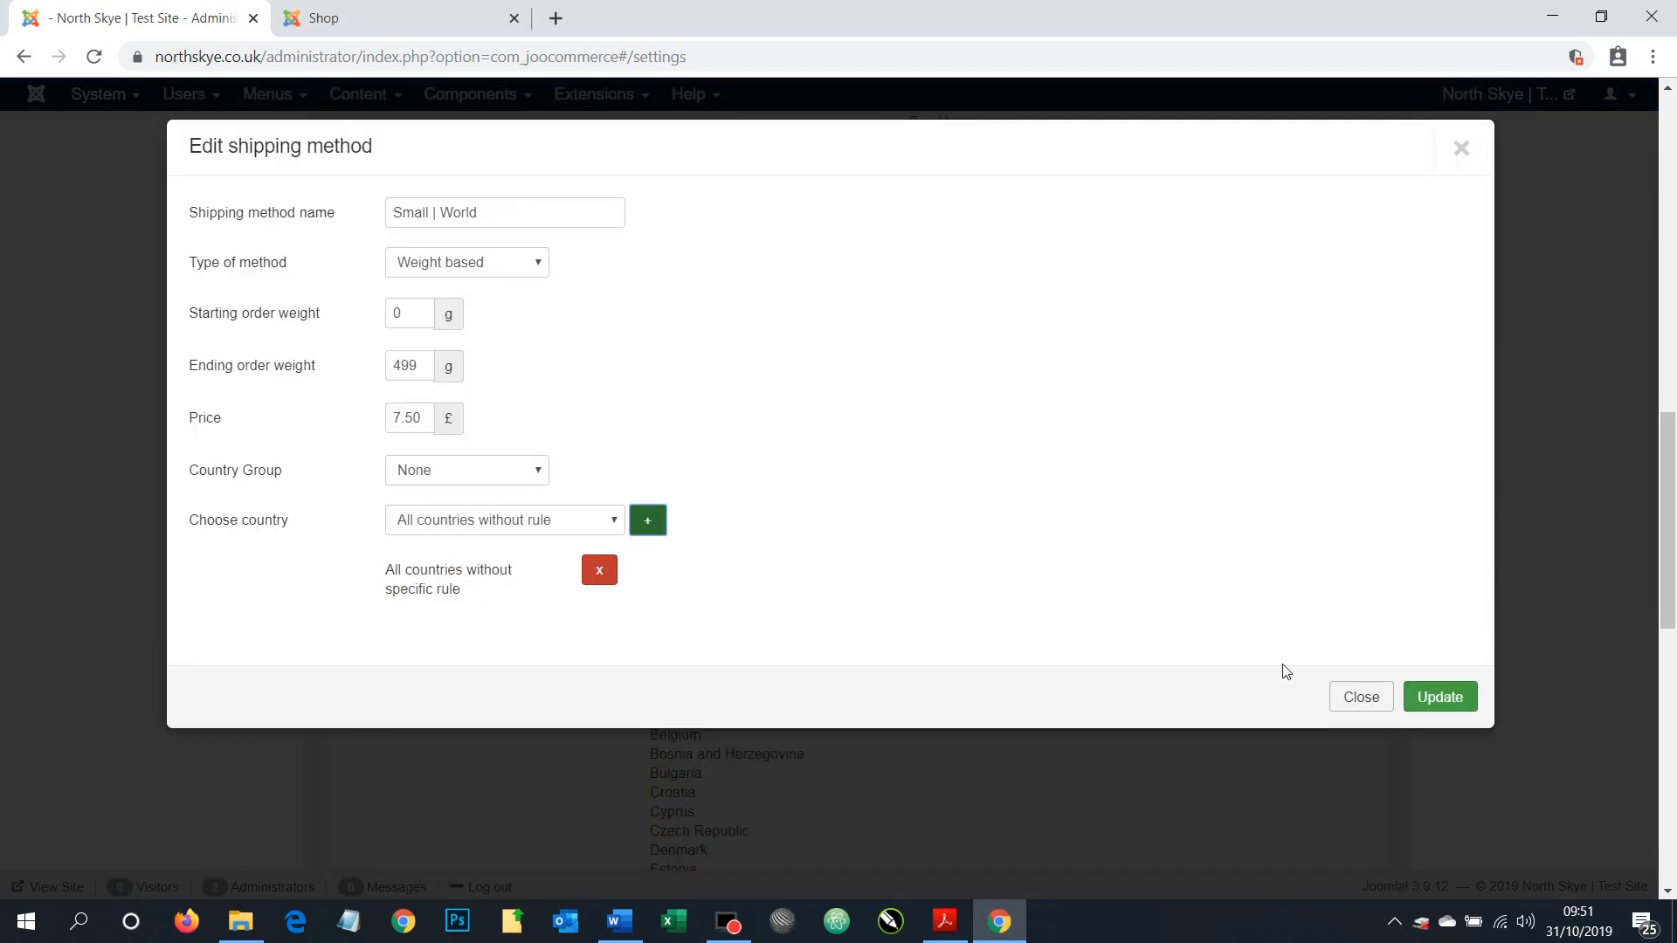
{"action": "left_click", "coordinate": [1457, 697]}
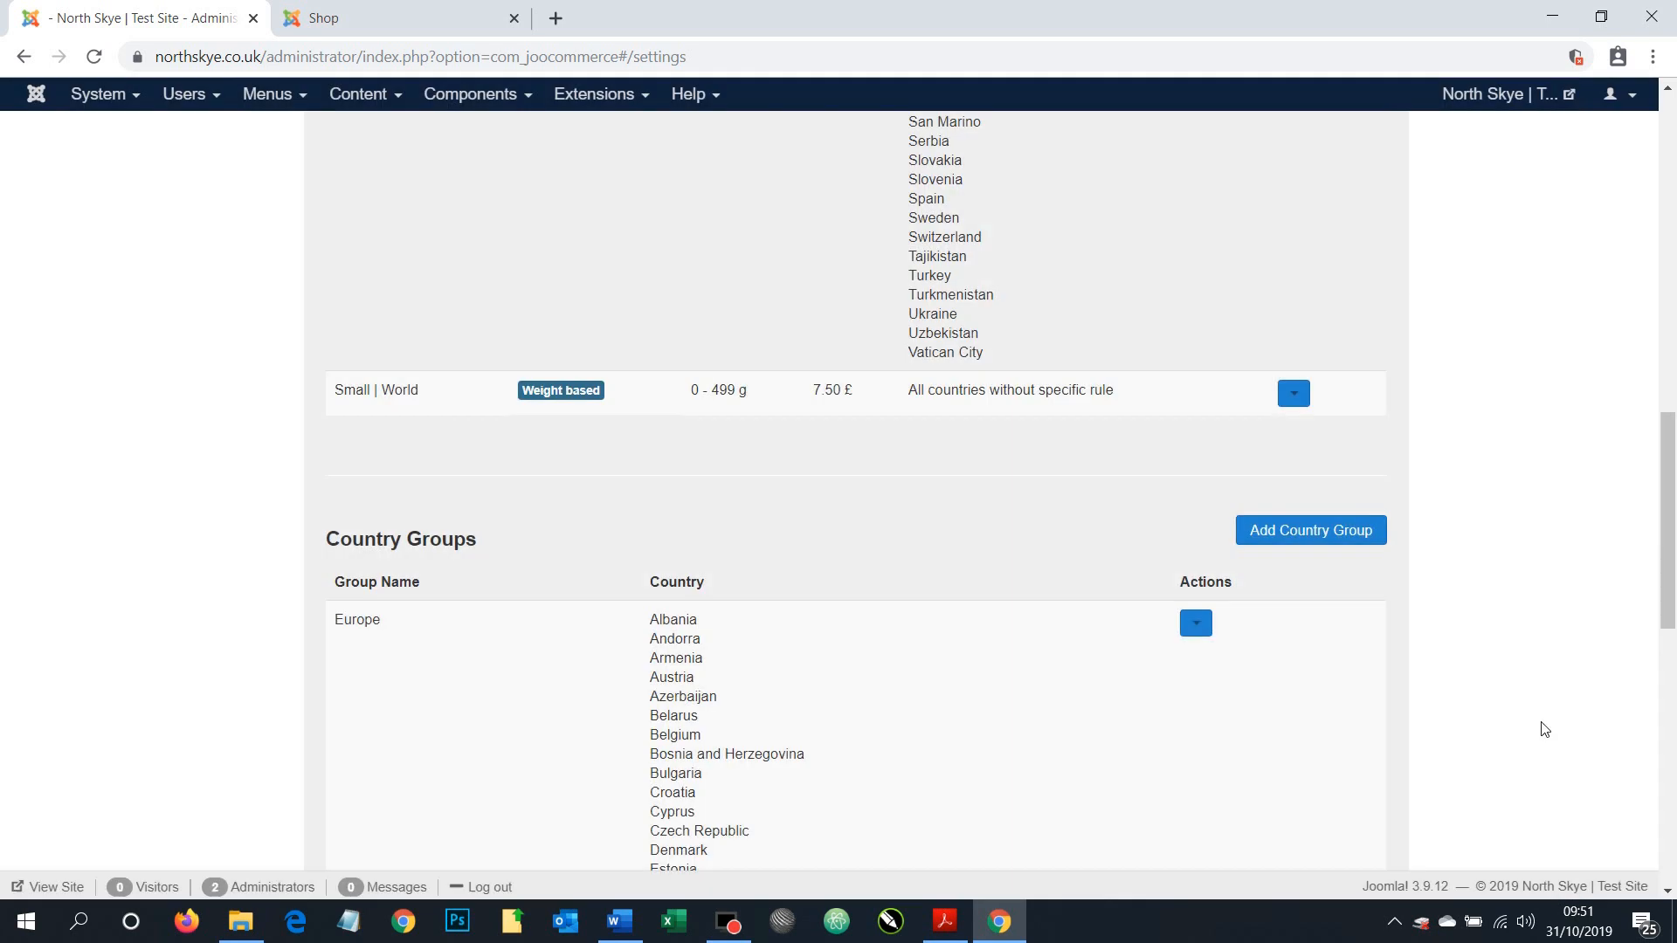
Review the Small shipping methods for UK, Europe and World, and open Shipping Costs.pdf in Acrobat Reader to see the price table
{"action": "scroll", "coordinate": [742, 375], "scroll_direction": "up", "scroll_amount": 15}
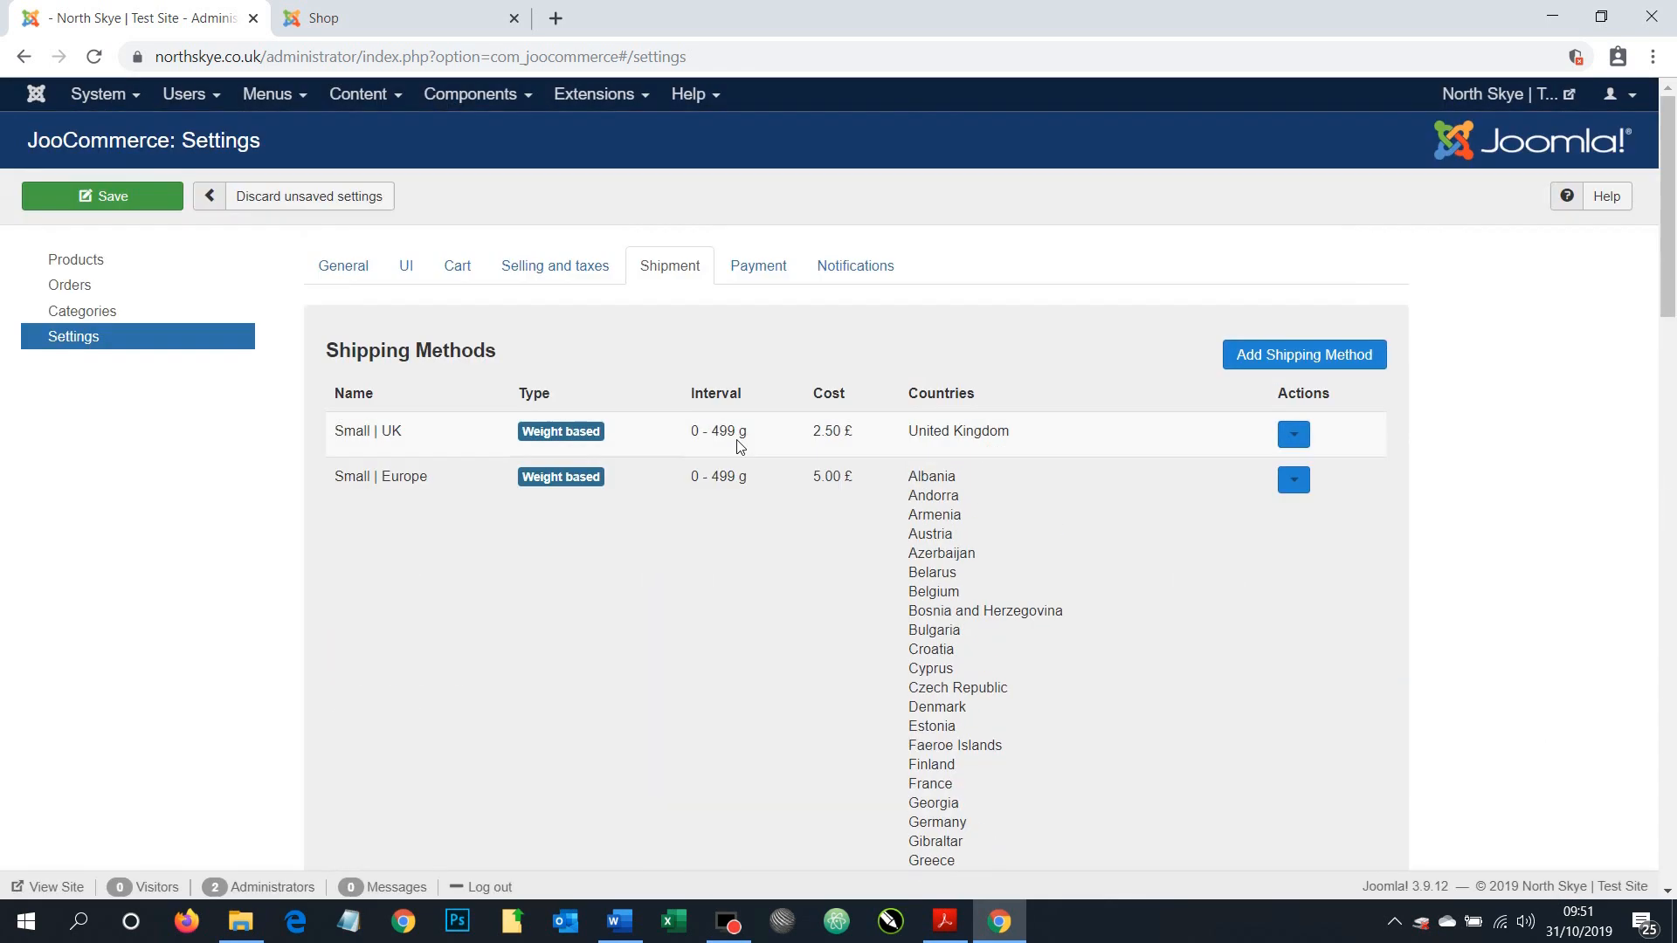
{"action": "scroll", "coordinate": [737, 445], "scroll_direction": "down", "scroll_amount": 4}
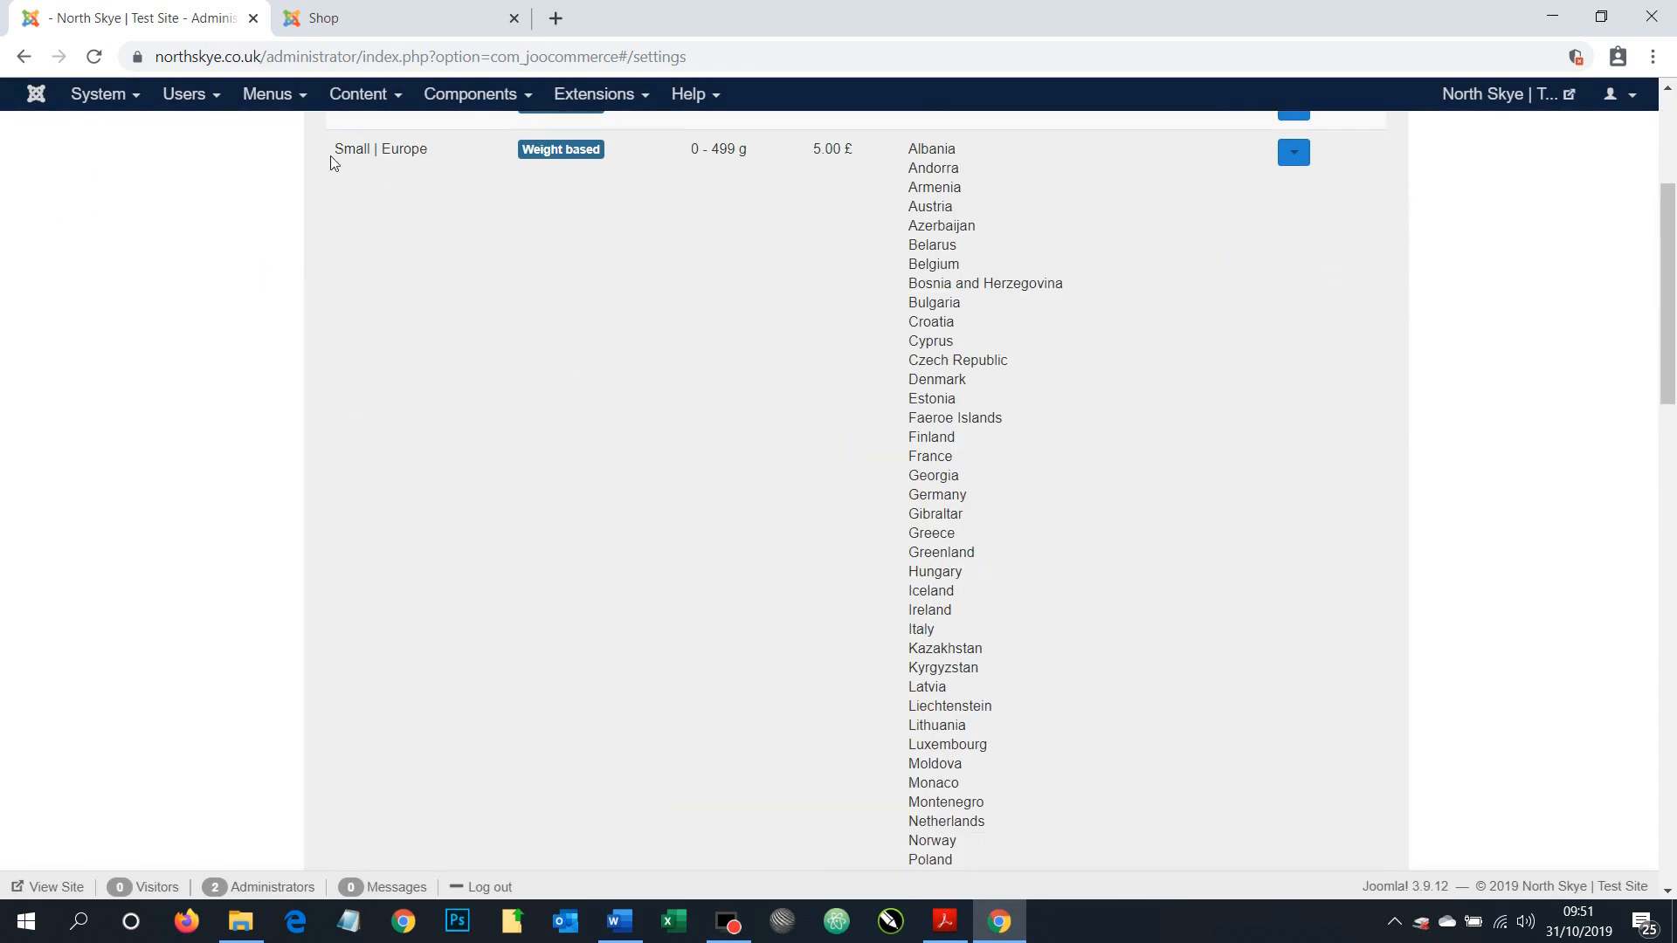
{"action": "scroll", "coordinate": [365, 472], "scroll_direction": "down", "scroll_amount": 6}
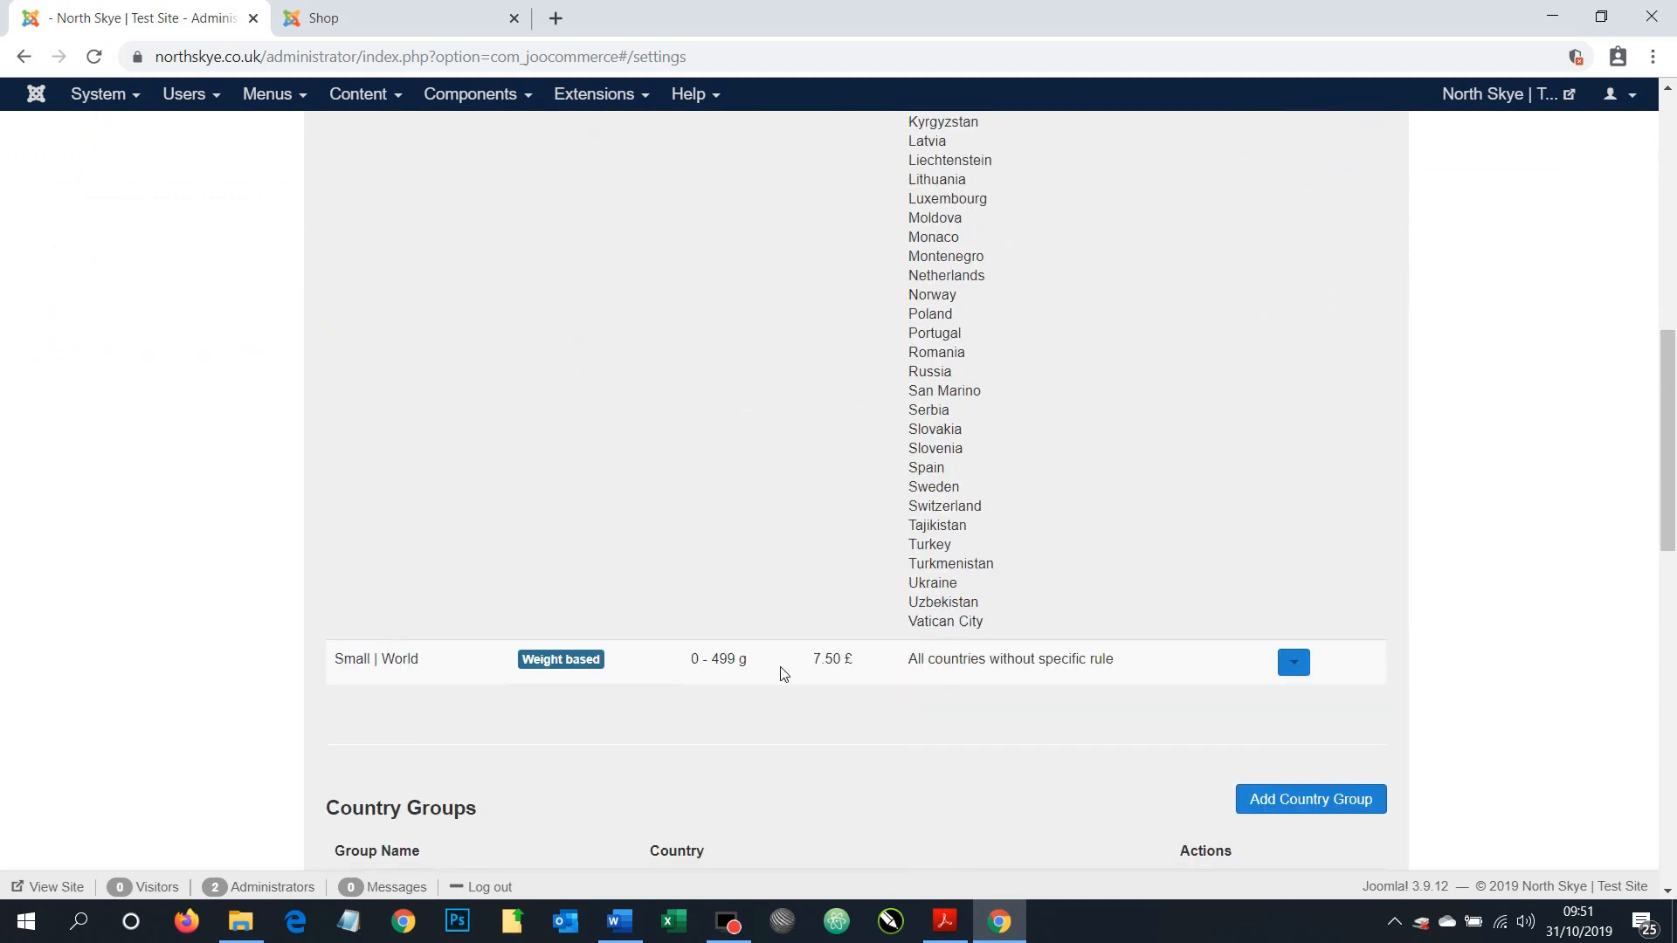
{"action": "scroll", "coordinate": [791, 646], "scroll_direction": "down", "scroll_amount": 1}
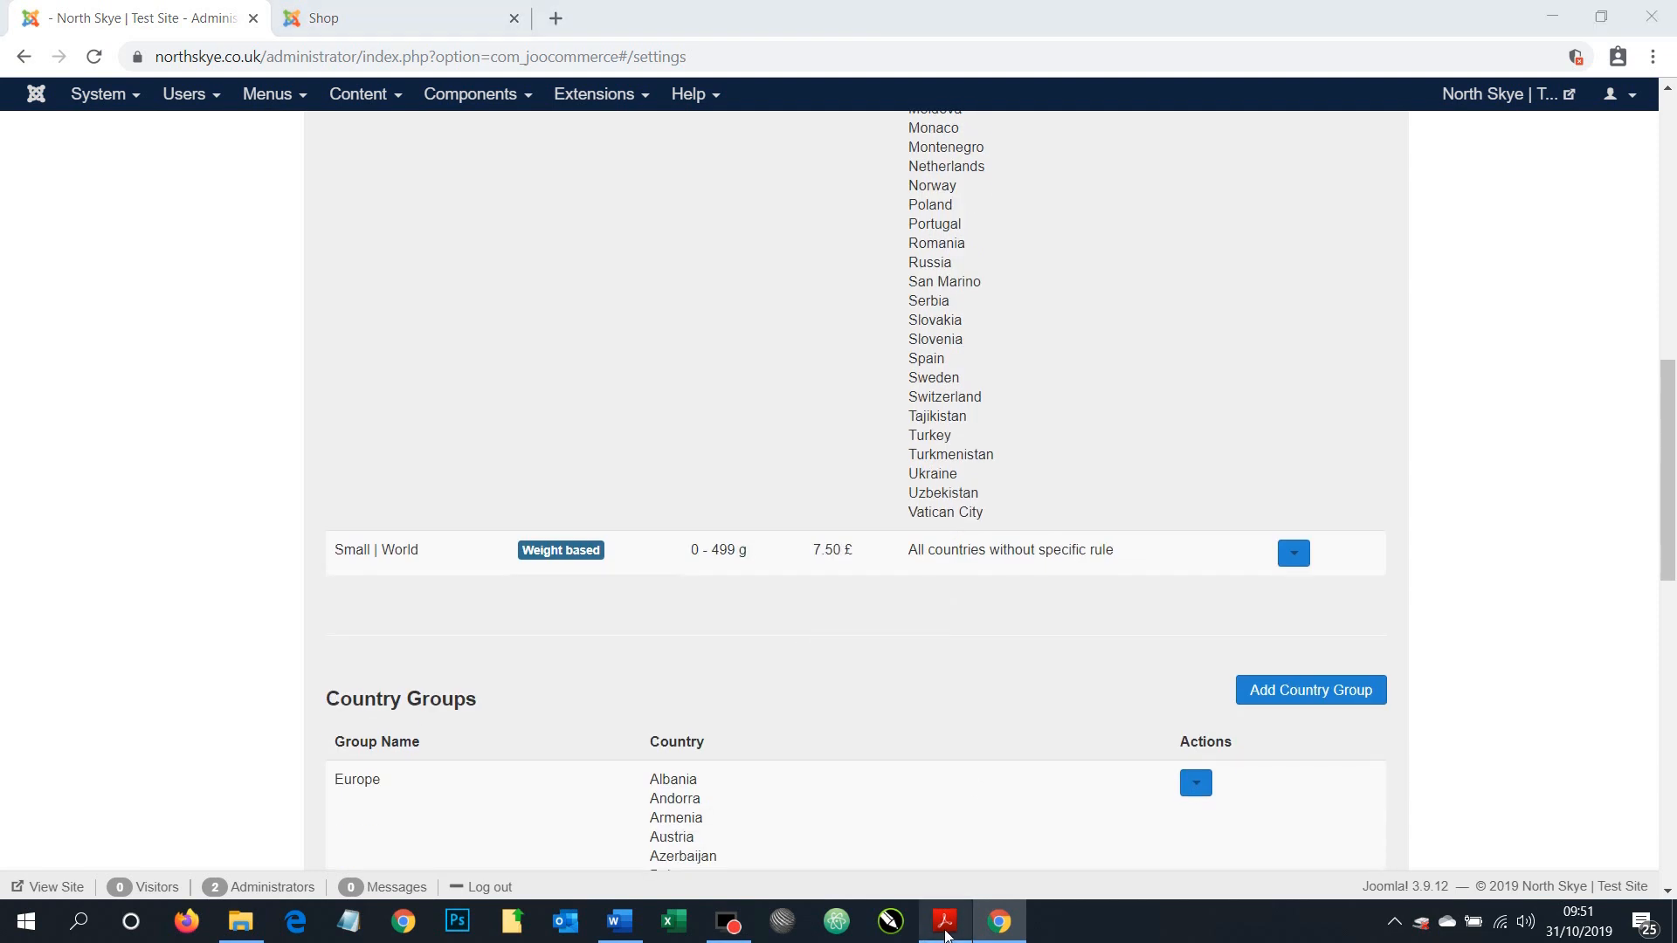
{"action": "left_click", "coordinate": [944, 922]}
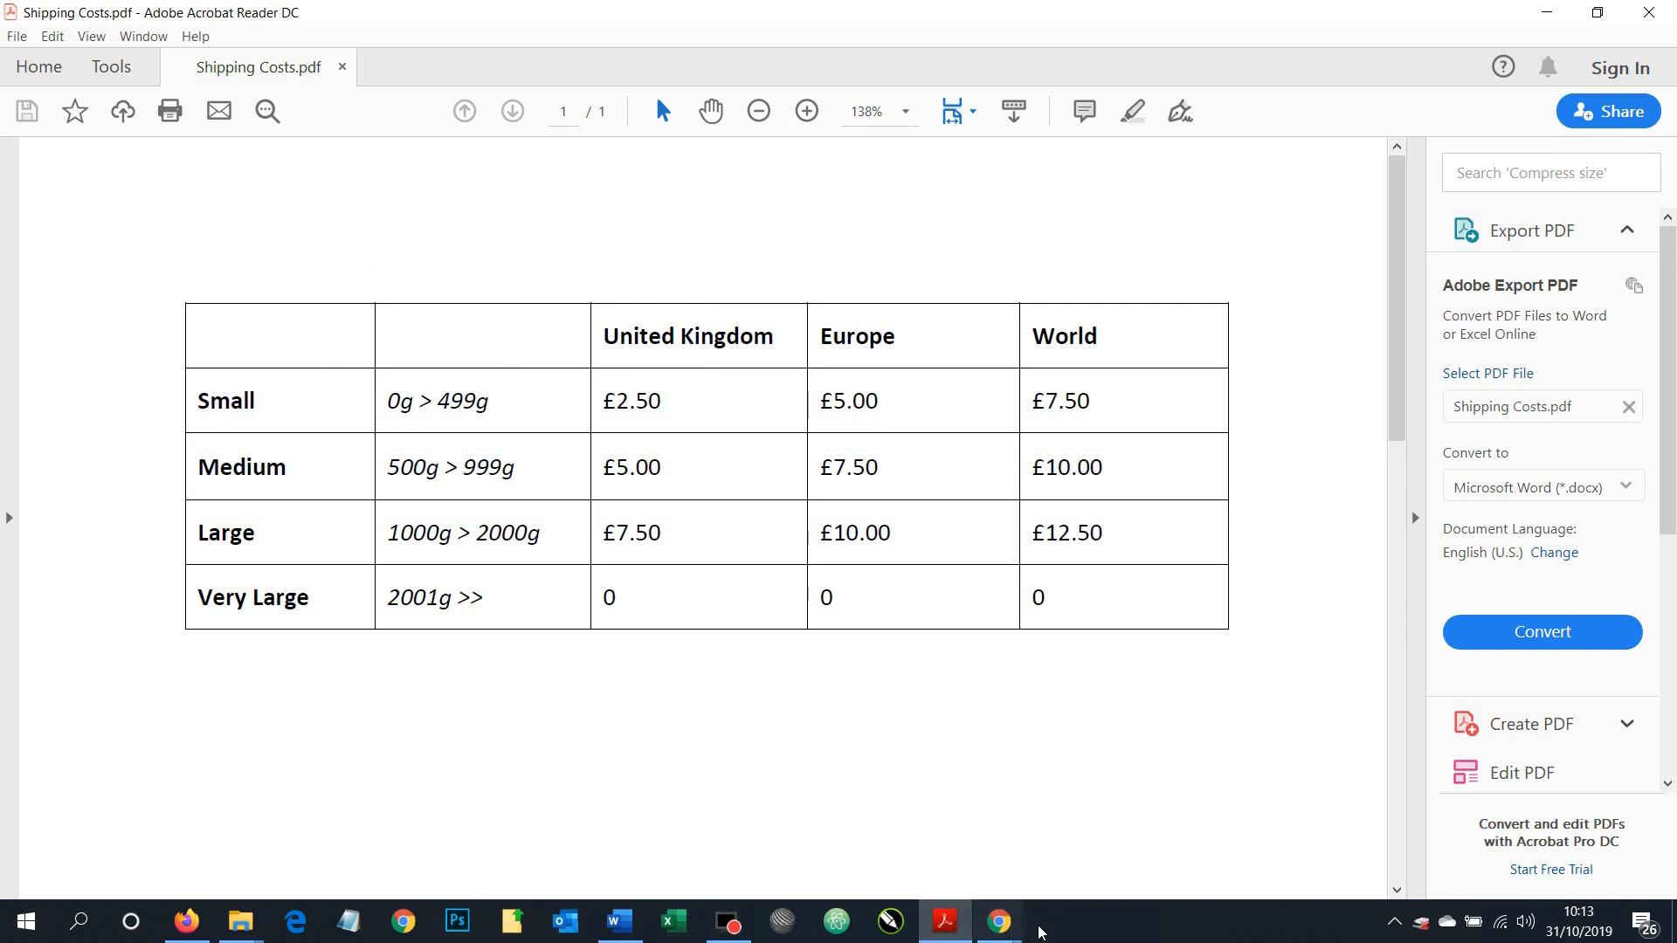
Return to the JooCommerce shipment settings in Chrome and examine the weight intervals, costs and countries of all Small, Medium and Large shipping methods
{"action": "mouse_move", "coordinate": [998, 921]}
{"action": "left_click", "coordinate": [934, 854]}
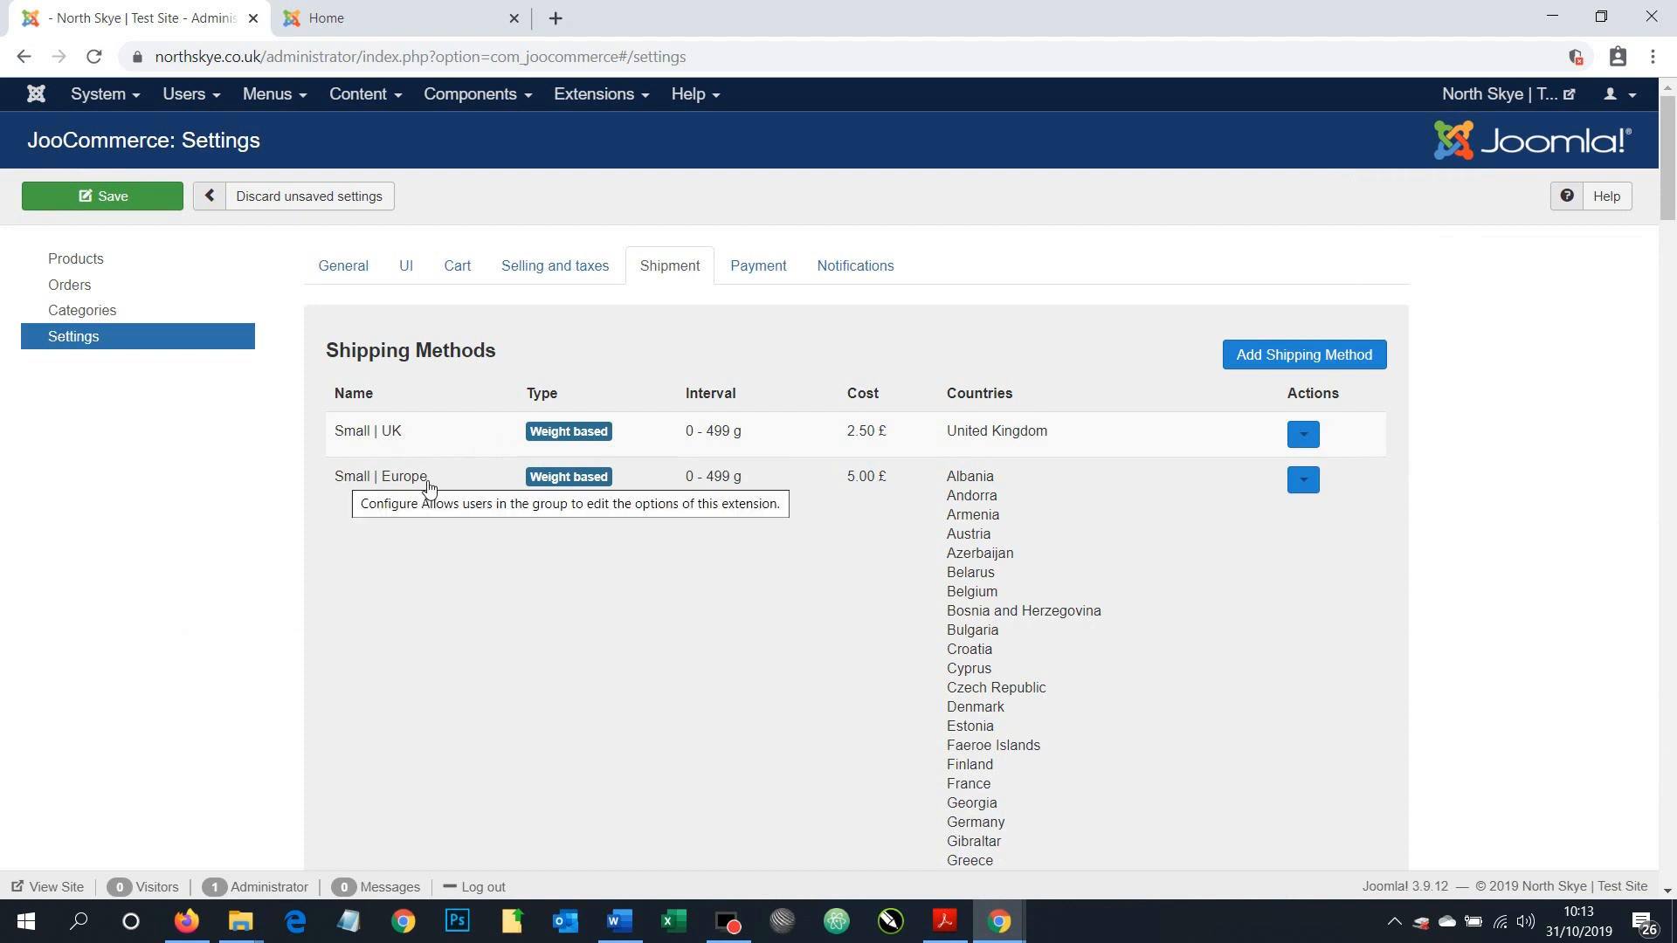
{"action": "scroll", "coordinate": [349, 482], "scroll_direction": "down", "scroll_amount": 10}
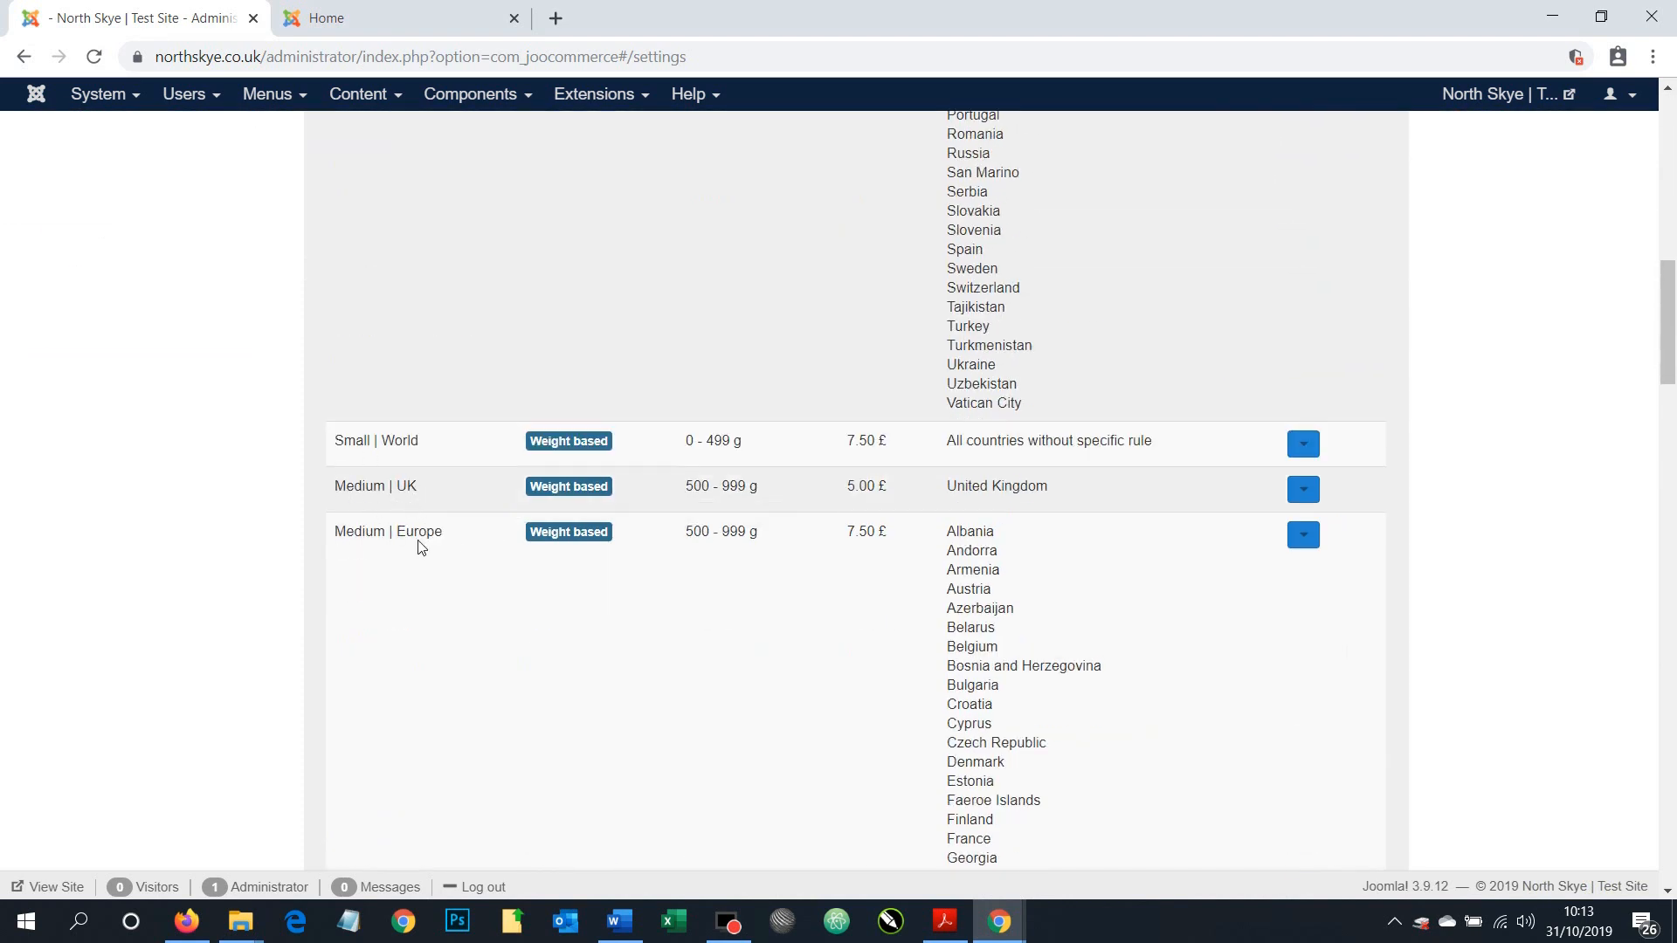
{"action": "scroll", "coordinate": [489, 526], "scroll_direction": "down", "scroll_amount": 12}
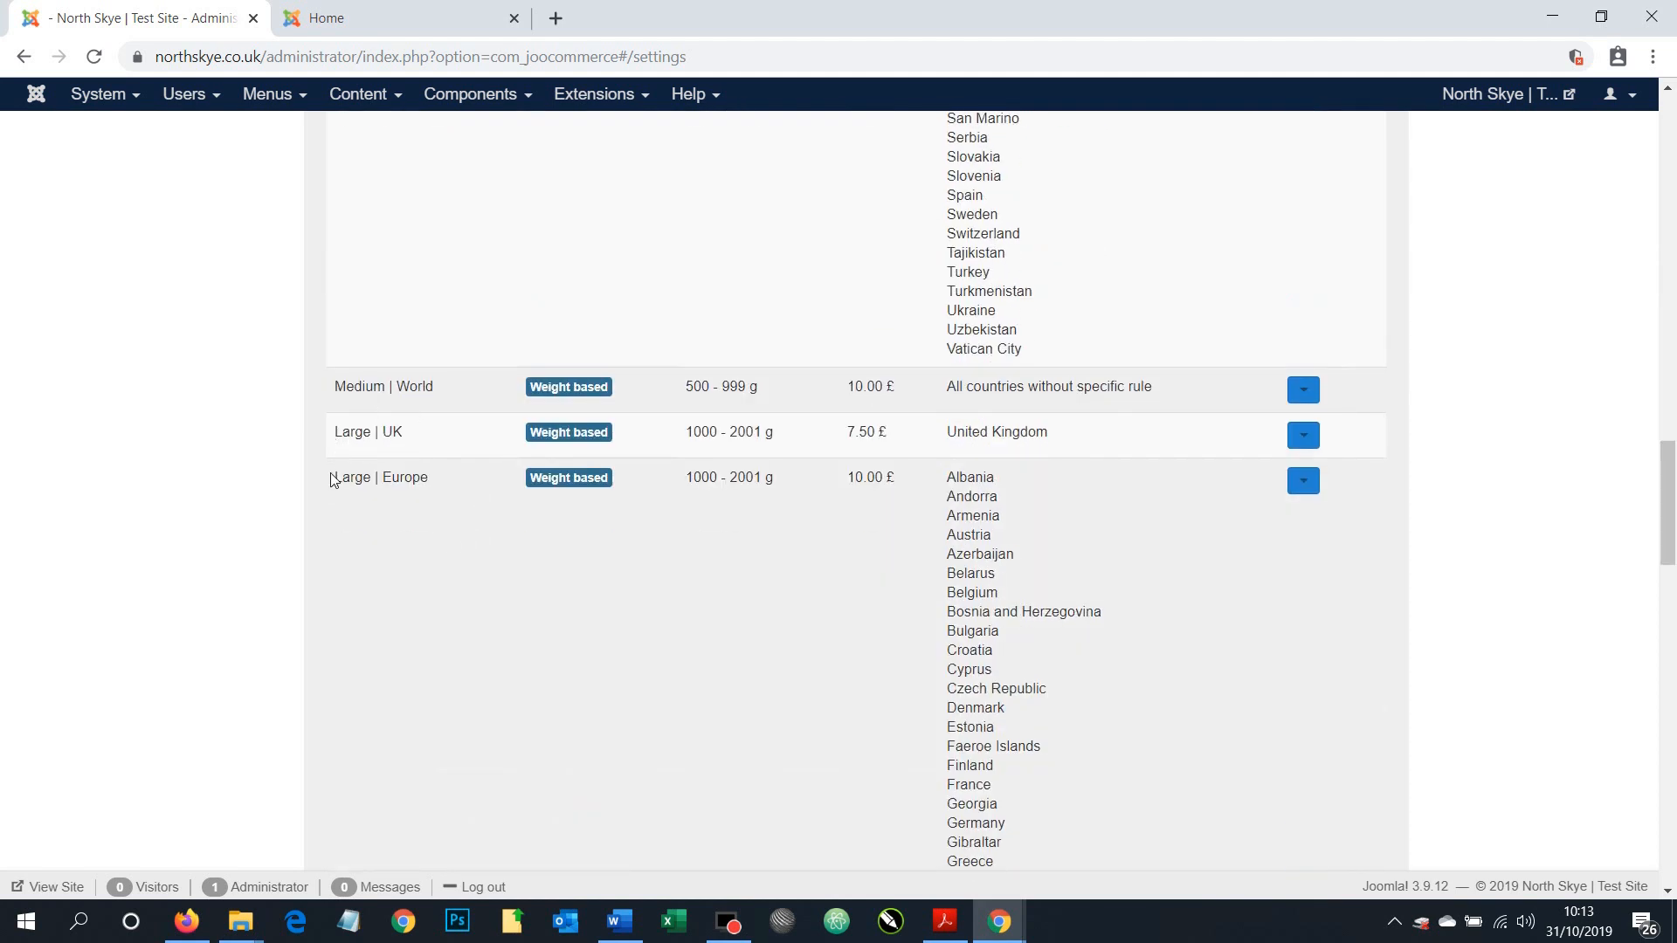
{"action": "scroll", "coordinate": [437, 482], "scroll_direction": "down", "scroll_amount": 9}
{"action": "scroll", "coordinate": [436, 491], "scroll_direction": "down", "scroll_amount": 3}
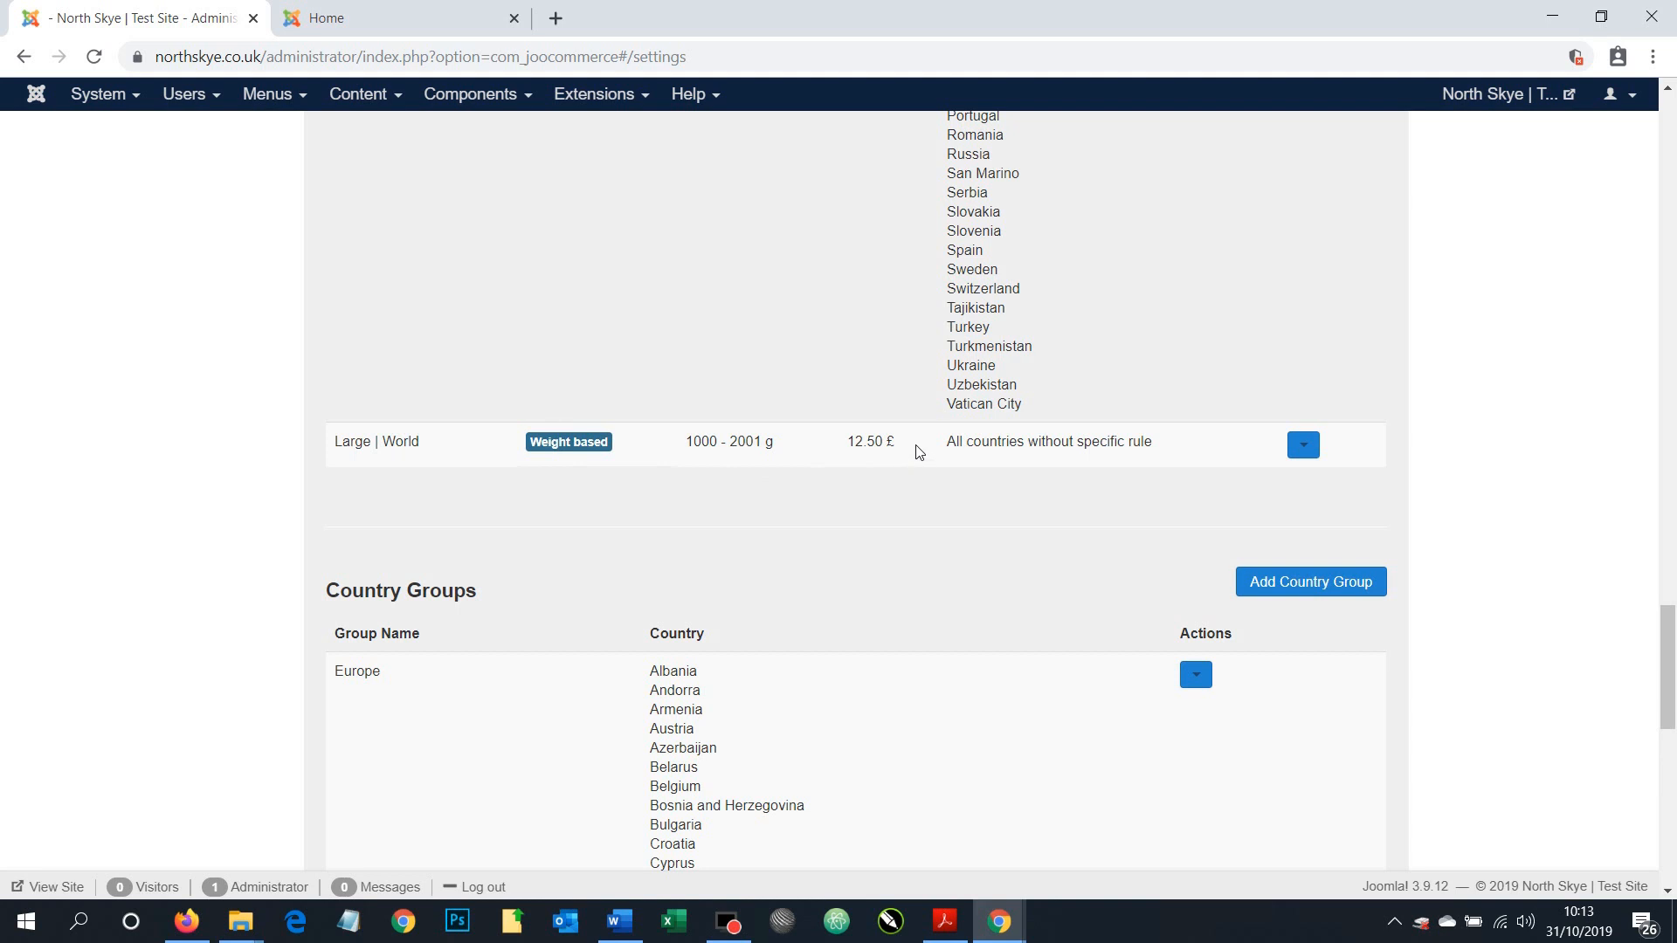
{"action": "scroll", "coordinate": [922, 463], "scroll_direction": "up", "scroll_amount": 6}
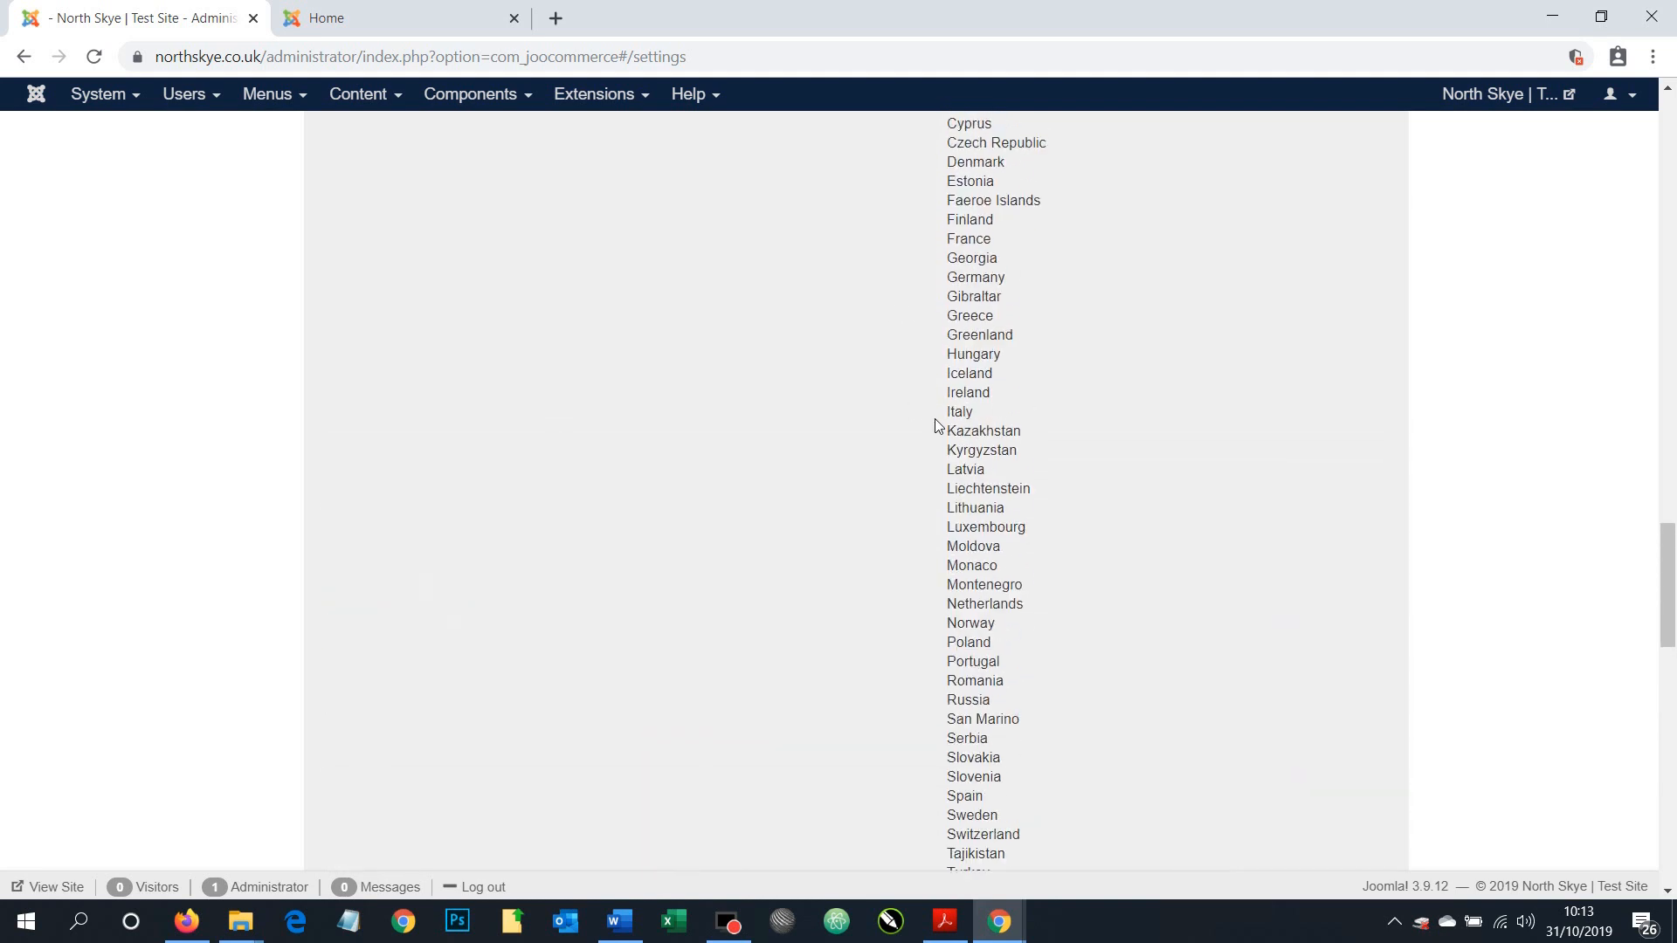
{"action": "scroll", "coordinate": [911, 403], "scroll_direction": "up", "scroll_amount": 6}
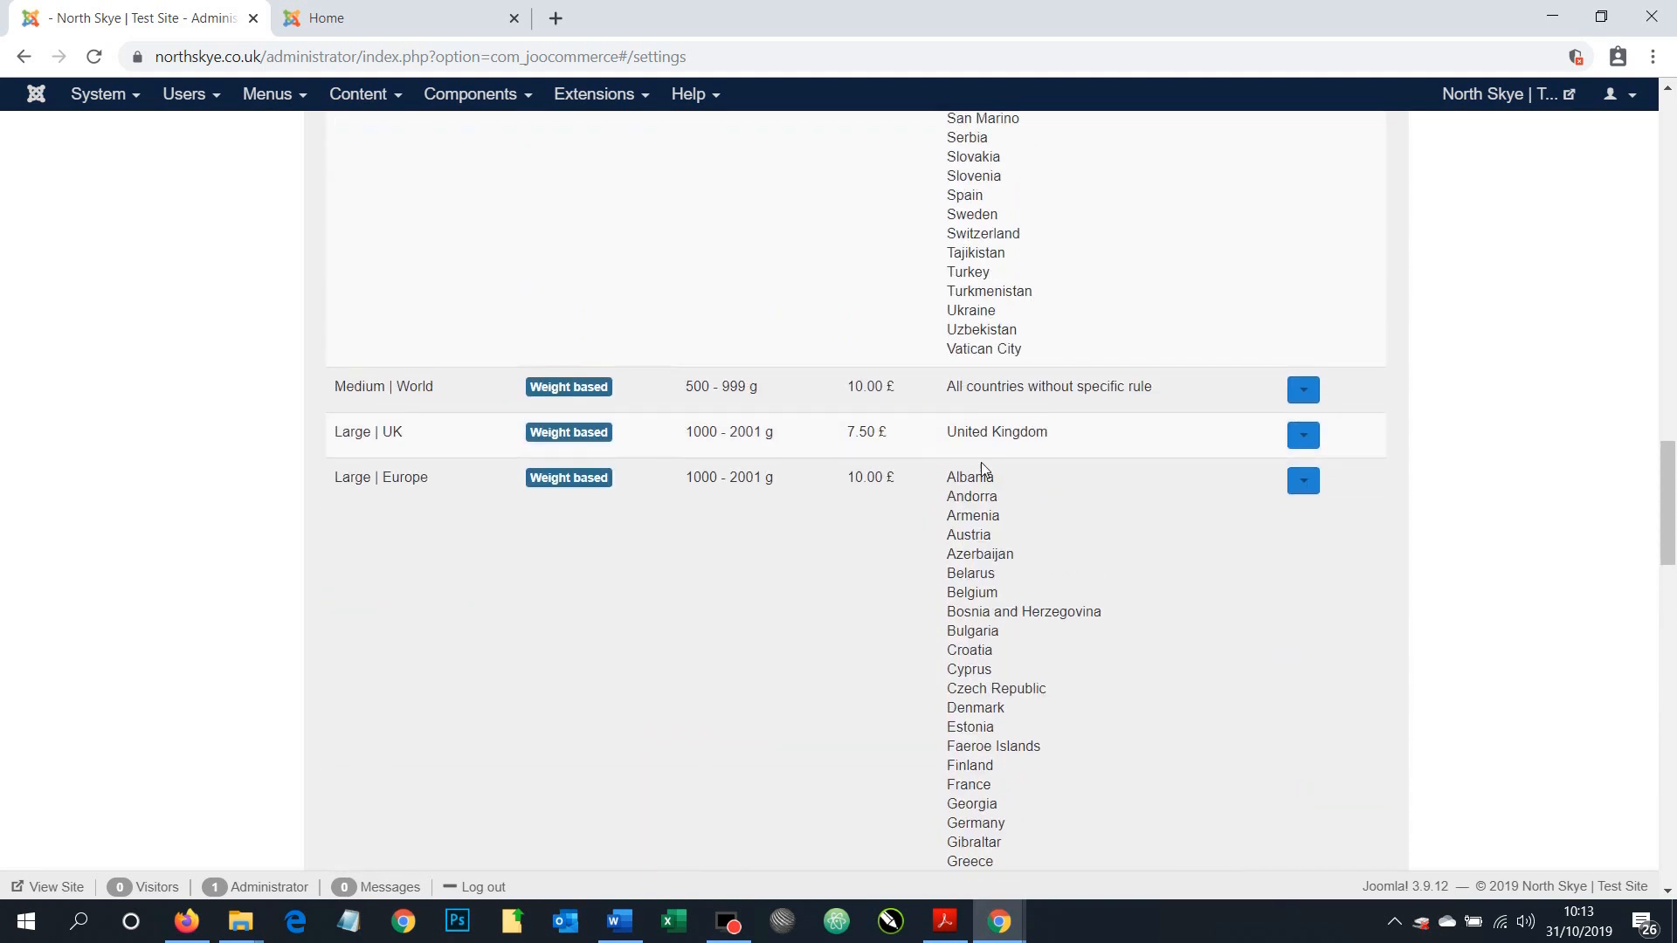
{"action": "scroll", "coordinate": [992, 610], "scroll_direction": "down", "scroll_amount": 8}
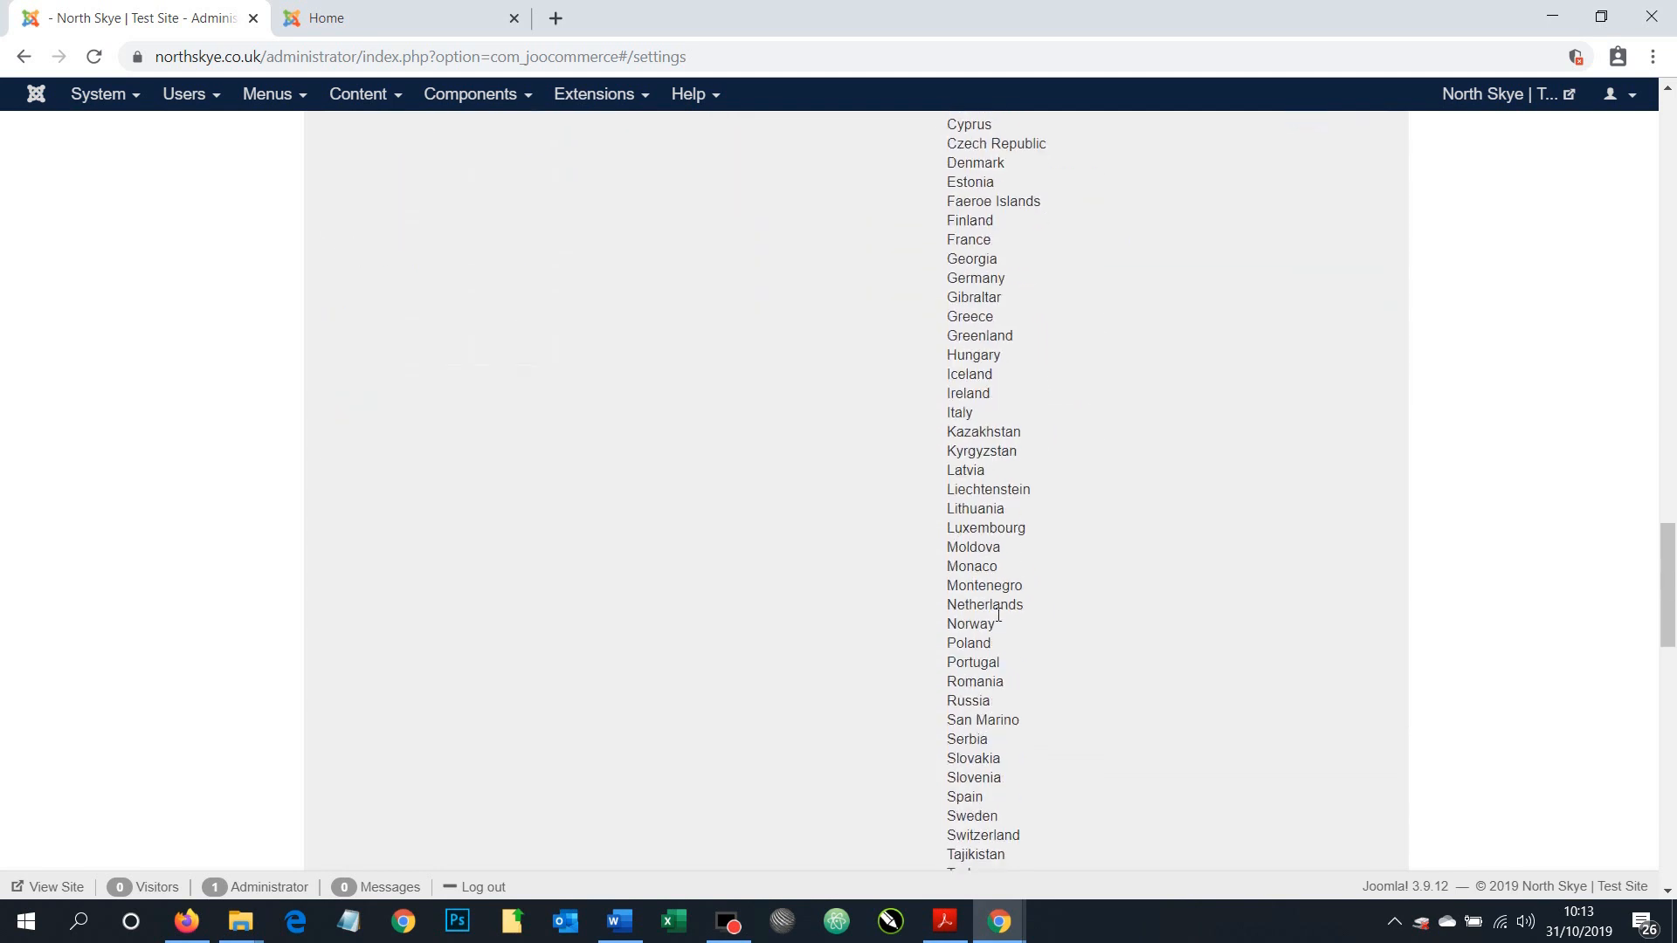
{"action": "scroll", "coordinate": [998, 611], "scroll_direction": "down", "scroll_amount": 4}
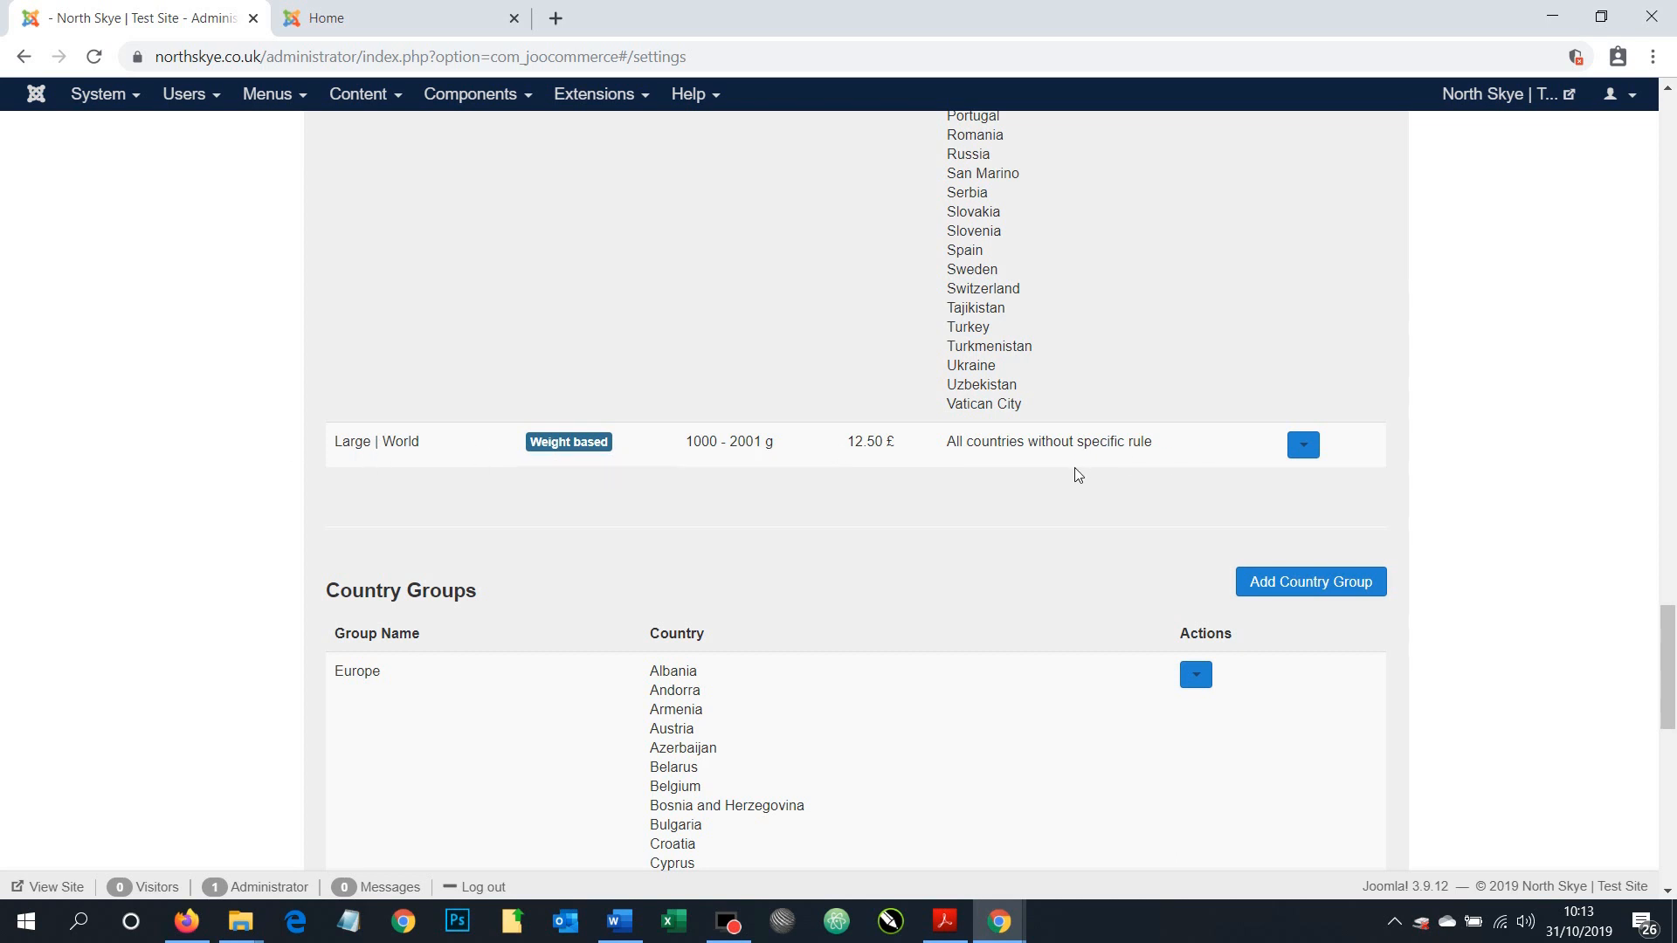
{"action": "scroll", "coordinate": [1078, 476], "scroll_direction": "up", "scroll_amount": 3}
{"action": "scroll", "coordinate": [635, 647], "scroll_direction": "up", "scroll_amount": 18}
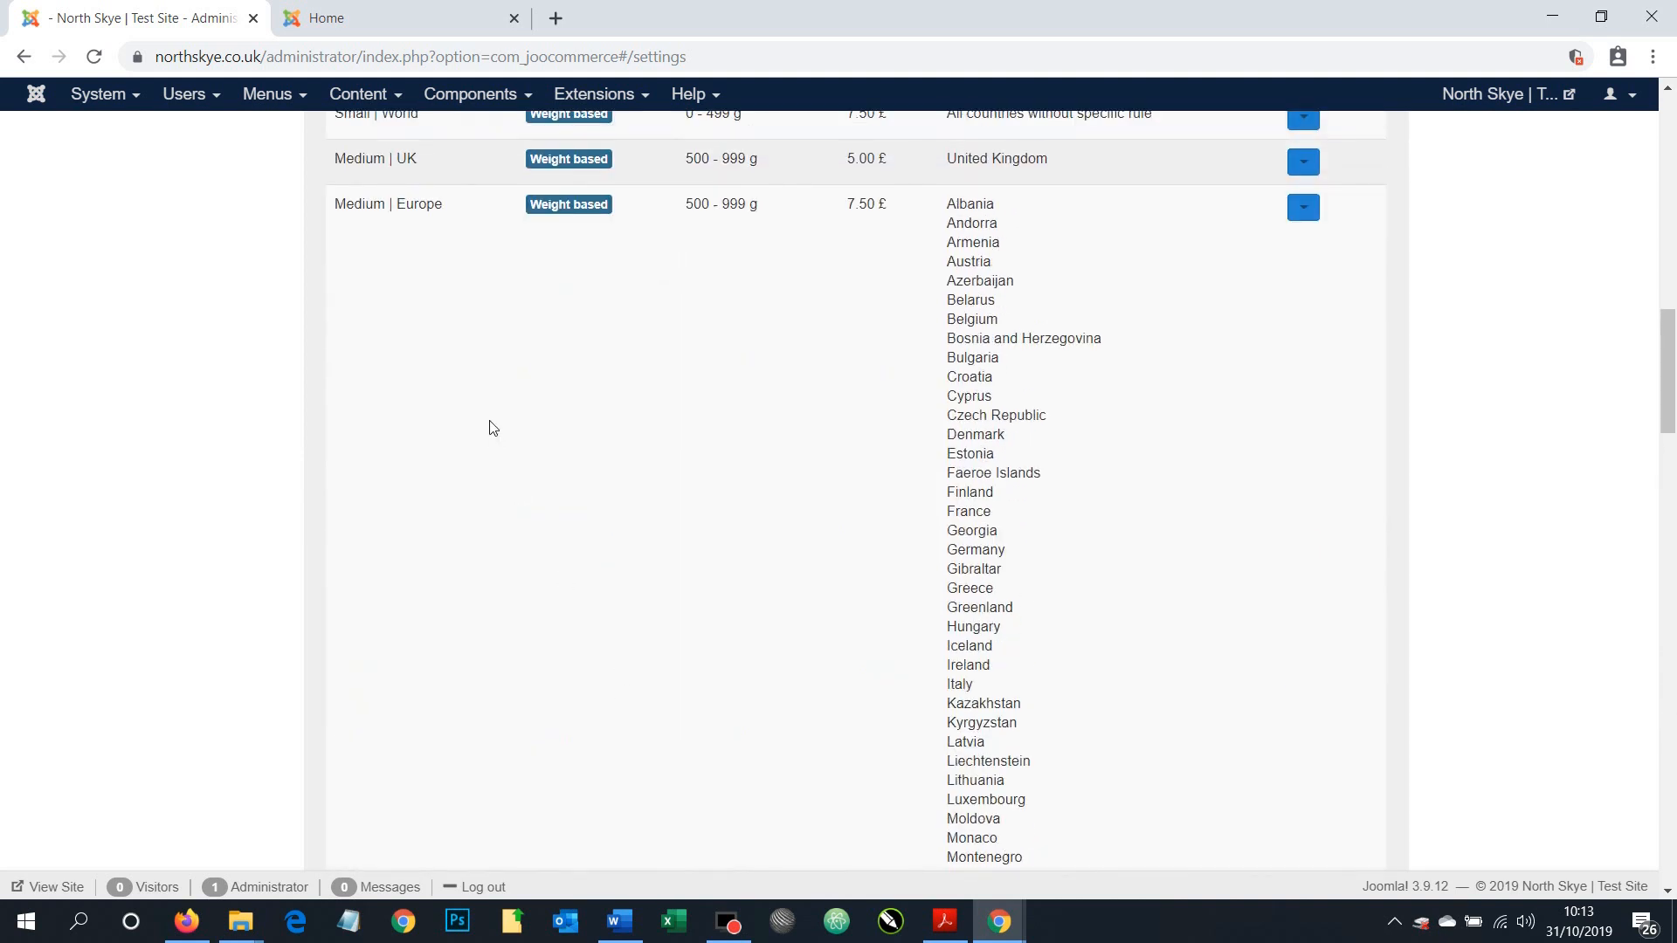
On the shop's public site, add one Duck to the cart and proceed to the checkout
{"action": "left_click", "coordinate": [1508, 103]}
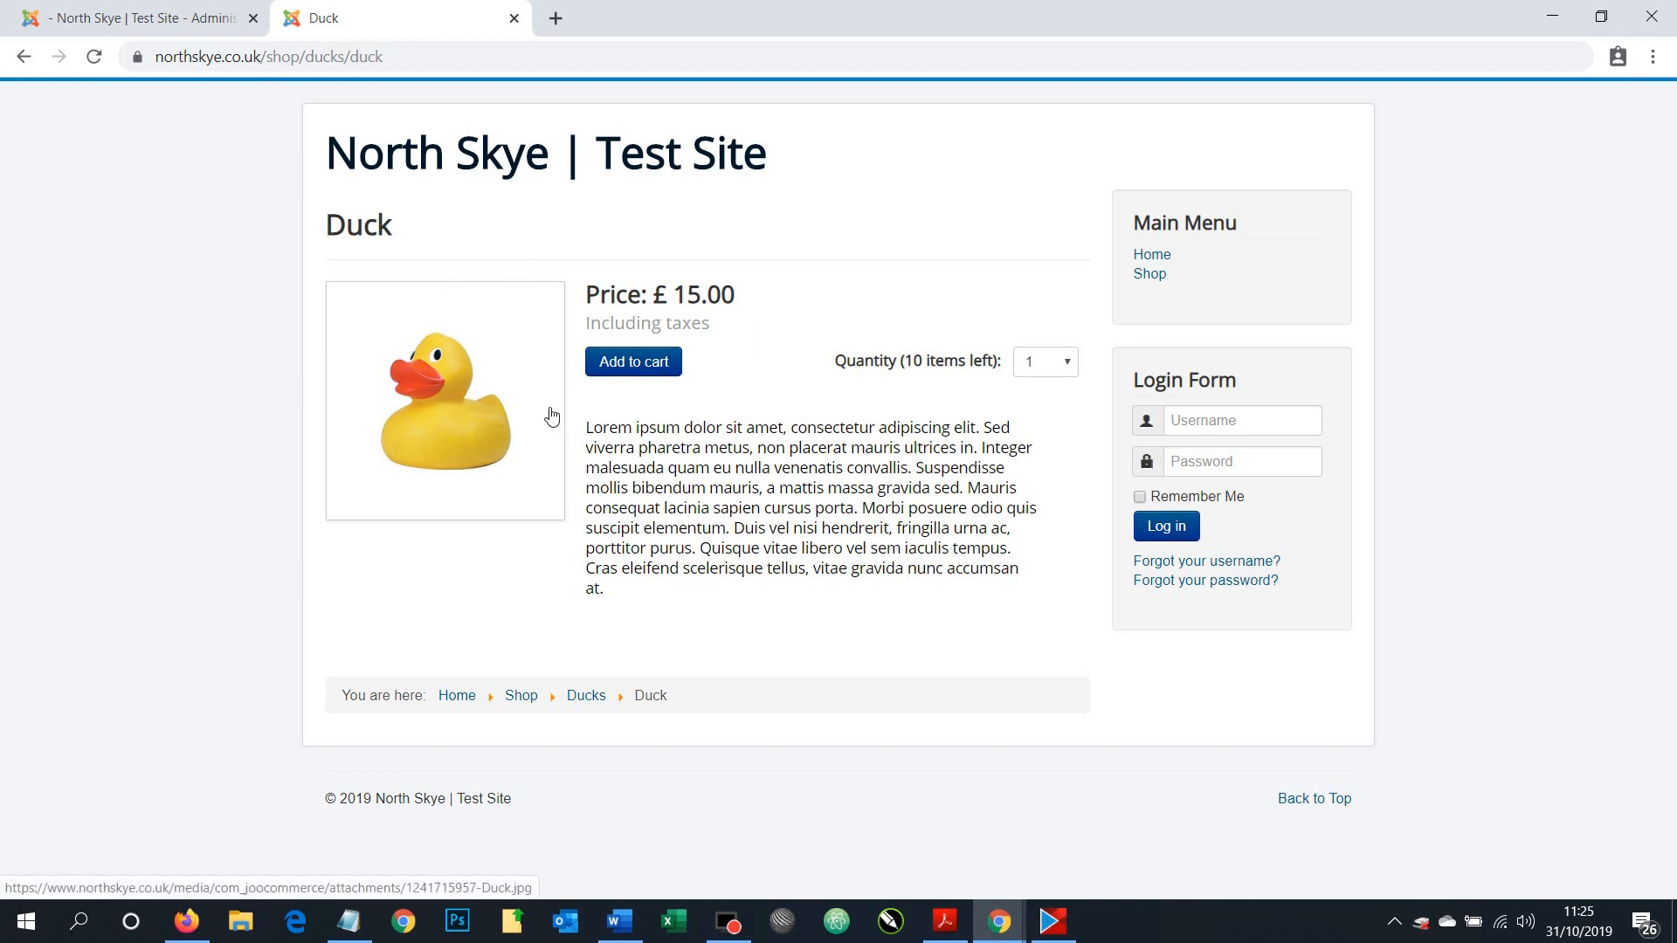
{"action": "left_click", "coordinate": [616, 367]}
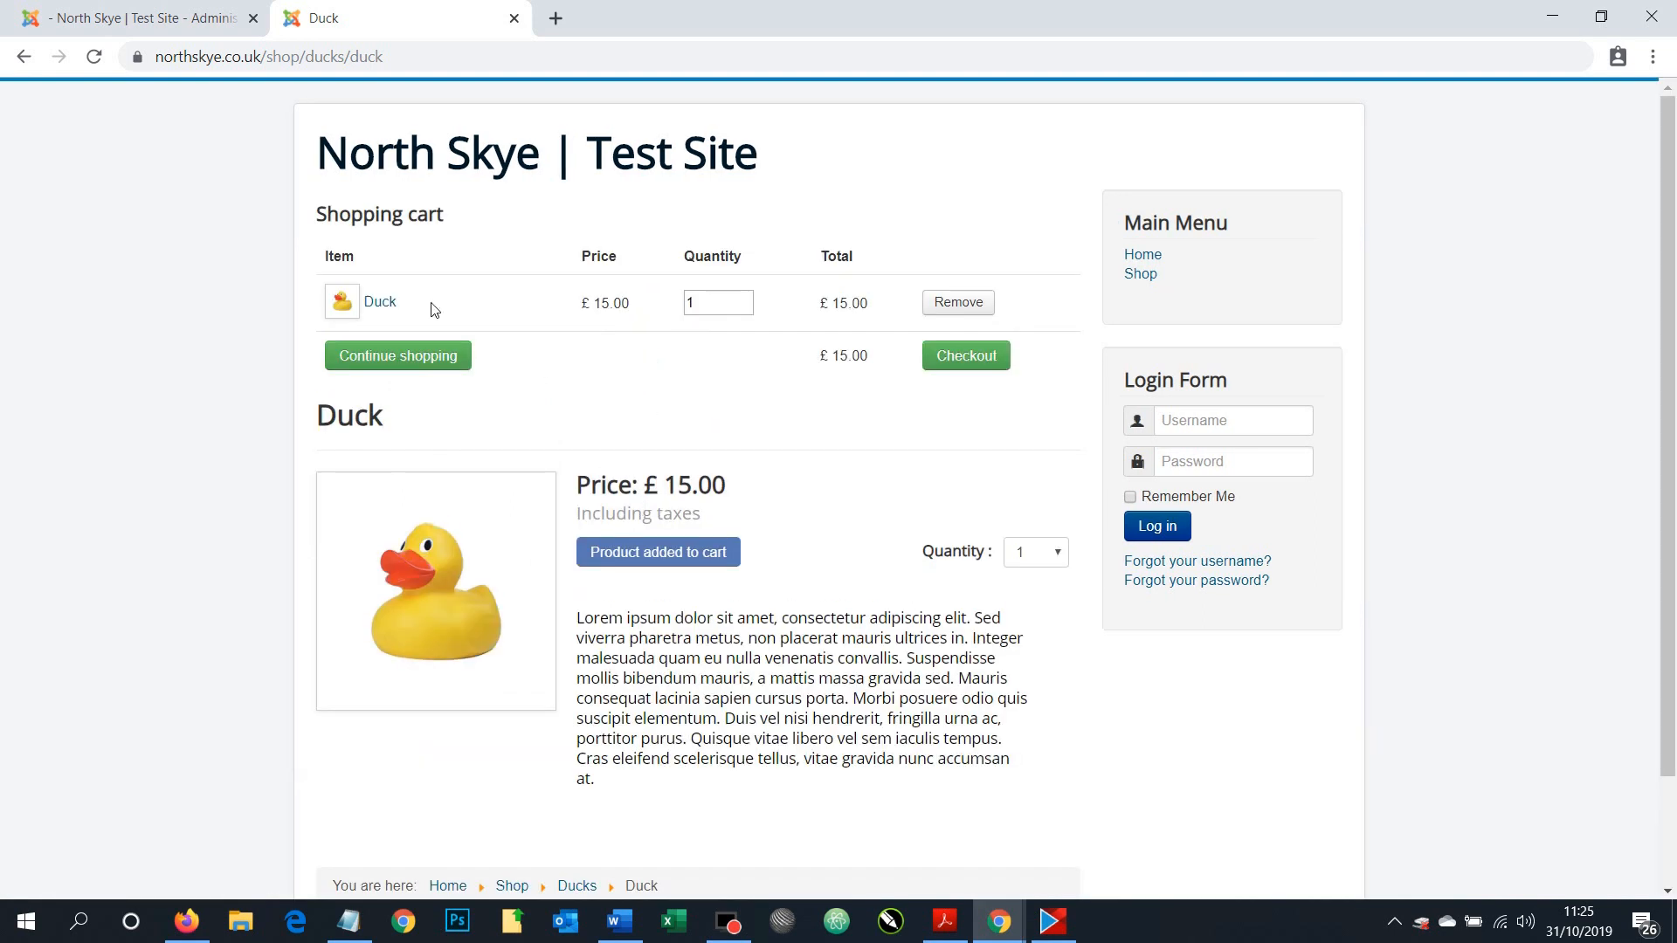
{"action": "left_click", "coordinate": [956, 356]}
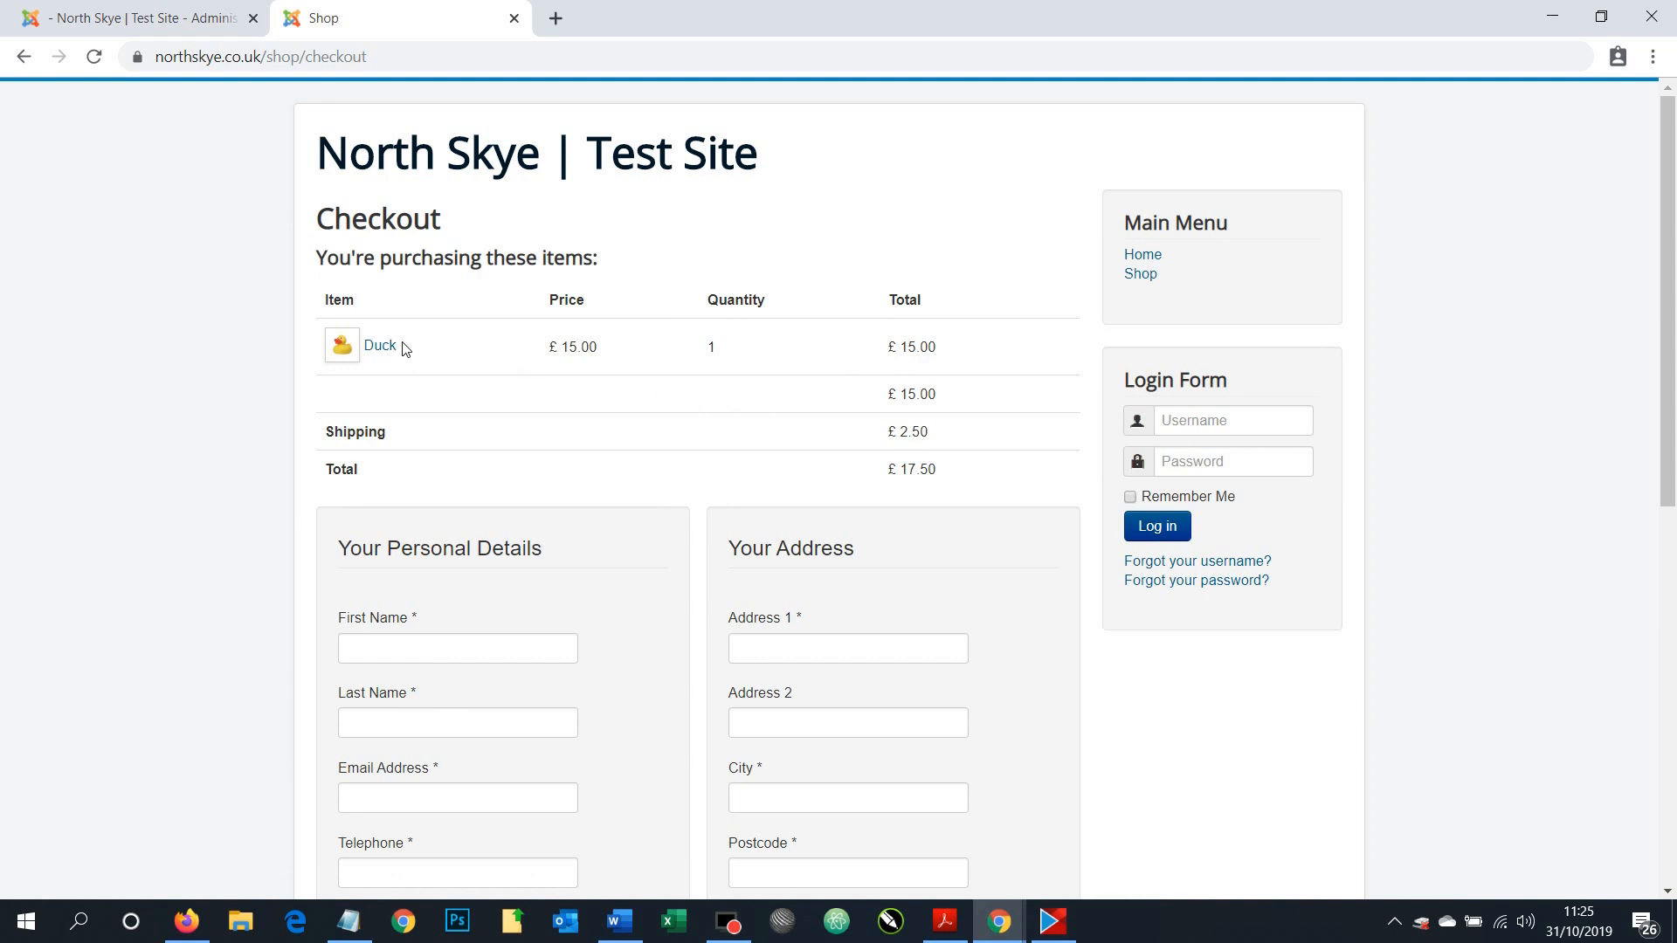
Examine the Duck order's shipping cost and the address and shipping method sections of the checkout
{"action": "left_click_drag", "start_coordinate": [319, 434], "coordinate": [936, 447]}
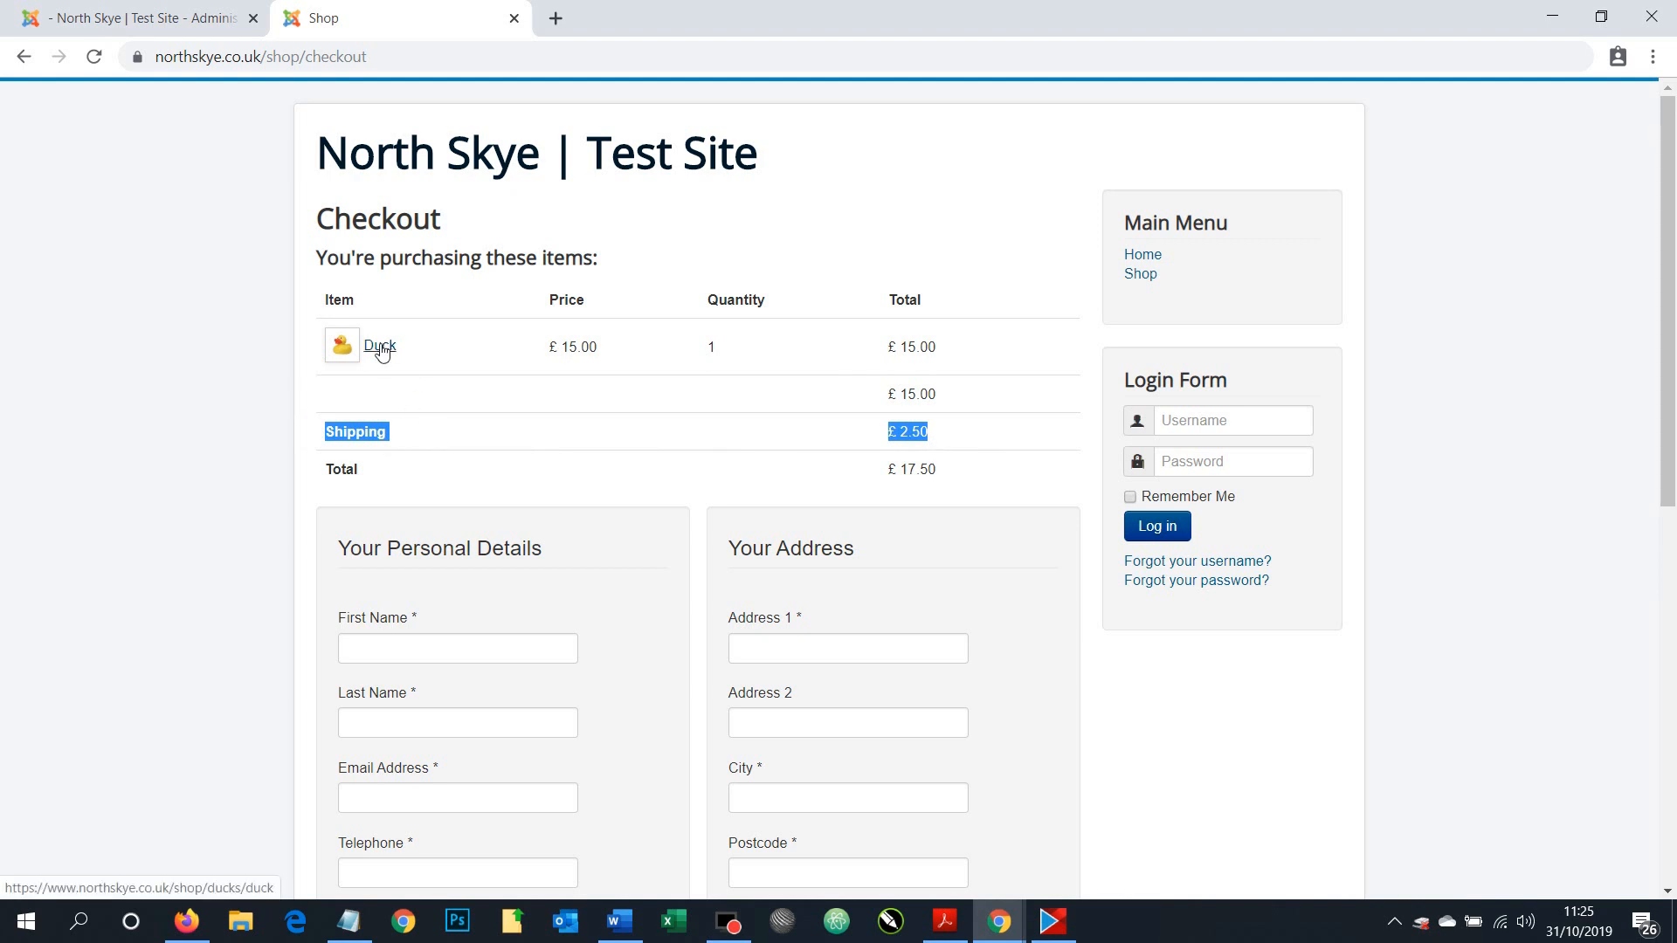
{"action": "left_click", "coordinate": [535, 430]}
{"action": "scroll", "coordinate": [542, 453], "scroll_direction": "down", "scroll_amount": 5}
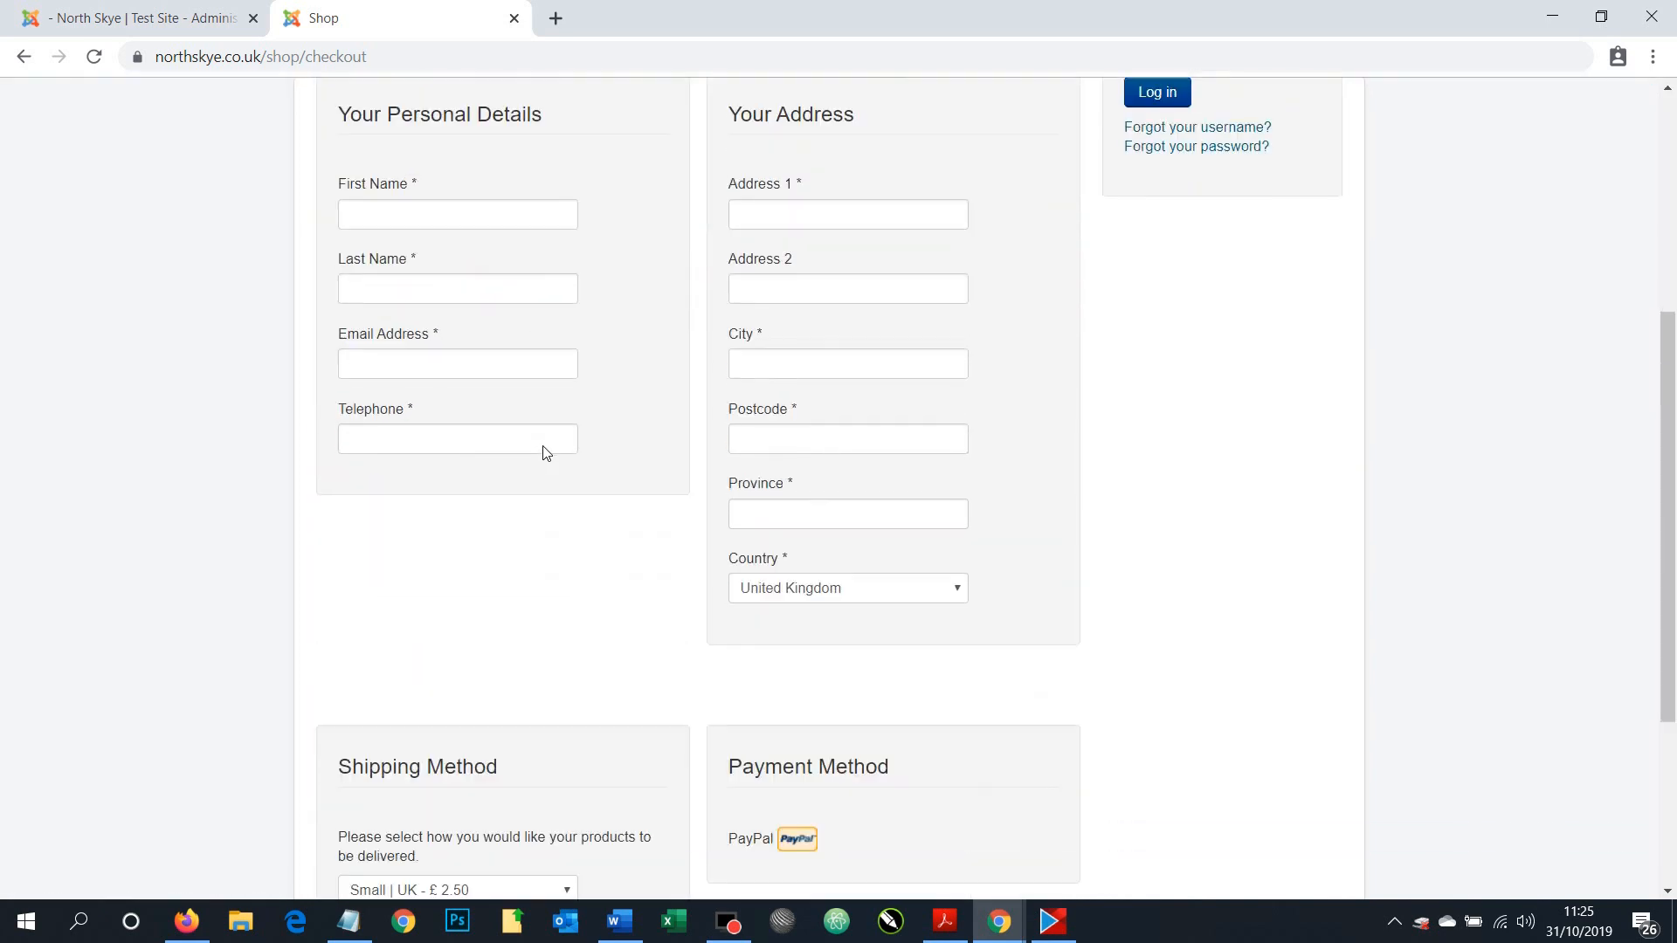
{"action": "scroll", "coordinate": [774, 596], "scroll_direction": "up", "scroll_amount": 4}
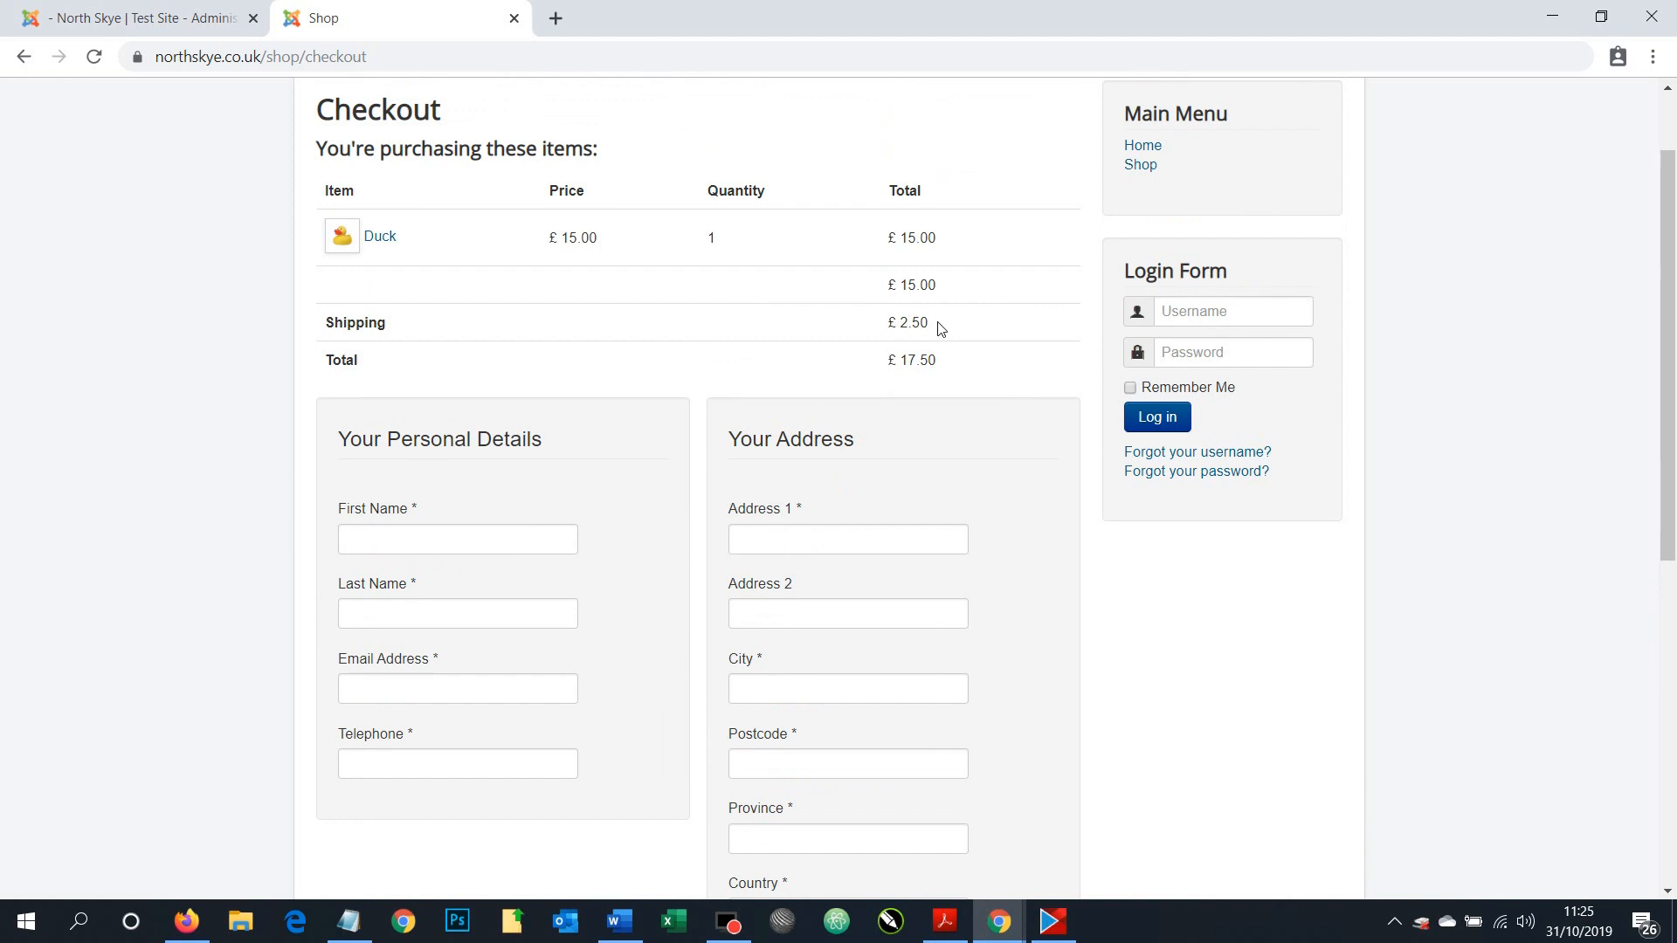
Set the checkout address country to United States
{"action": "scroll", "coordinate": [909, 397], "scroll_direction": "down", "scroll_amount": 3}
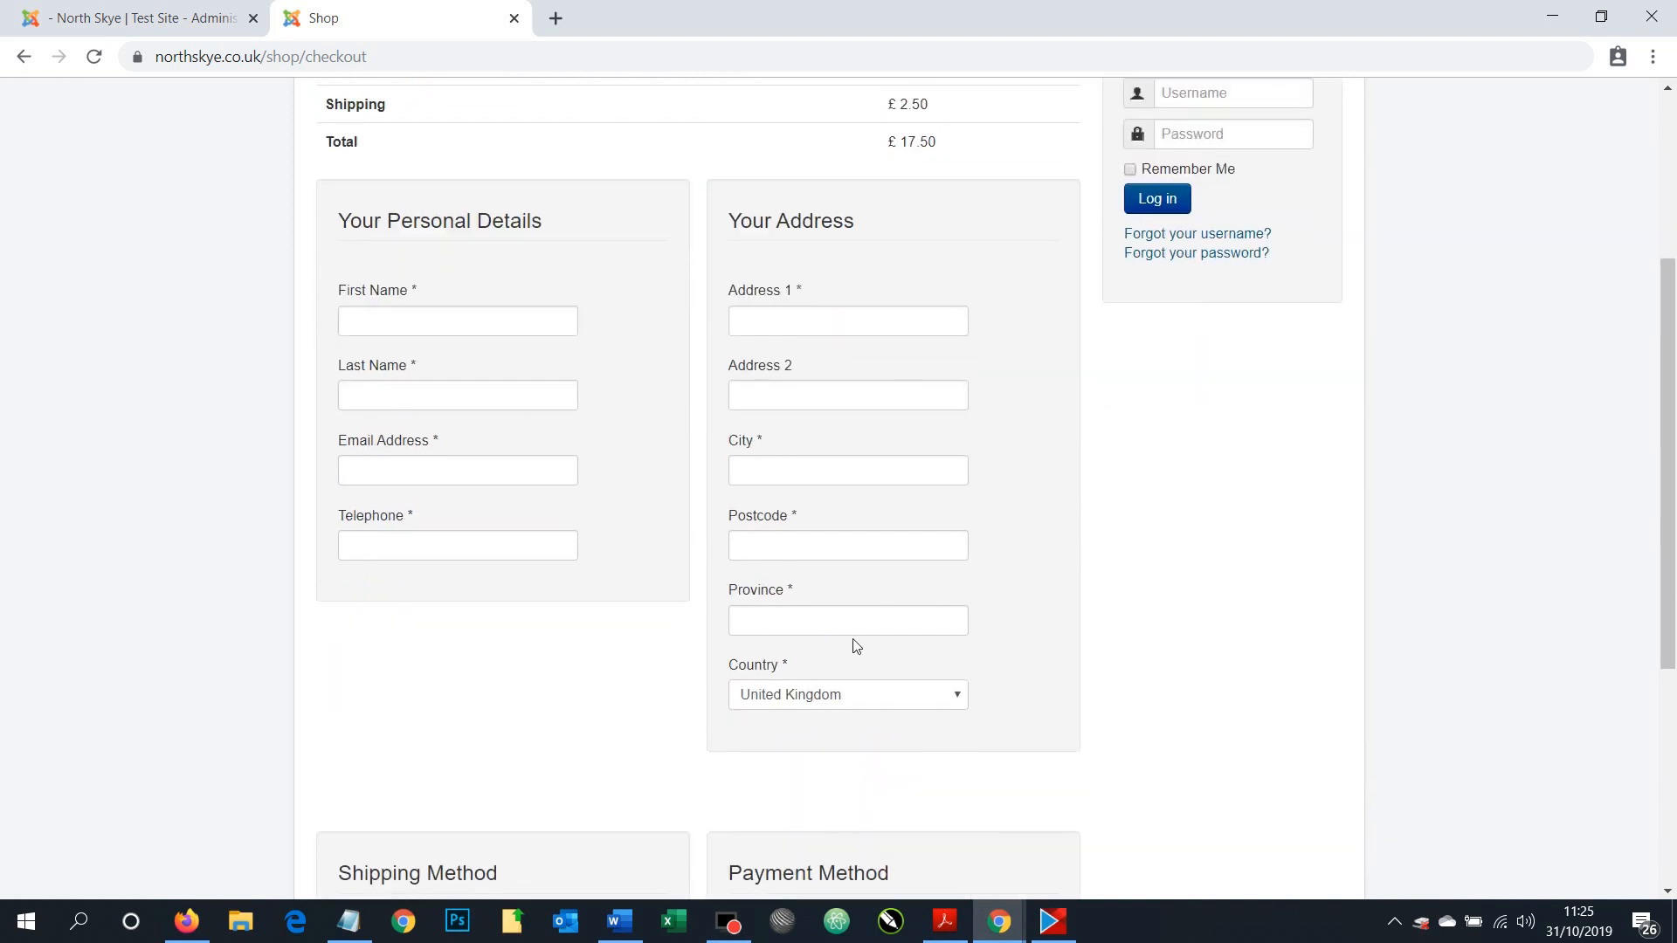
{"action": "left_click", "coordinate": [816, 695]}
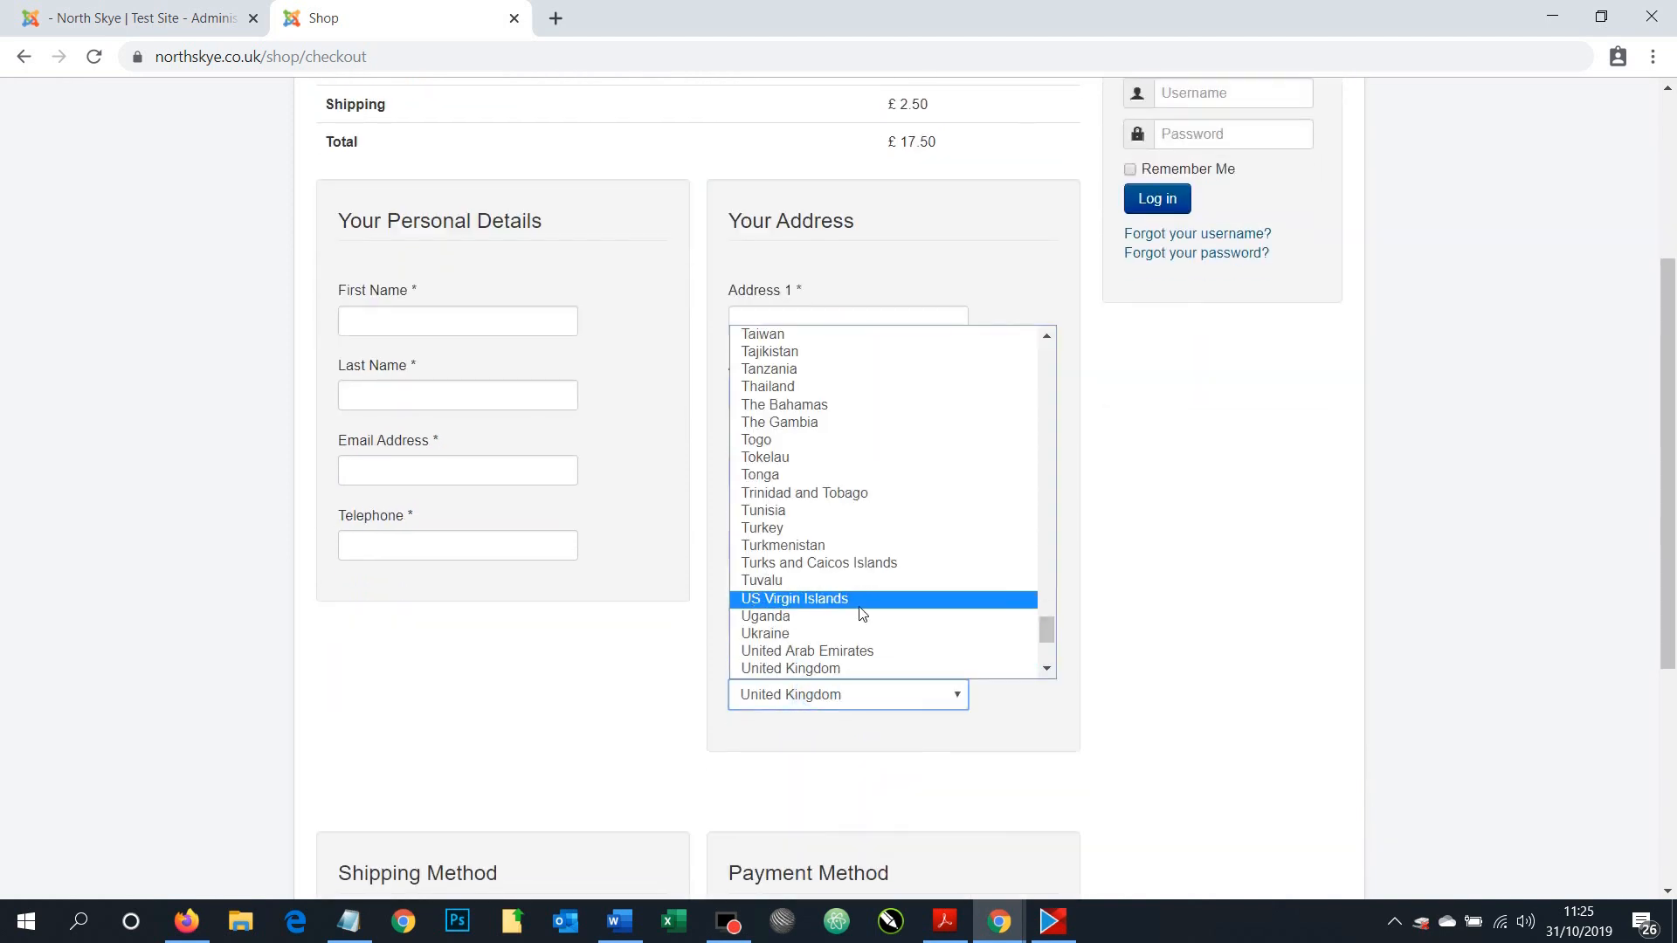
{"action": "scroll", "coordinate": [861, 614], "scroll_direction": "down", "scroll_amount": 3}
{"action": "left_click", "coordinate": [812, 469]}
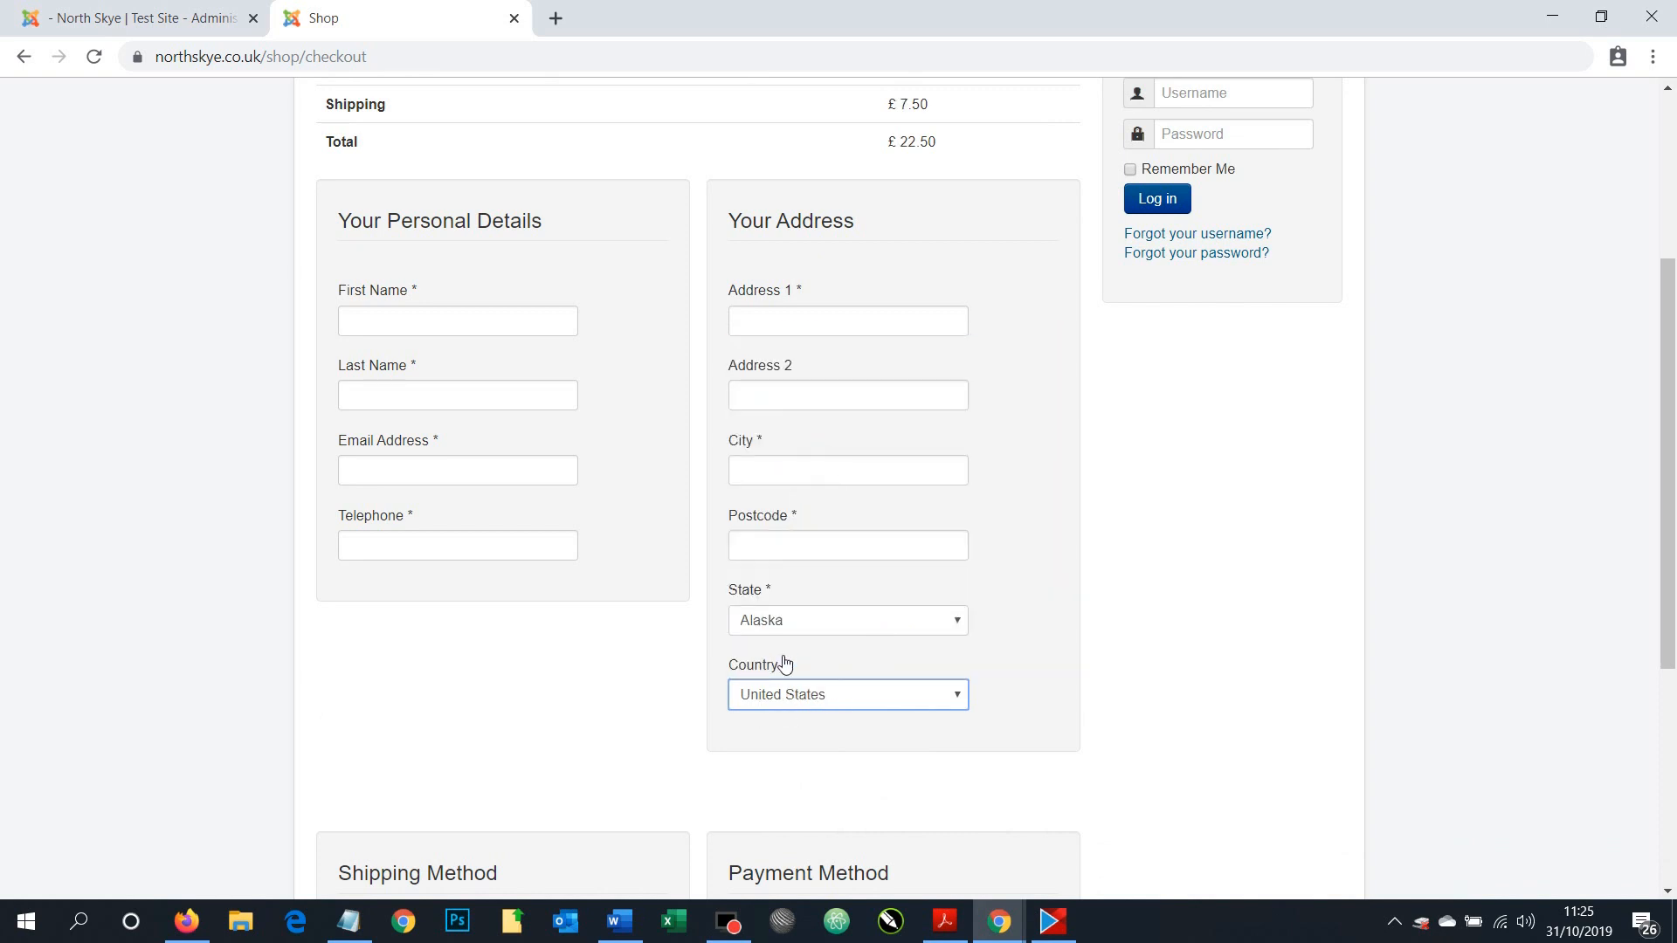
Look up the Small World price in Shipping Costs.pdf in Acrobat Reader and compare it with the shipping cost at the checkout
{"action": "left_click", "coordinate": [946, 918]}
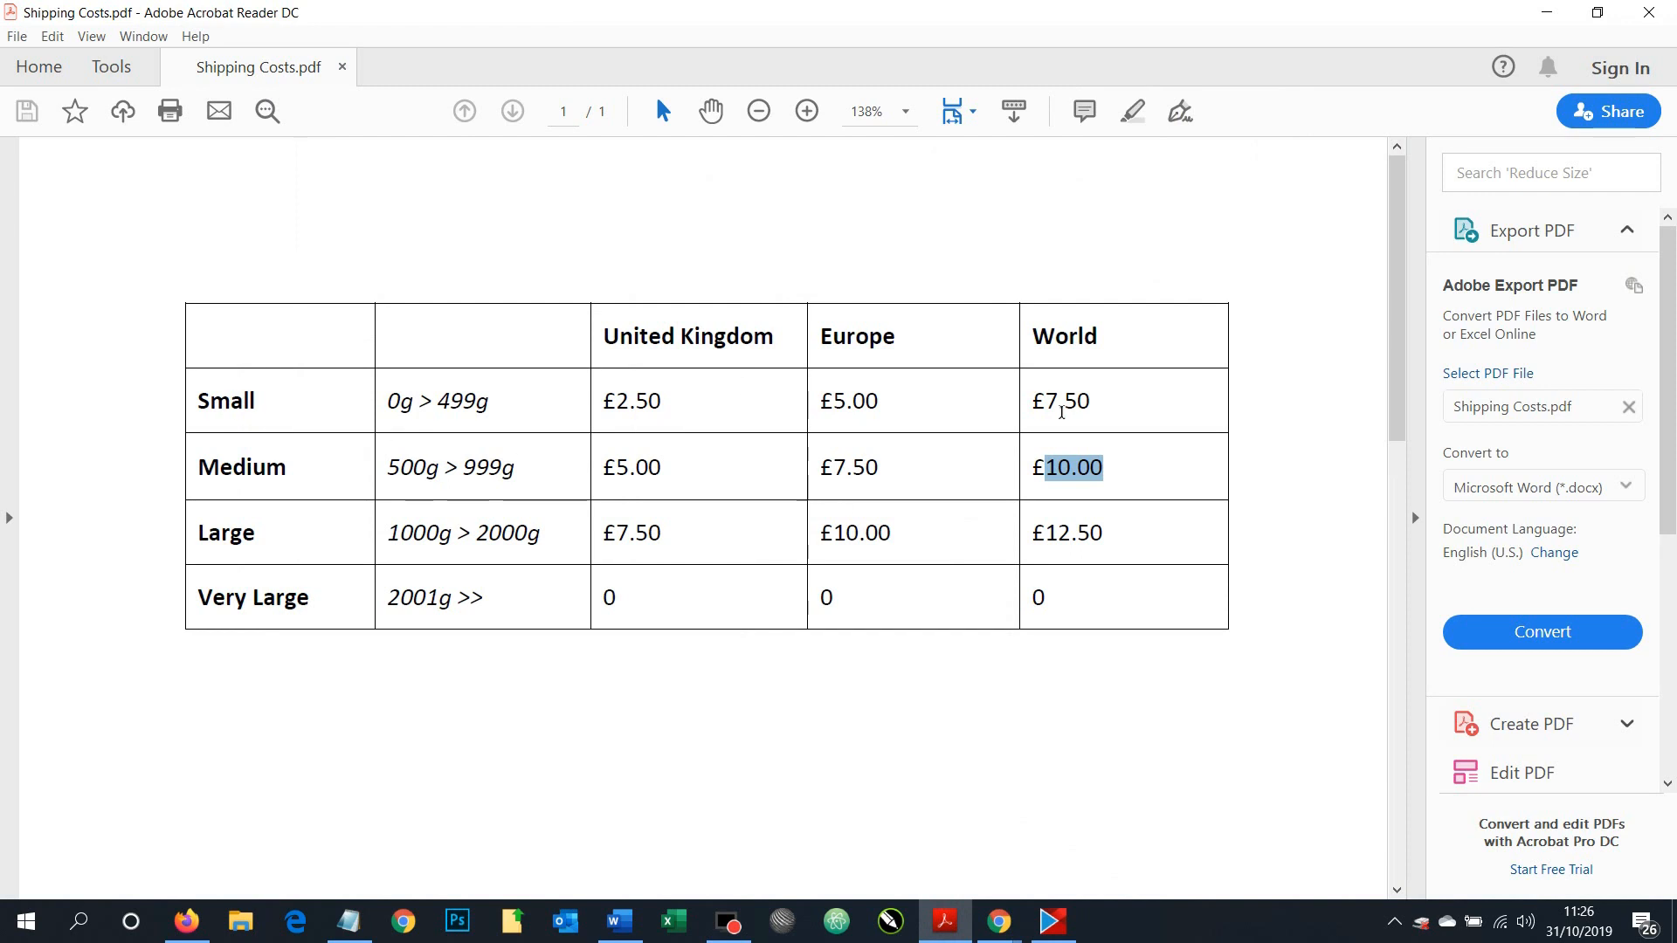
{"action": "left_click", "coordinate": [1093, 412]}
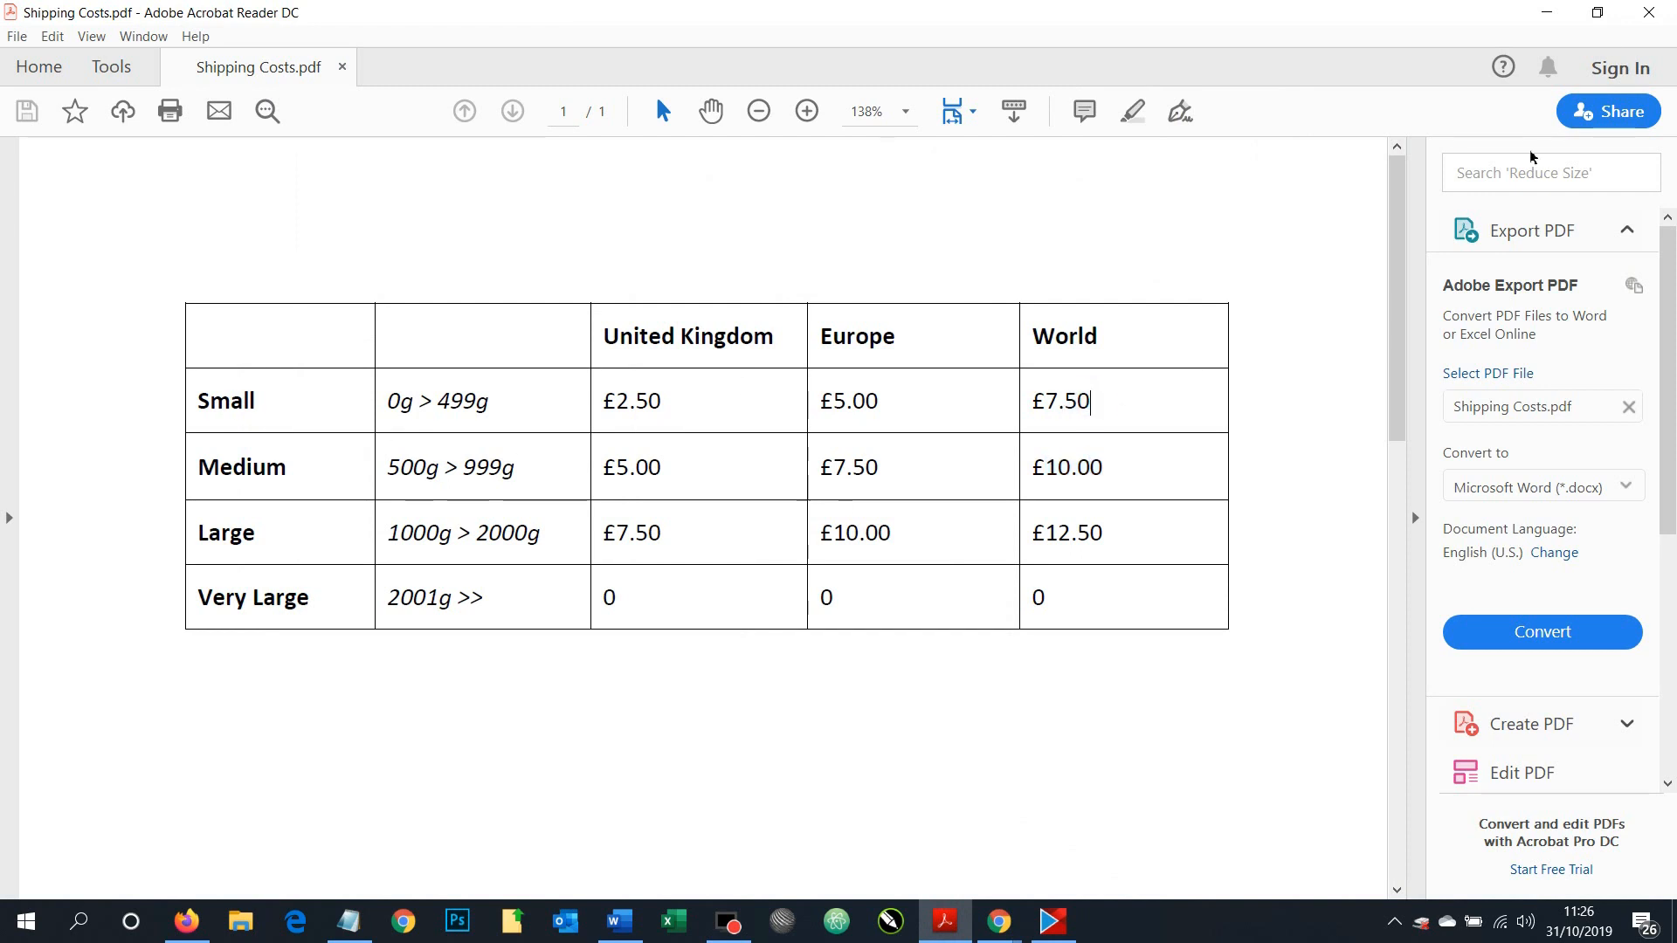
{"action": "left_click", "coordinate": [1546, 12]}
{"action": "scroll", "coordinate": [864, 386], "scroll_direction": "up", "scroll_amount": 4}
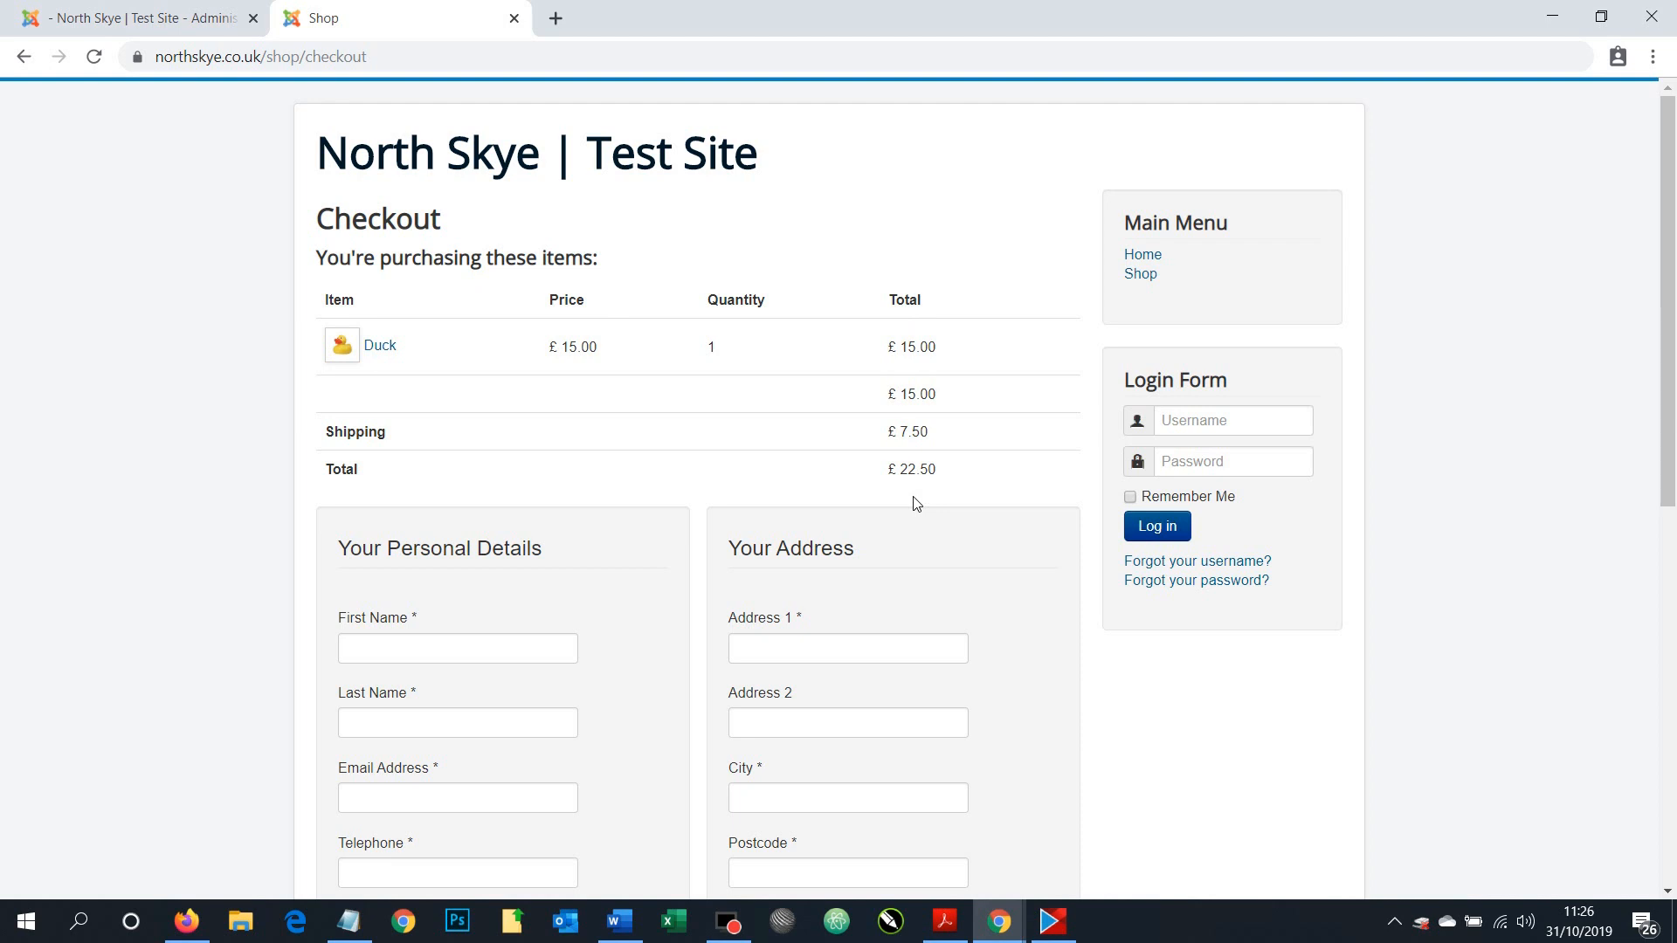
Add one Whale to the cart alongside the Duck, proceed to the checkout and check the shipping method and cost offered
{"action": "left_click", "coordinate": [1140, 274]}
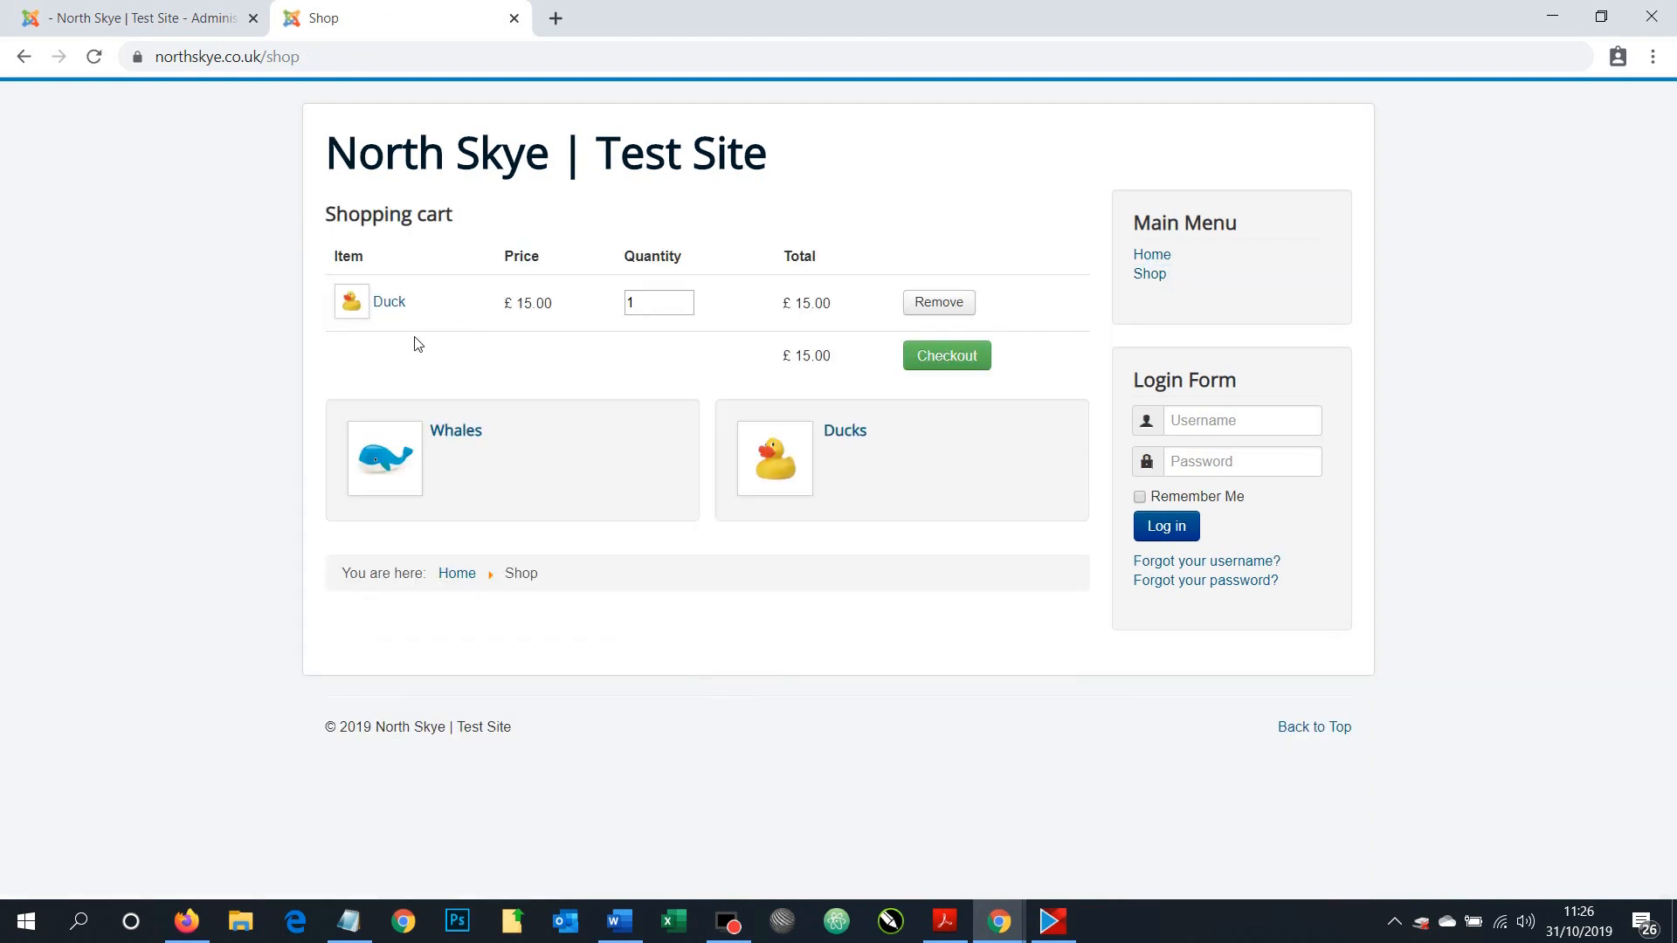
{"action": "left_click", "coordinate": [451, 443]}
{"action": "left_click", "coordinate": [432, 431]}
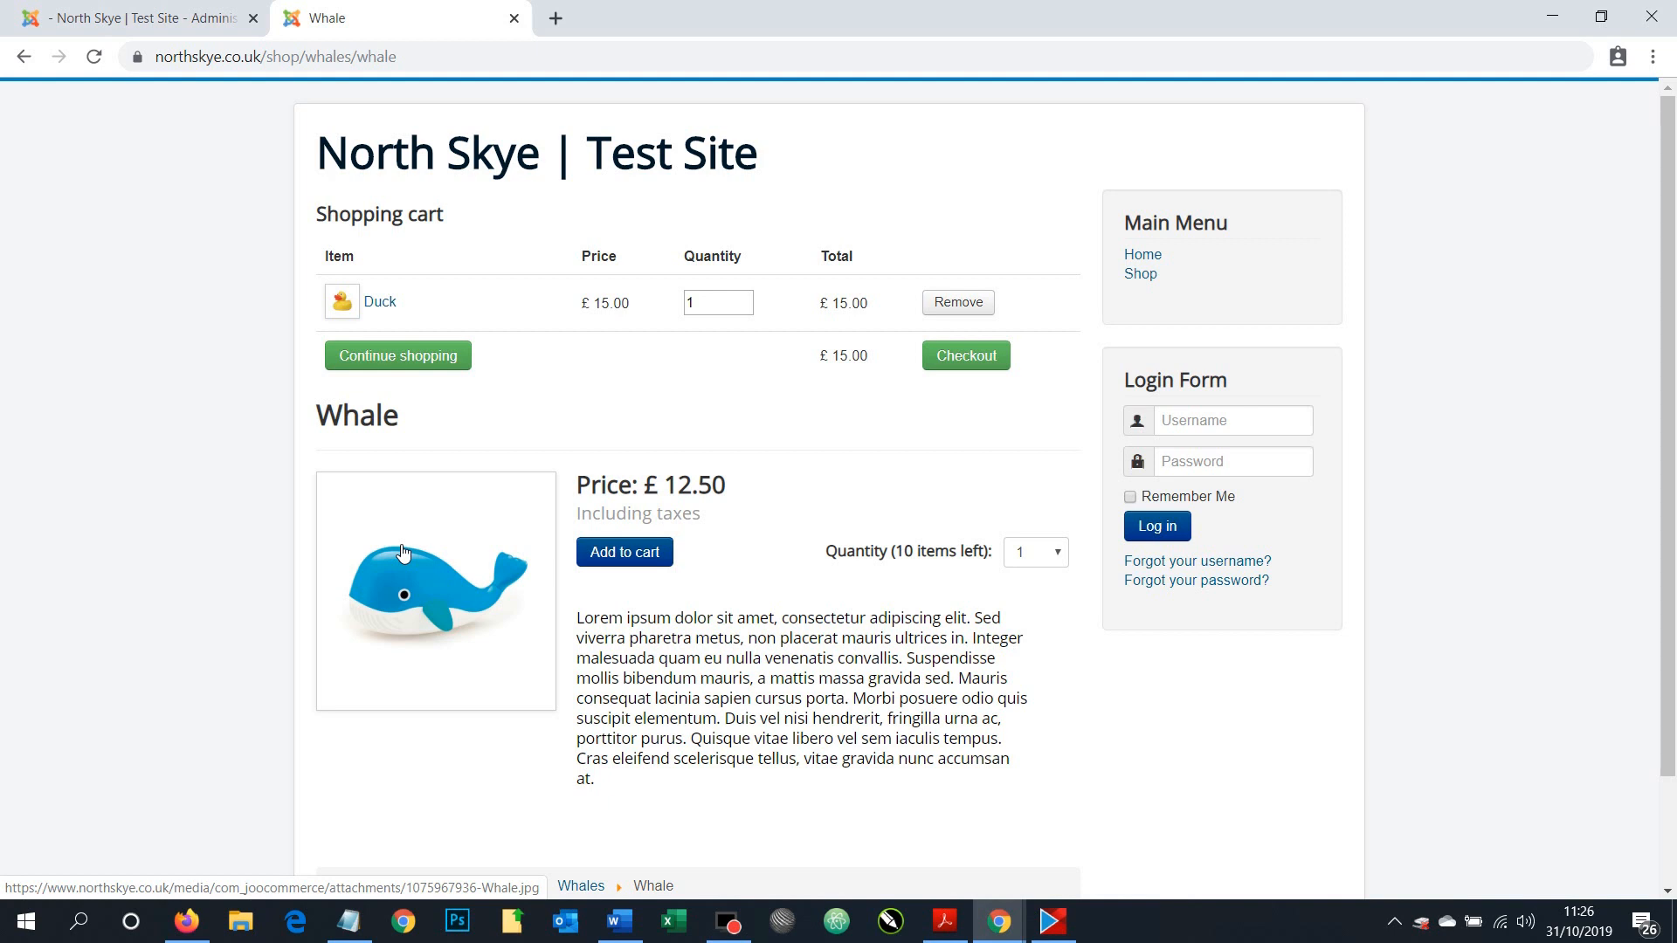
{"action": "left_click", "coordinate": [617, 558]}
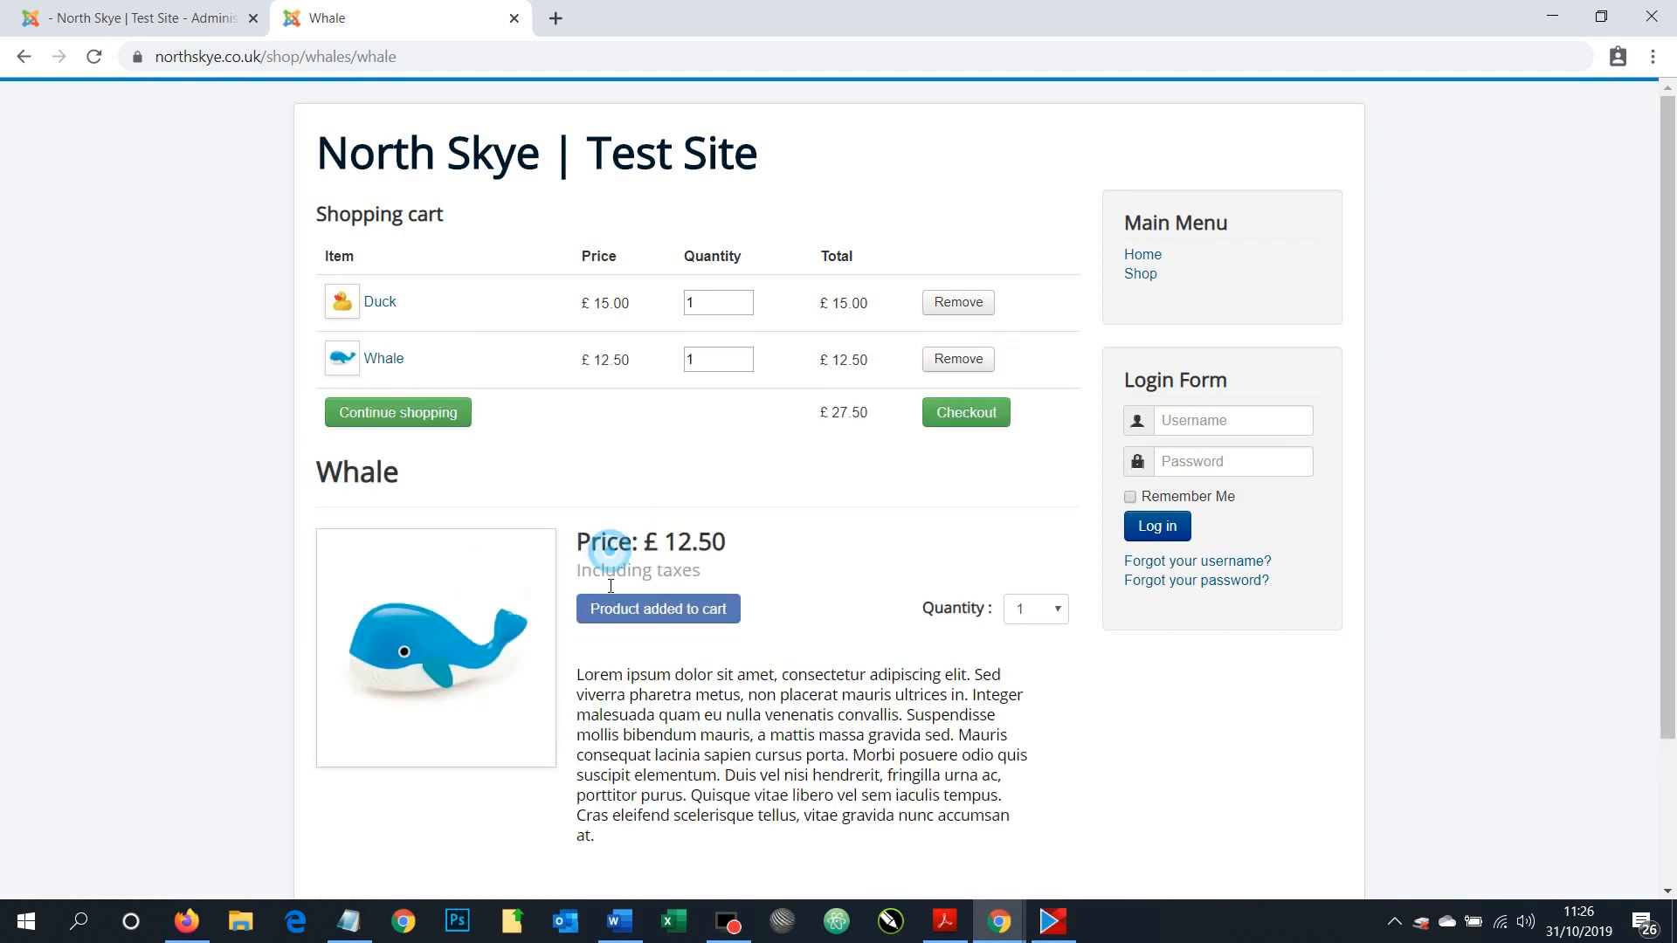
{"action": "left_click", "coordinate": [960, 413]}
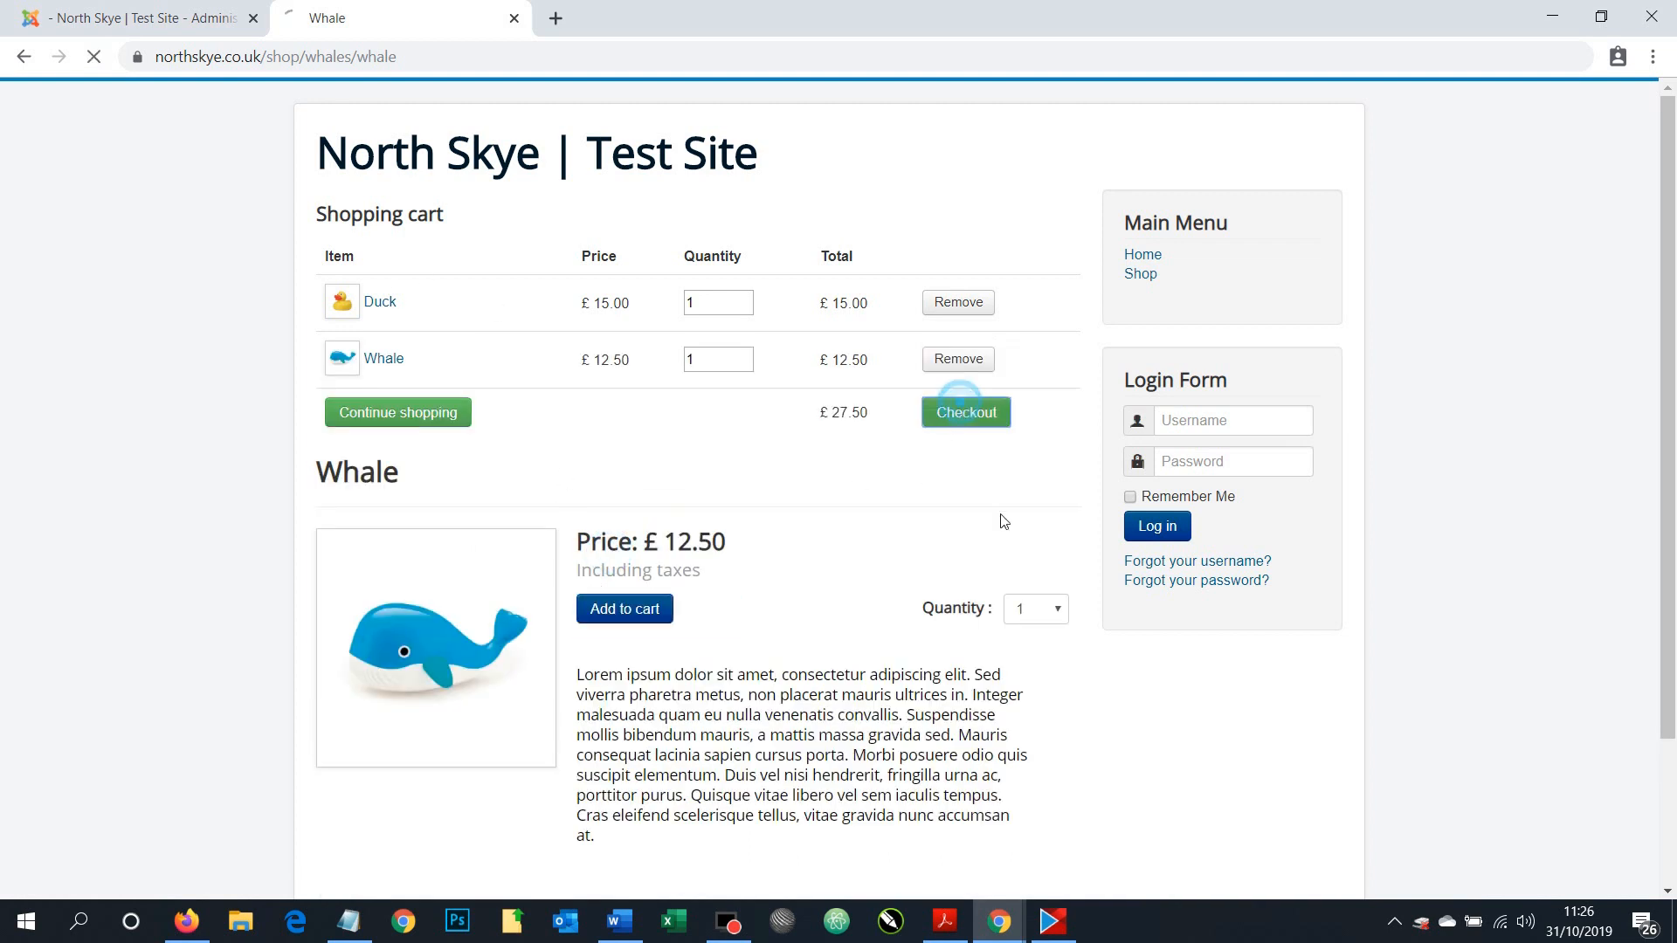
{"action": "scroll", "coordinate": [988, 538], "scroll_direction": "down", "scroll_amount": 6}
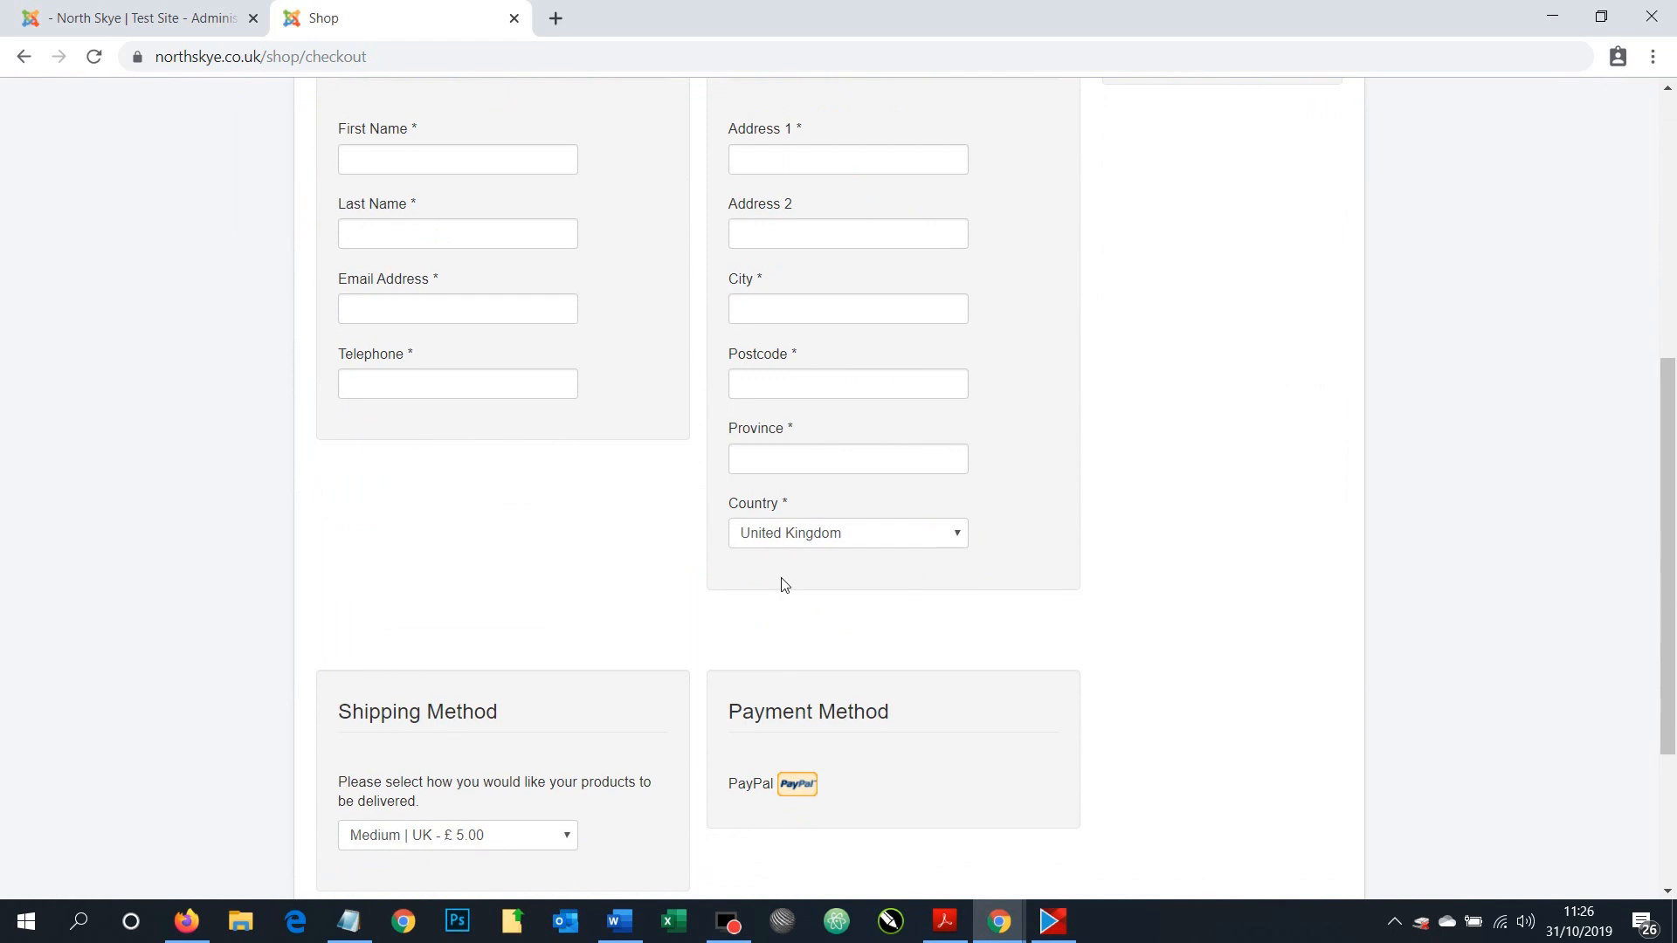
{"action": "scroll", "coordinate": [800, 543], "scroll_direction": "up", "scroll_amount": 6}
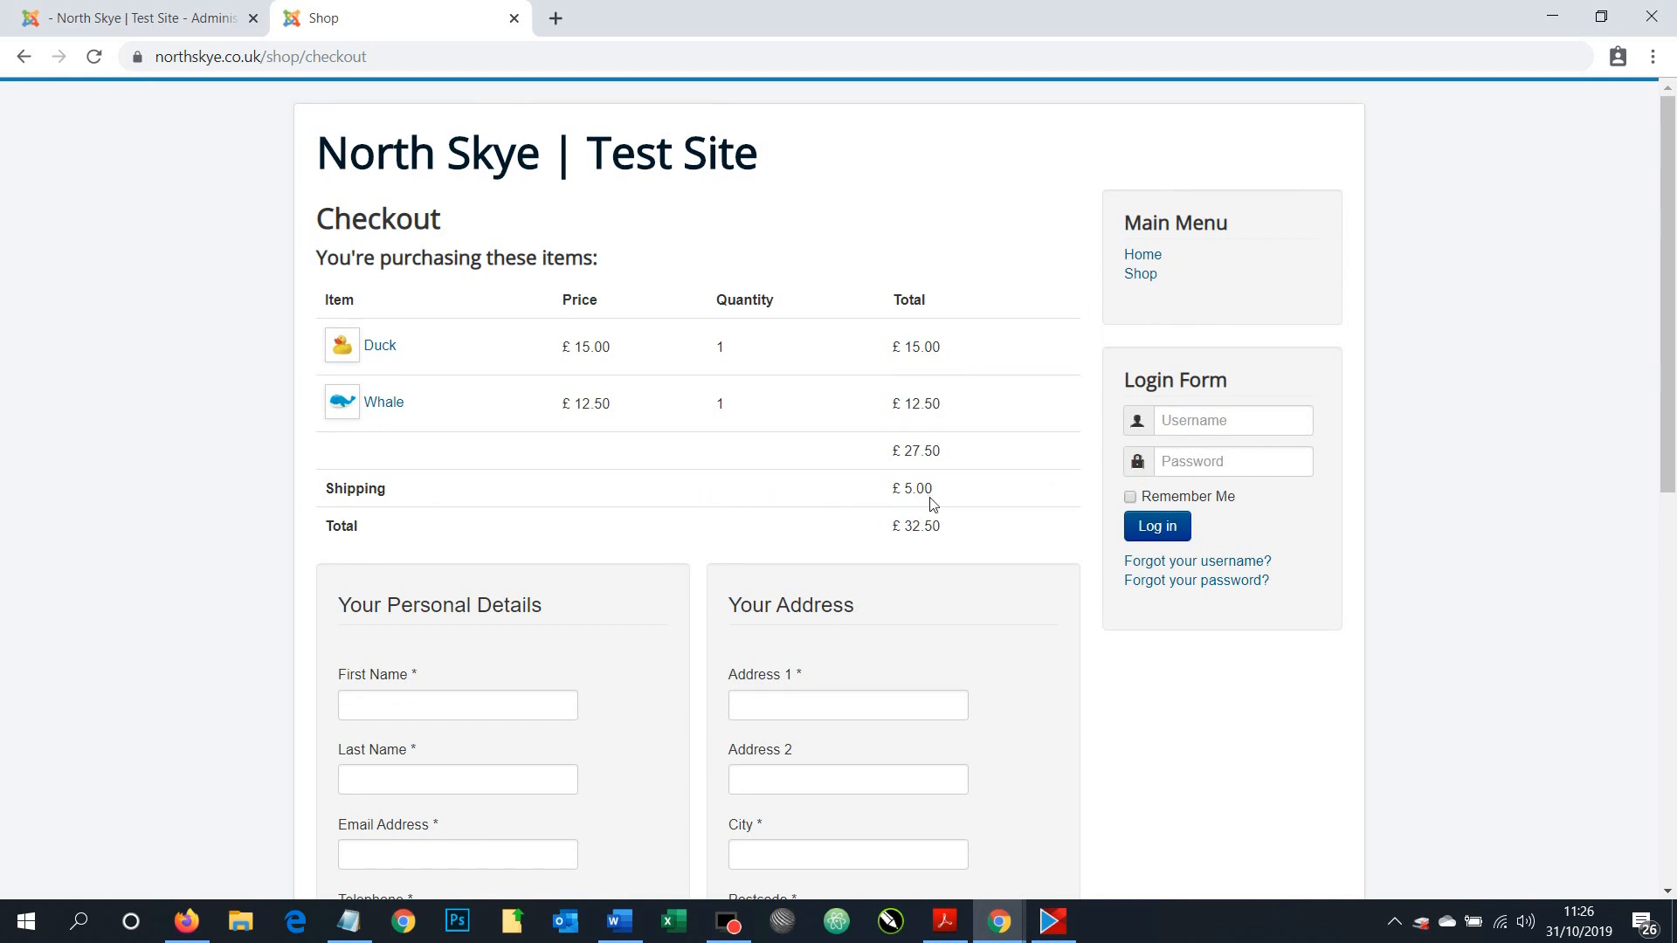
Set the checkout address country to Belgium for the Duck and Whale order
{"action": "scroll", "coordinate": [932, 504], "scroll_direction": "down", "scroll_amount": 5}
{"action": "left_click", "coordinate": [776, 643]}
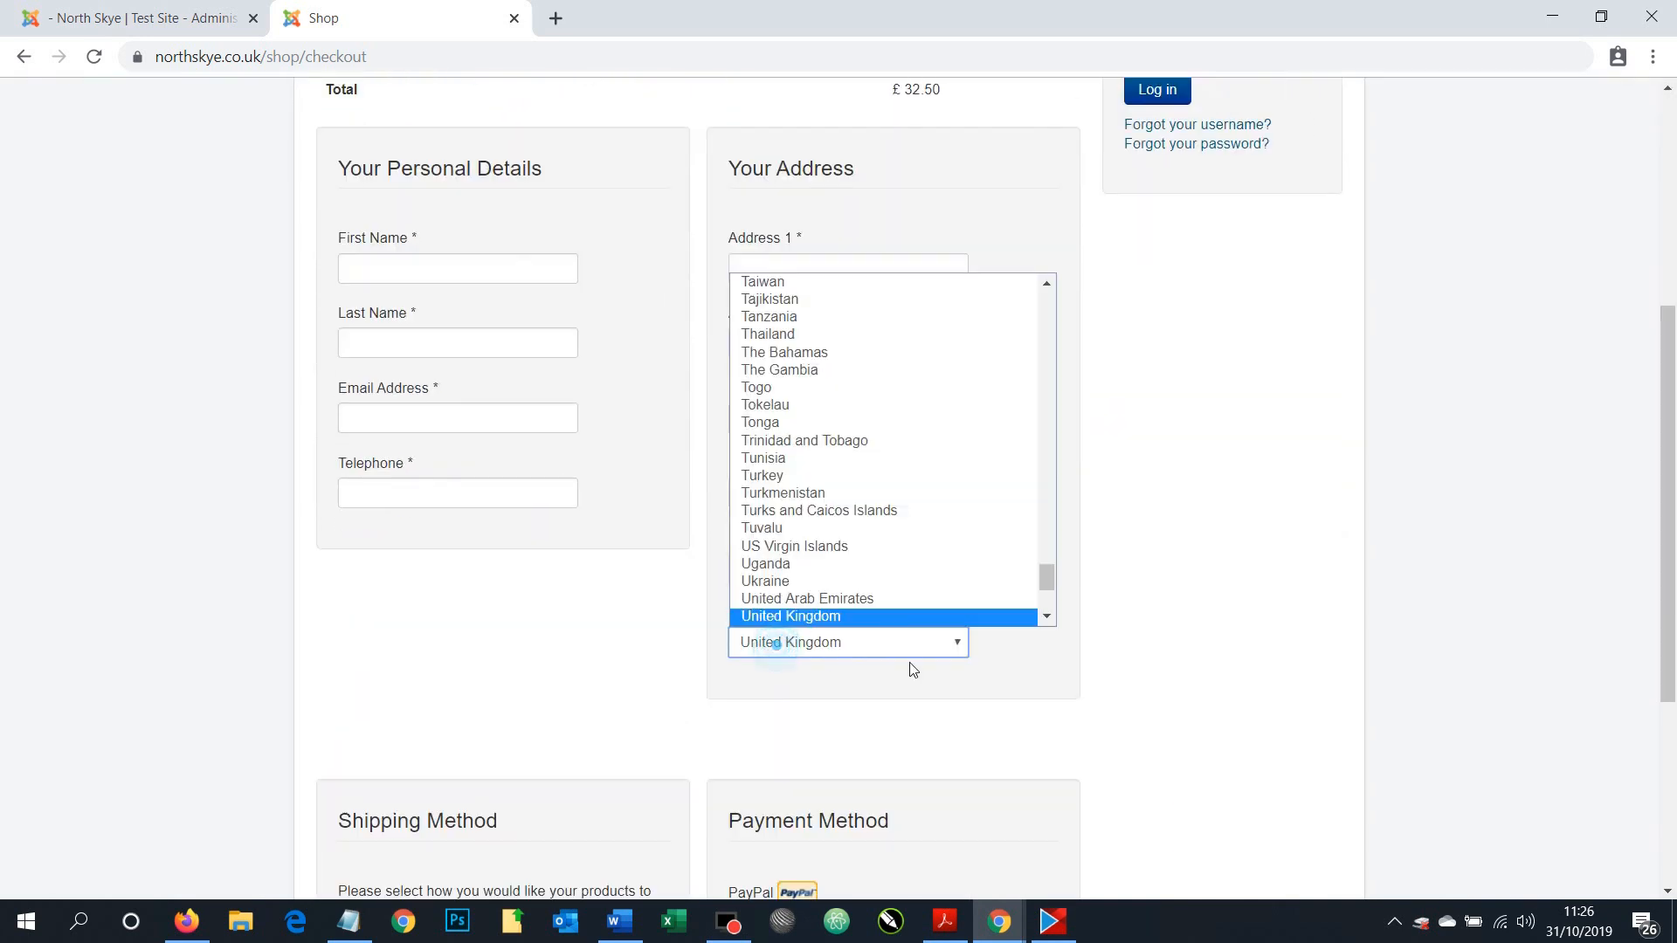
{"action": "scroll", "coordinate": [912, 487], "scroll_direction": "down", "scroll_amount": 3}
{"action": "scroll", "coordinate": [912, 487], "scroll_direction": "down", "scroll_amount": 2}
{"action": "scroll", "coordinate": [911, 487], "scroll_direction": "up", "scroll_amount": 20}
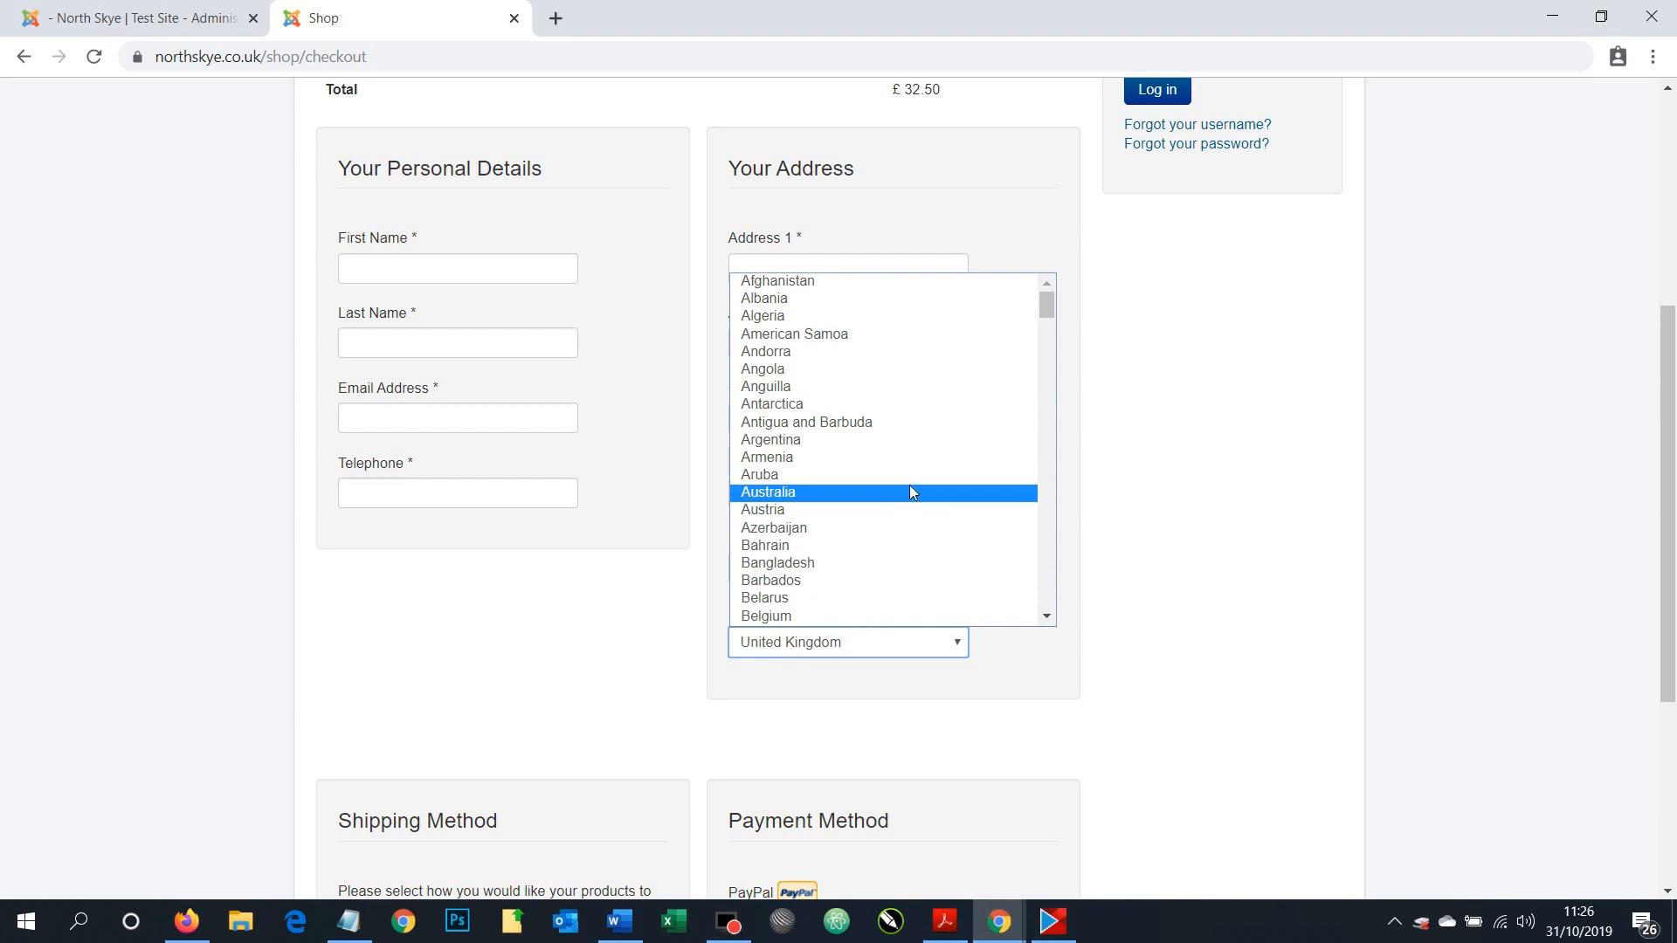
{"action": "scroll", "coordinate": [910, 490], "scroll_direction": "down", "scroll_amount": 4}
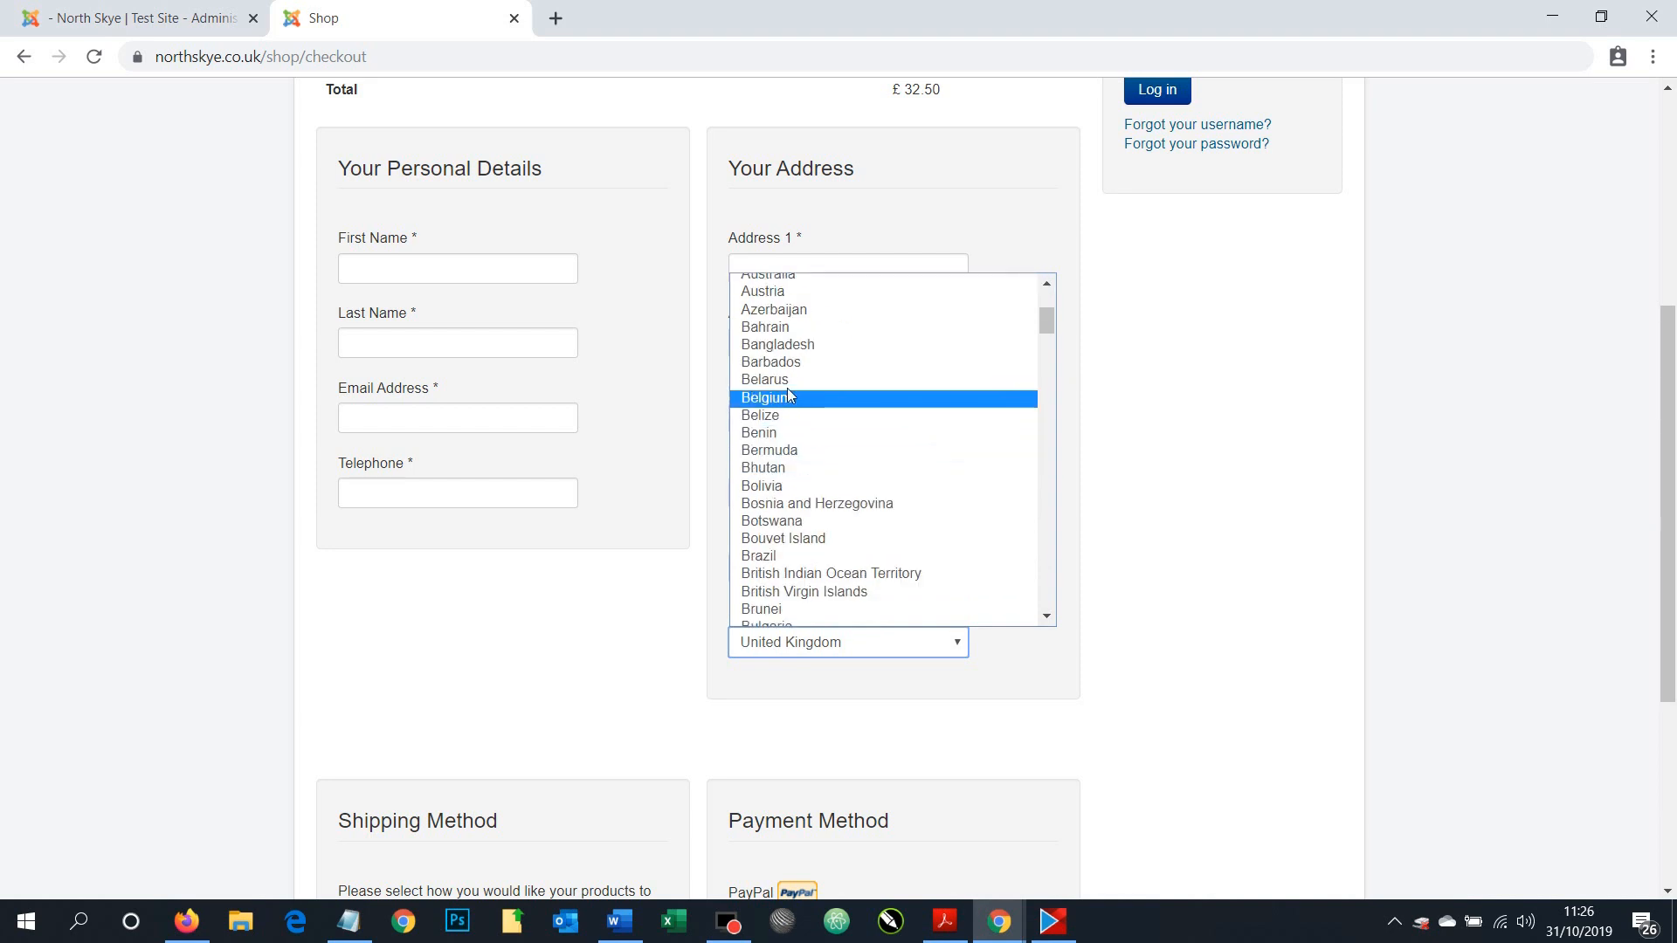
{"action": "left_click", "coordinate": [787, 399]}
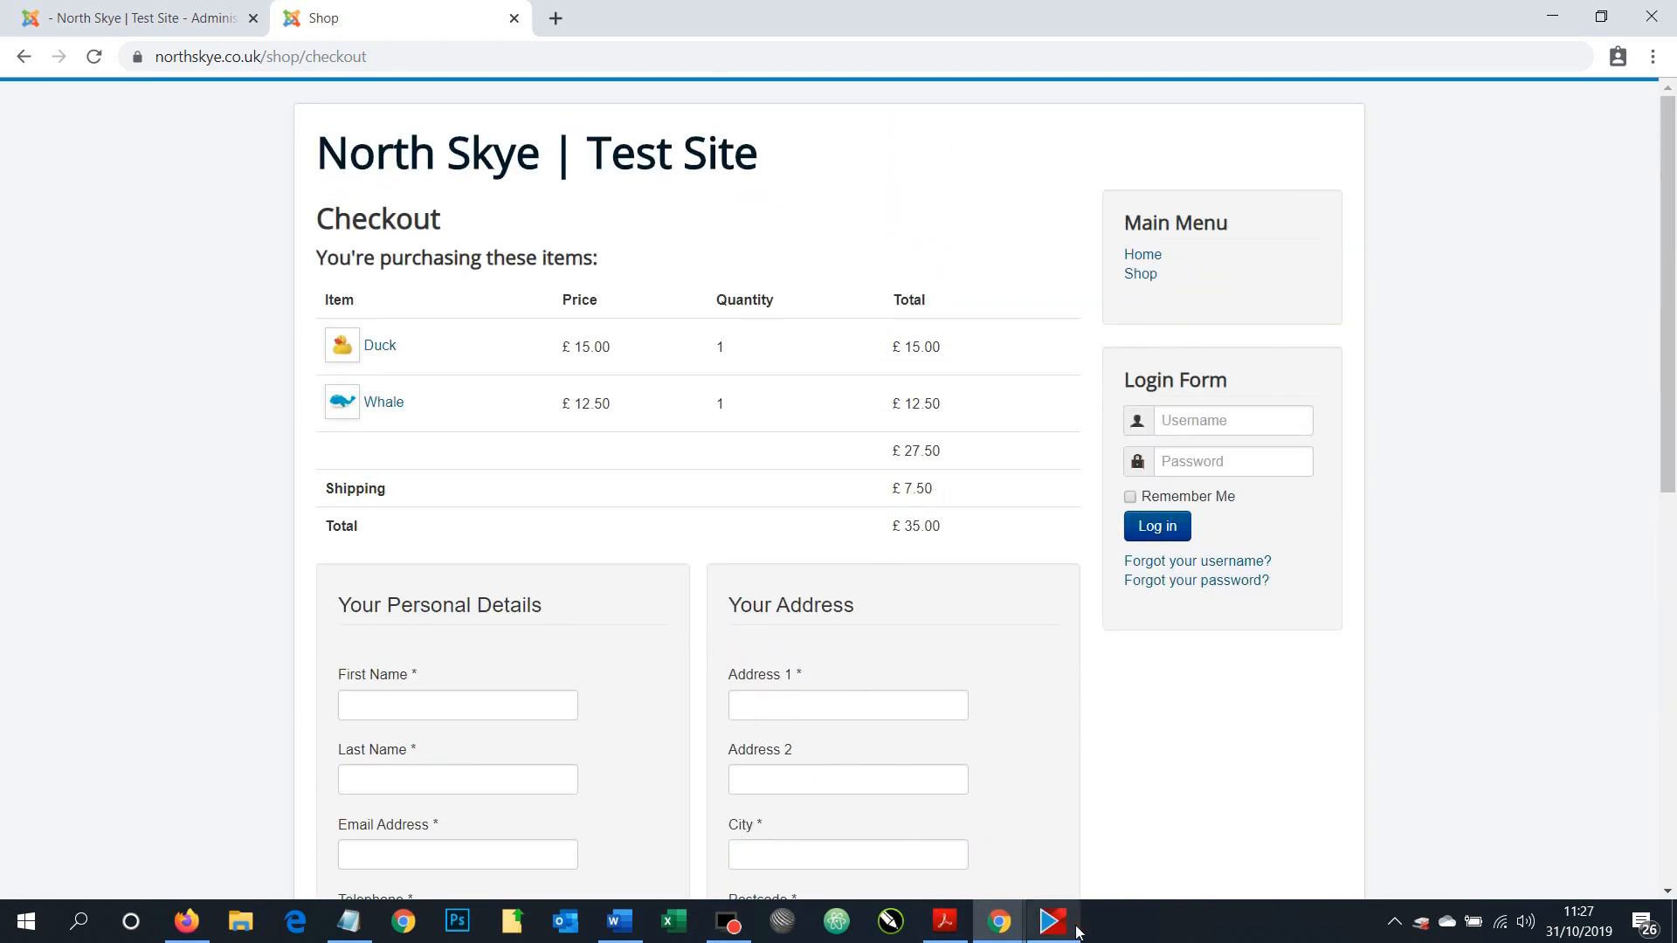
Look up the Medium Europe price in Shipping Costs.pdf in Acrobat Reader and compare it with the checkout's shipping cost
{"action": "left_click", "coordinate": [950, 932]}
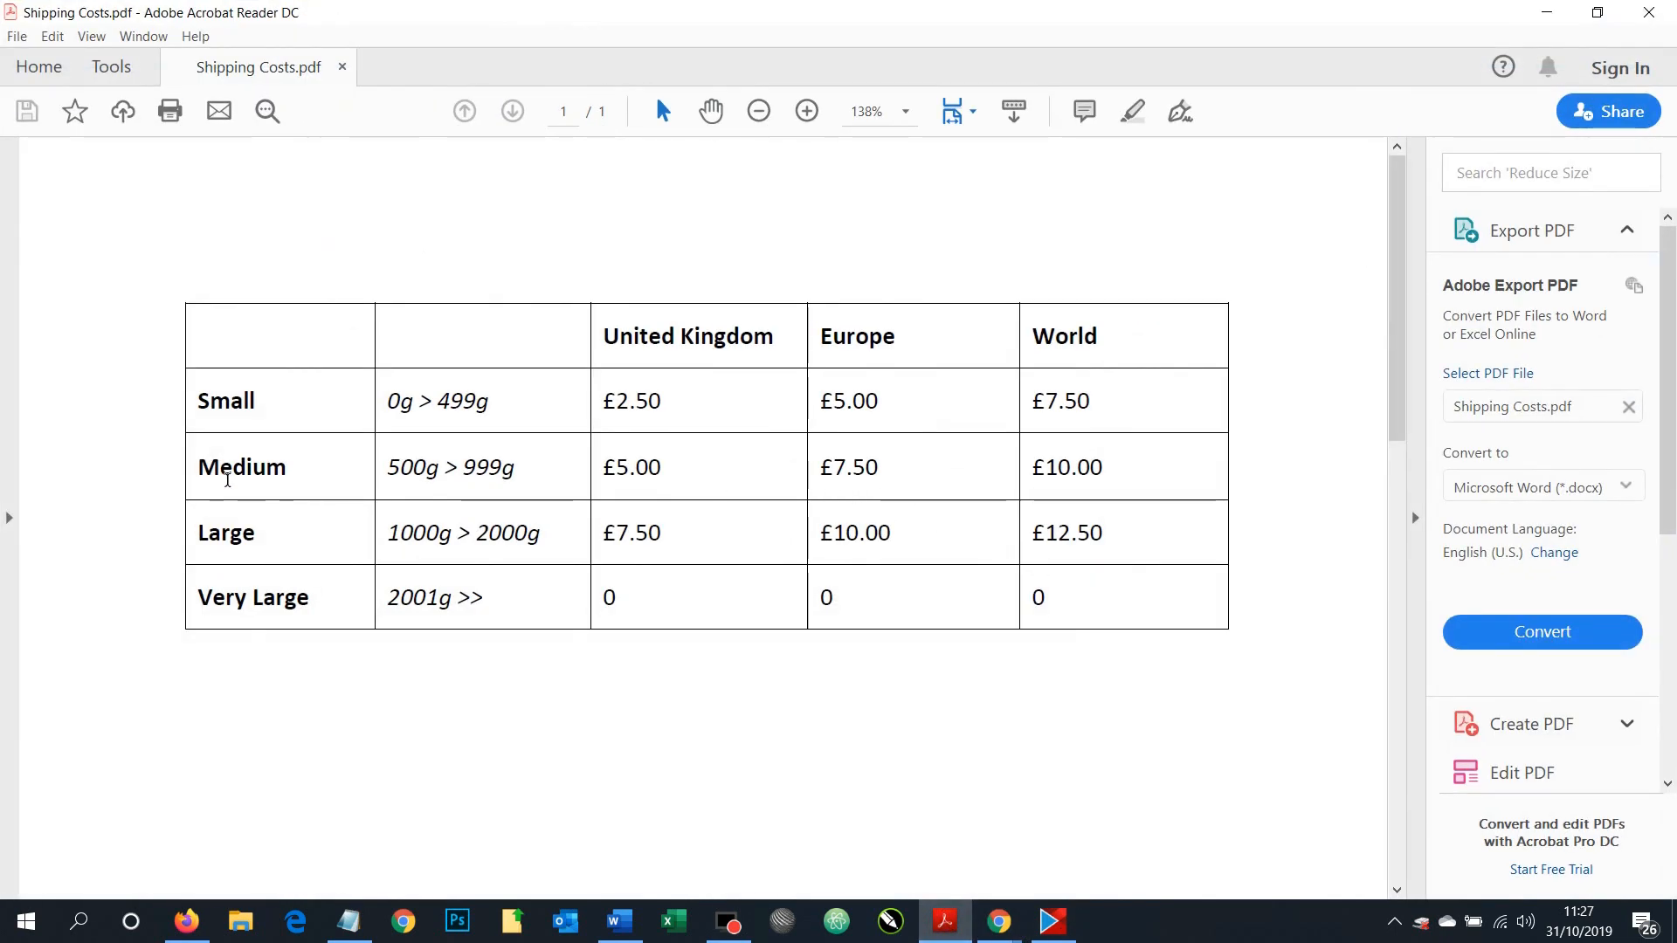
{"action": "left_click_drag", "start_coordinate": [832, 469], "coordinate": [879, 472]}
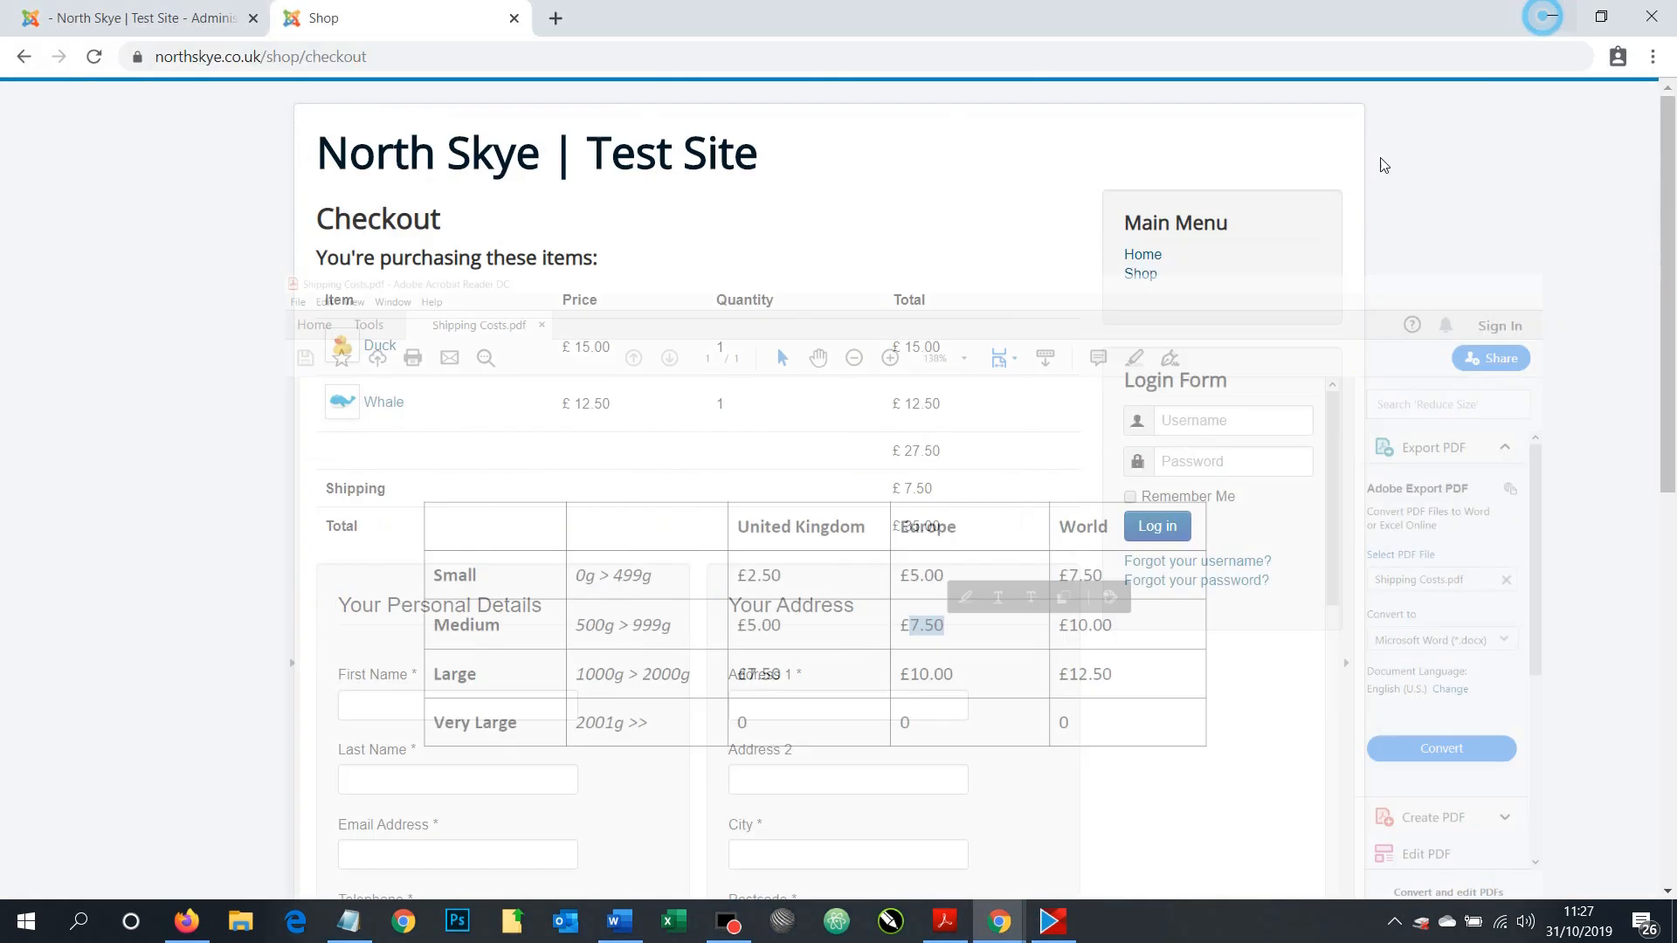
{"action": "scroll", "coordinate": [821, 514], "scroll_direction": "down", "scroll_amount": 1}
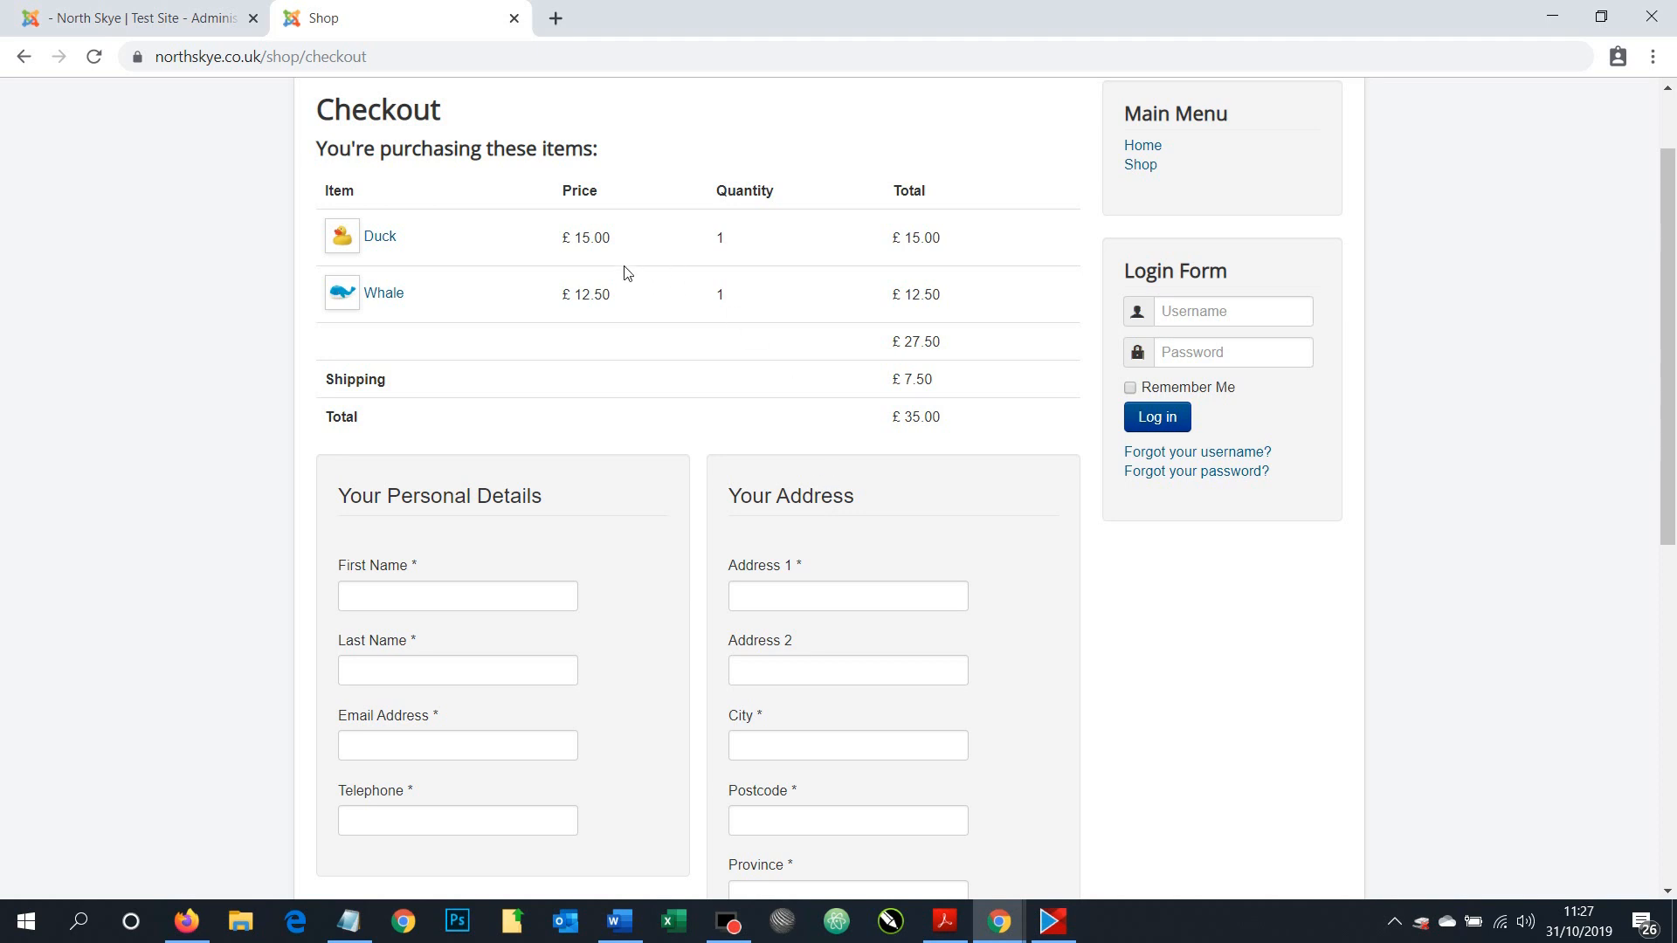